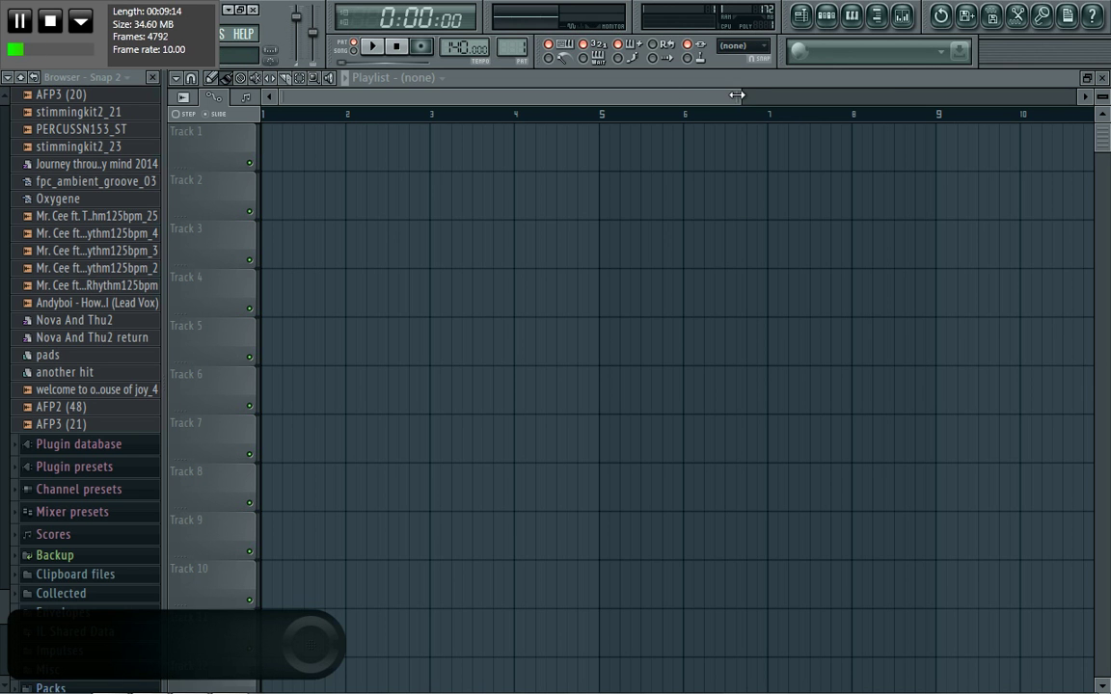
- Collapse the Recent files folder in the browser and open the mixer
left_click_drag(2, 629, 2, 125)
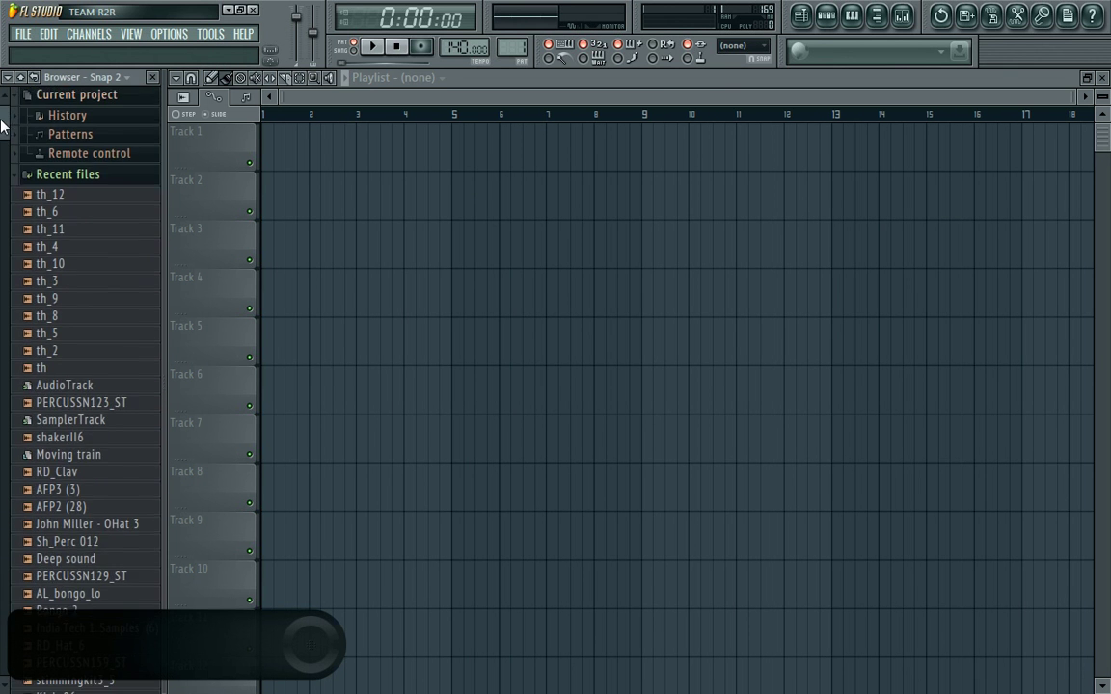
left_click(69, 180)
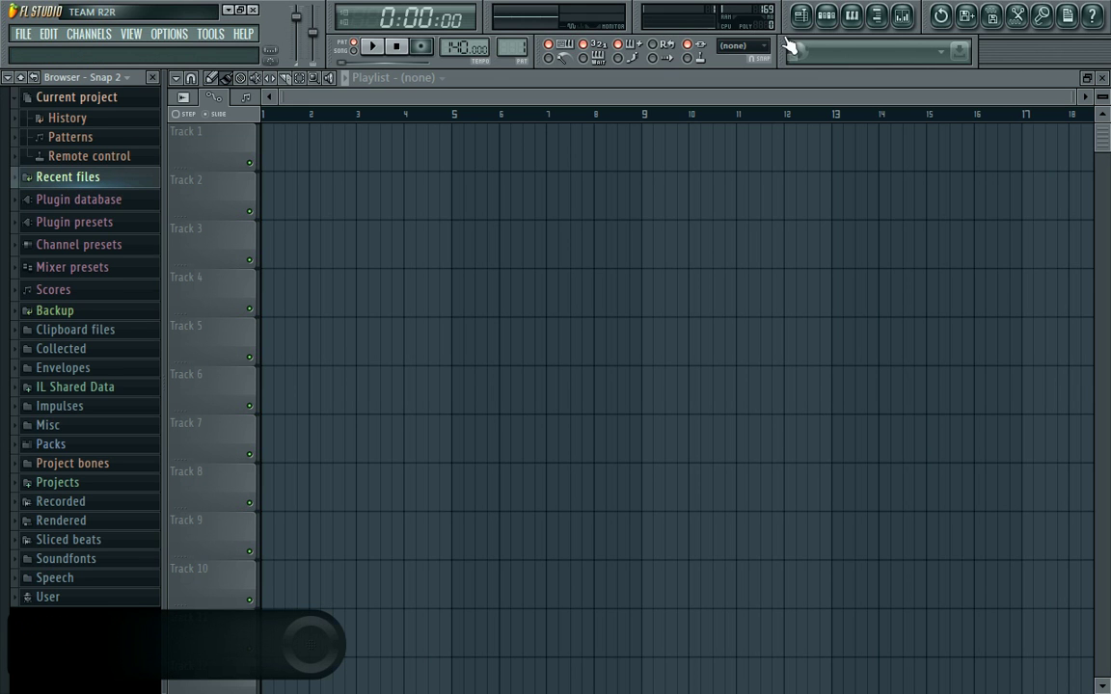
left_click(903, 14)
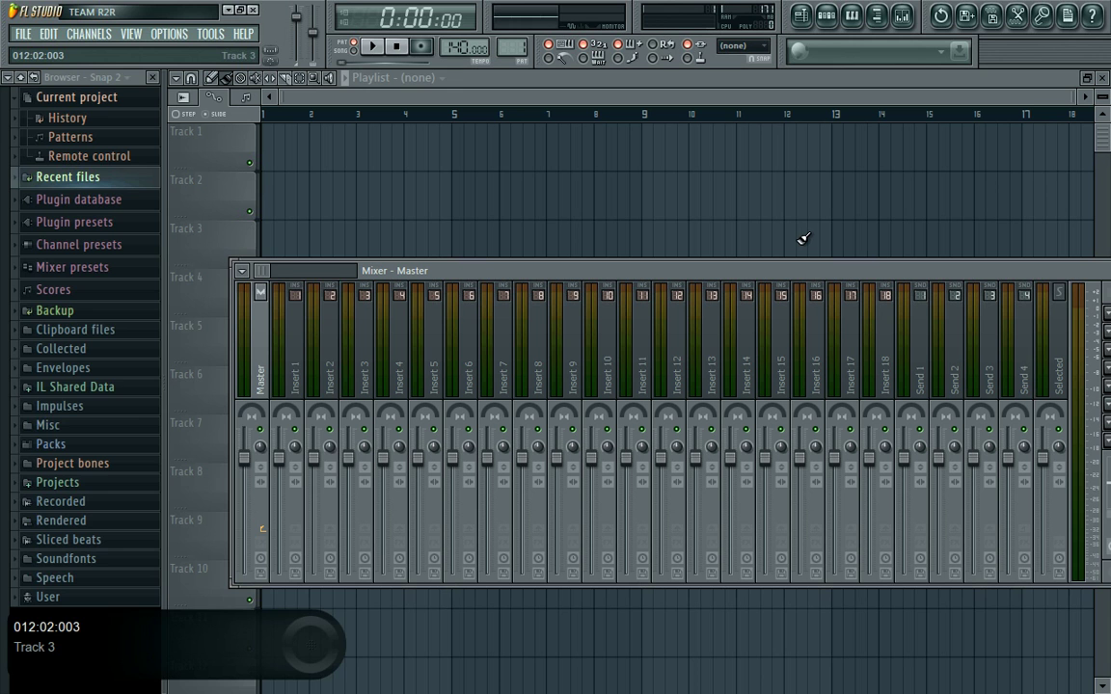
key("super")
left_click(935, 683)
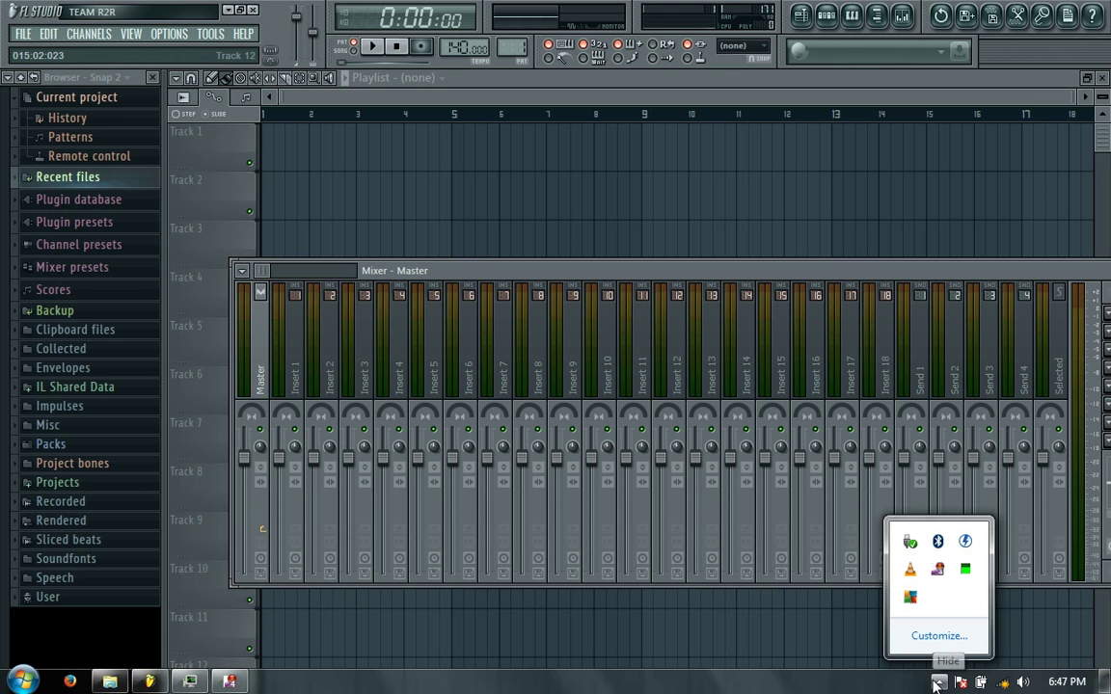
right_click(911, 597)
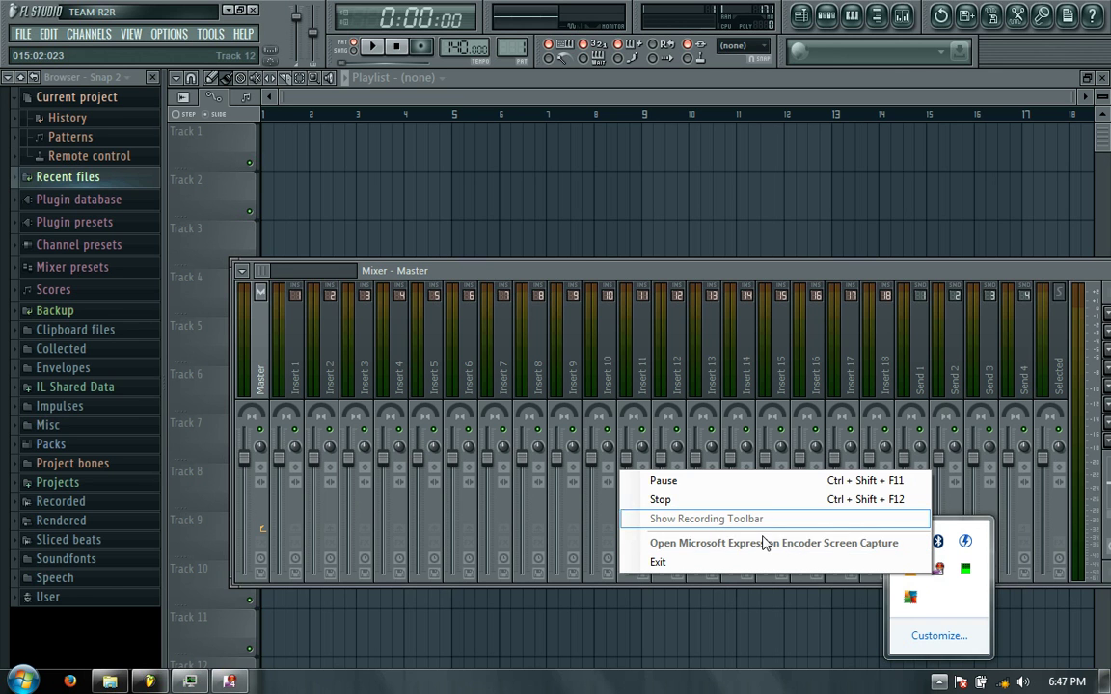
left_click(733, 543)
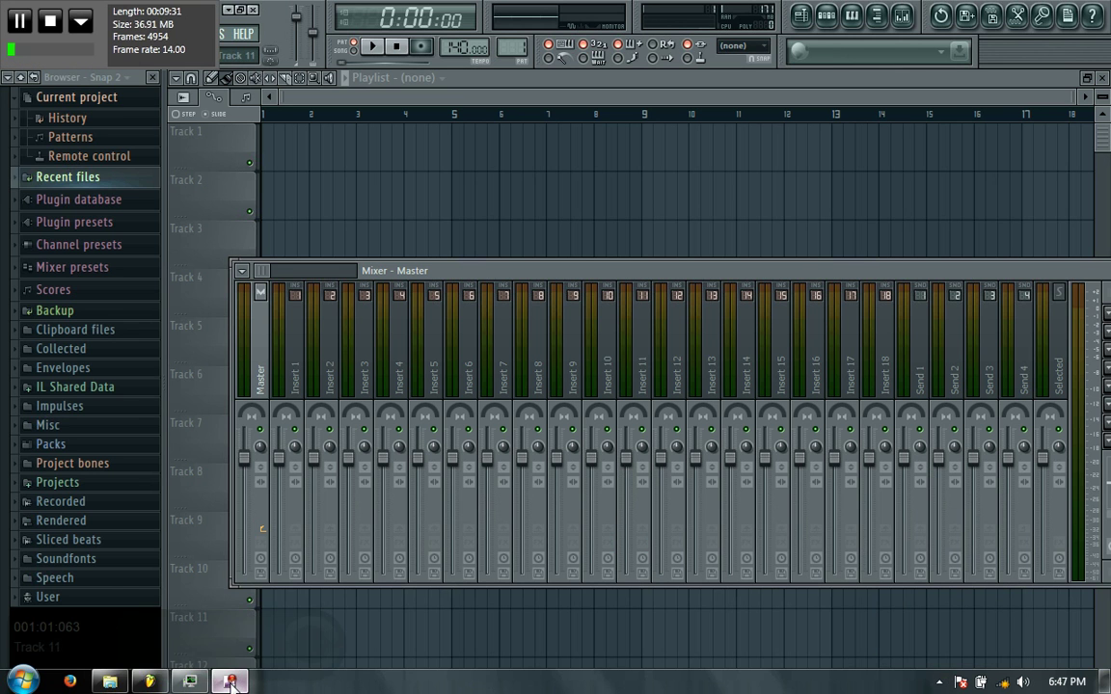
- Load Edison into the first effect slot of mixer track Insert 1, with the browser hidden and the Edison window centred
left_click(291, 382)
left_click(152, 77)
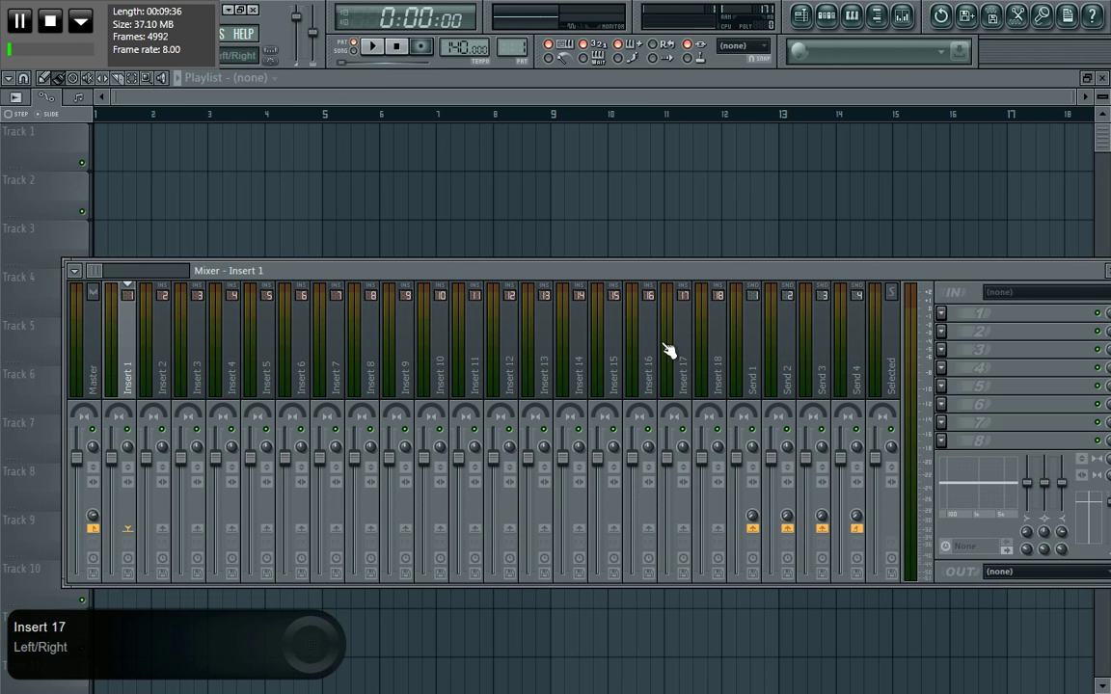
left_click(942, 315)
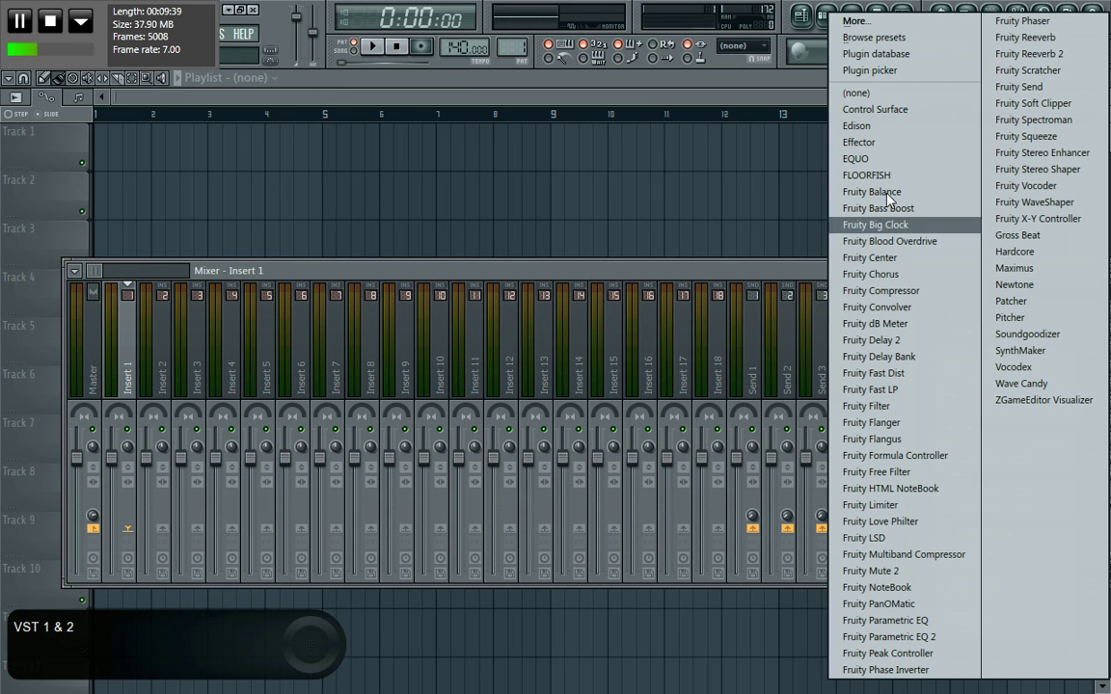
left_click(861, 127)
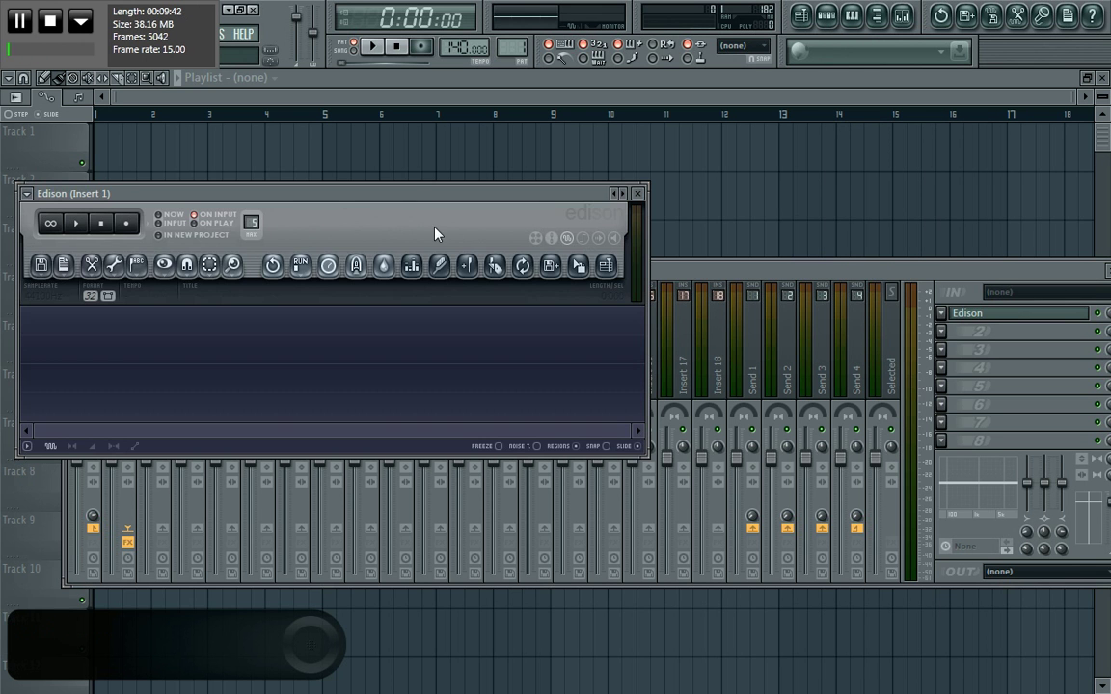
left_click_drag(367, 193, 595, 192)
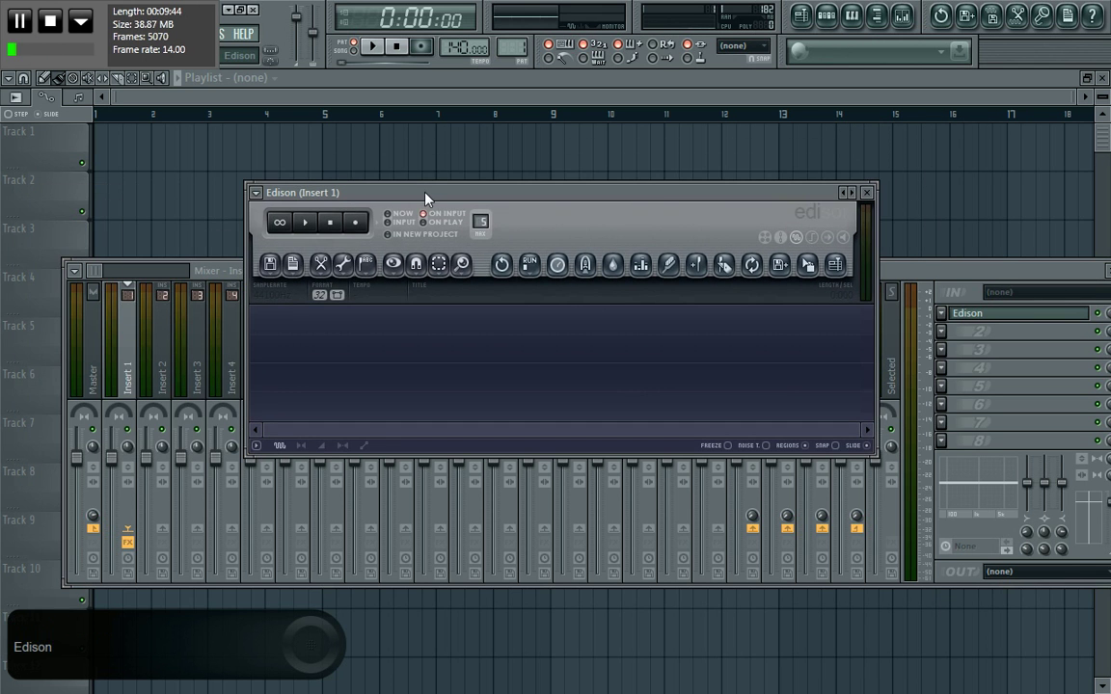
- Load the MP3 file th from Local Disk (D:) into Edison
left_click(271, 269)
left_click(295, 304)
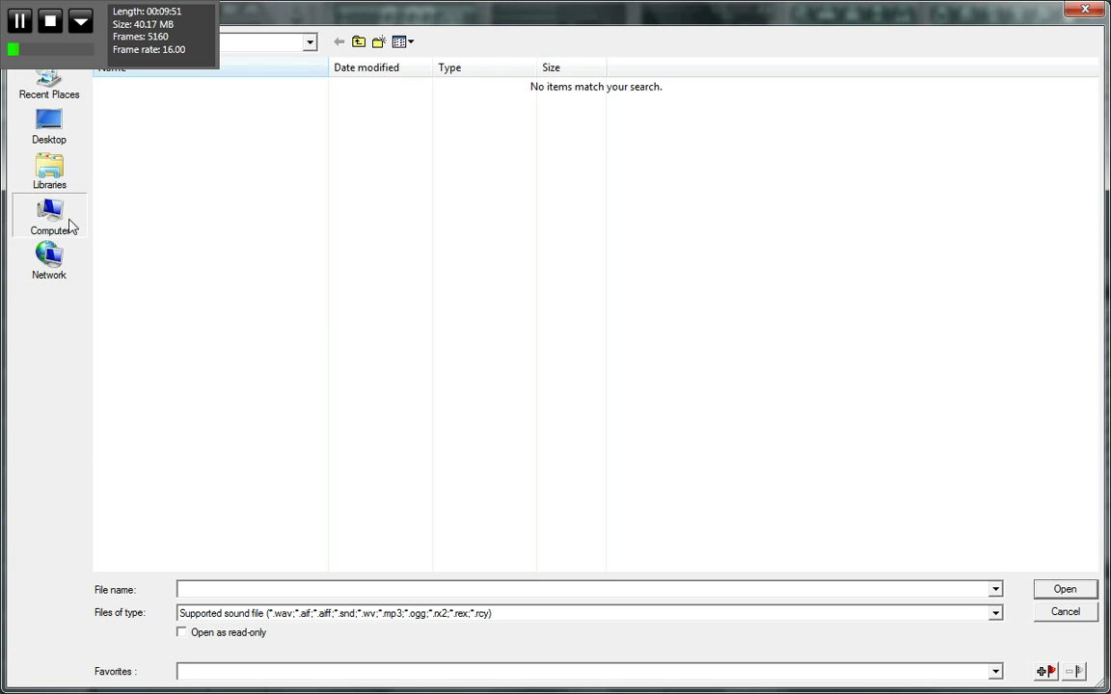
left_click(69, 226)
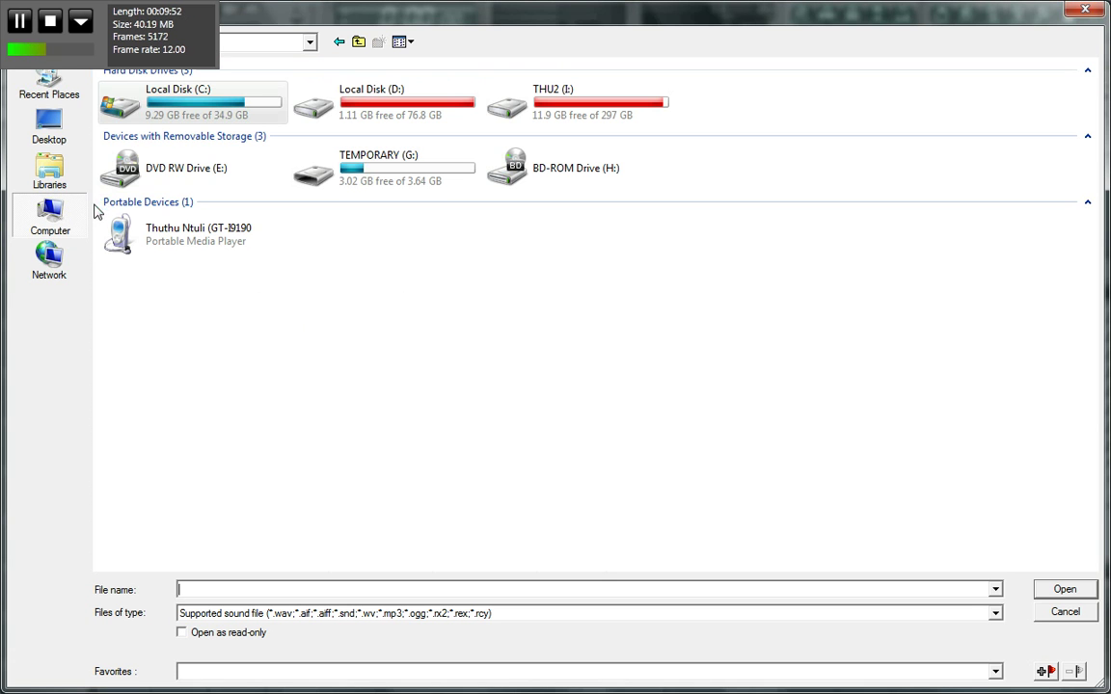
double_click(391, 115)
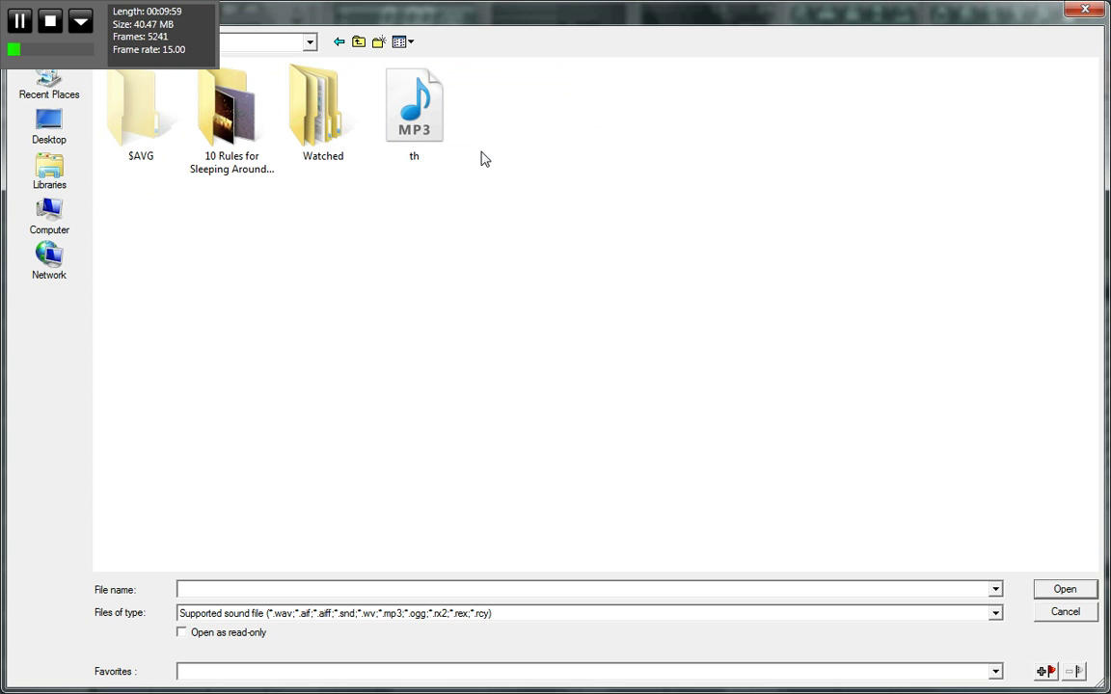
left_click(414, 107)
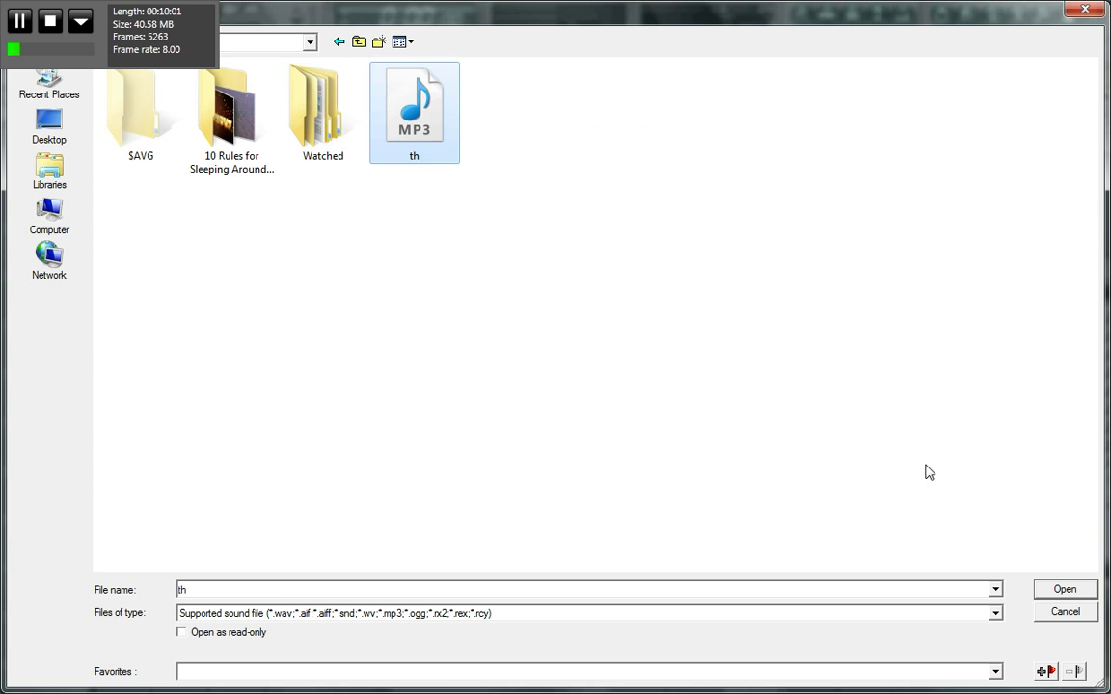
left_click(1066, 591)
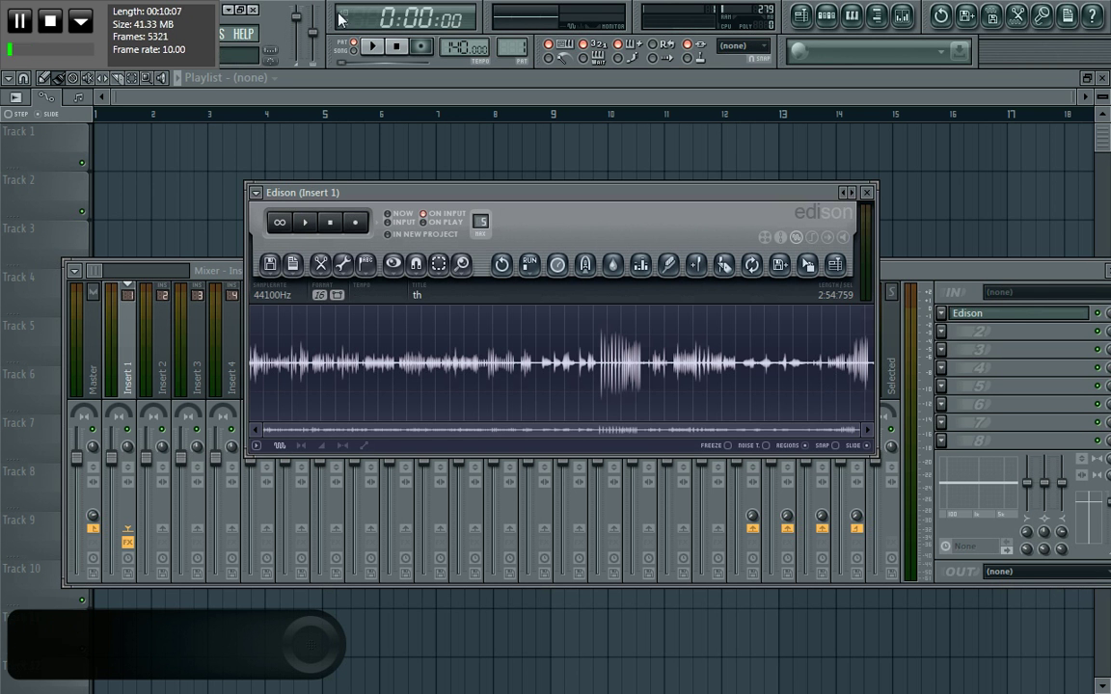
- Play the loaded recording from its start and audition spots in the first half of the waveform
left_click(307, 223)
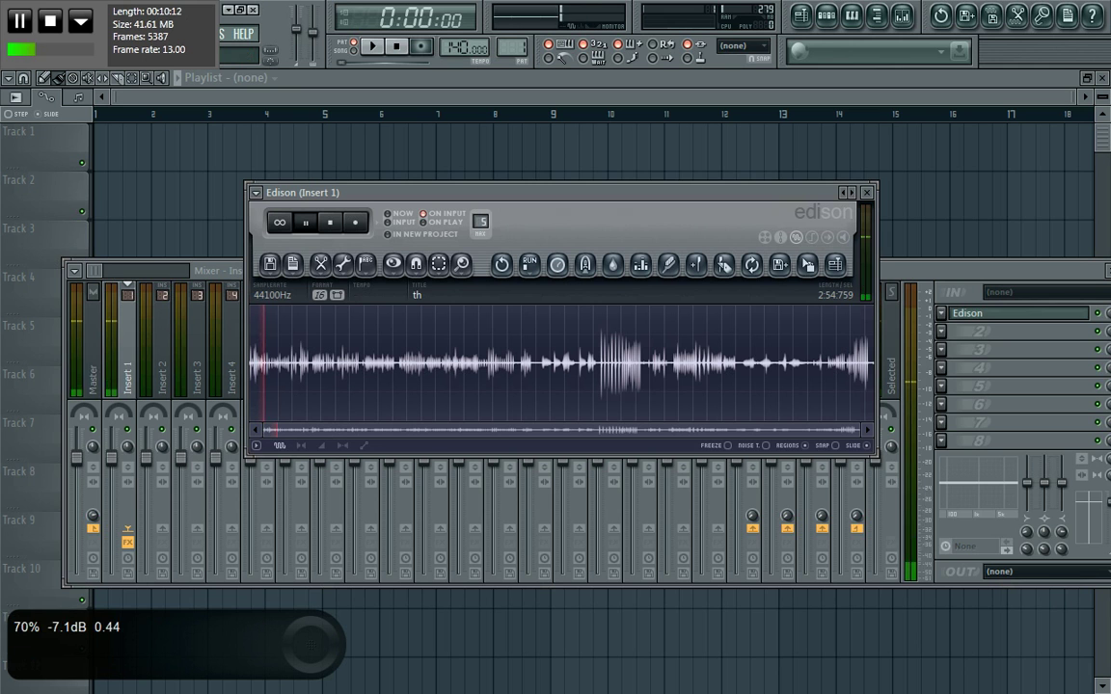
left_click(400, 371)
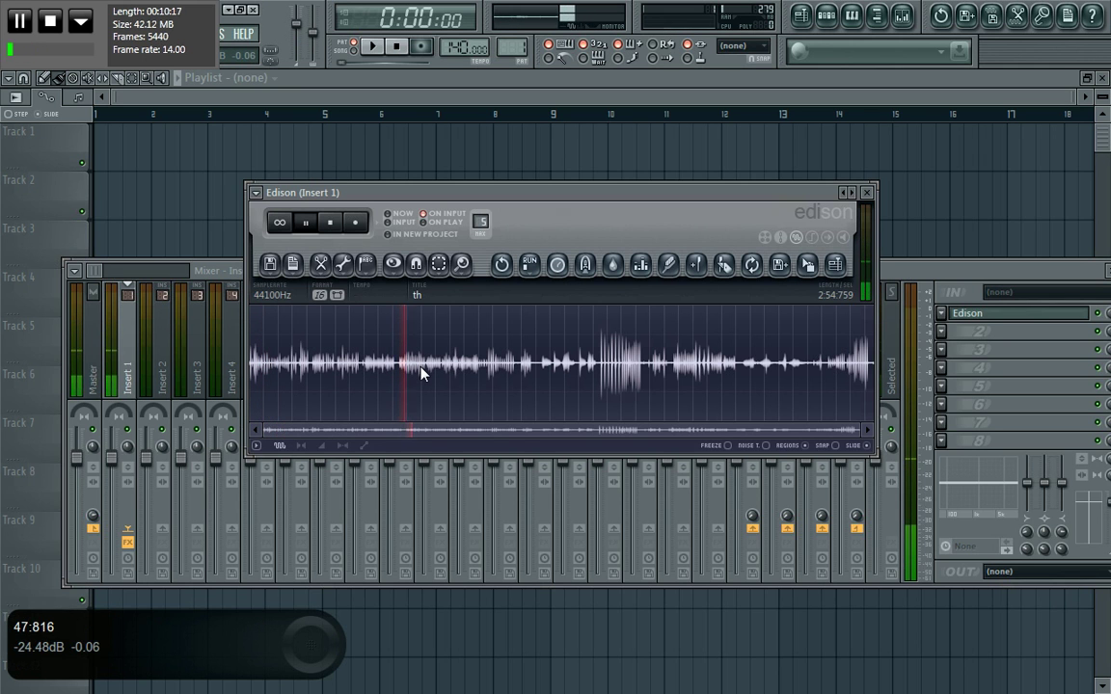
left_click(368, 370)
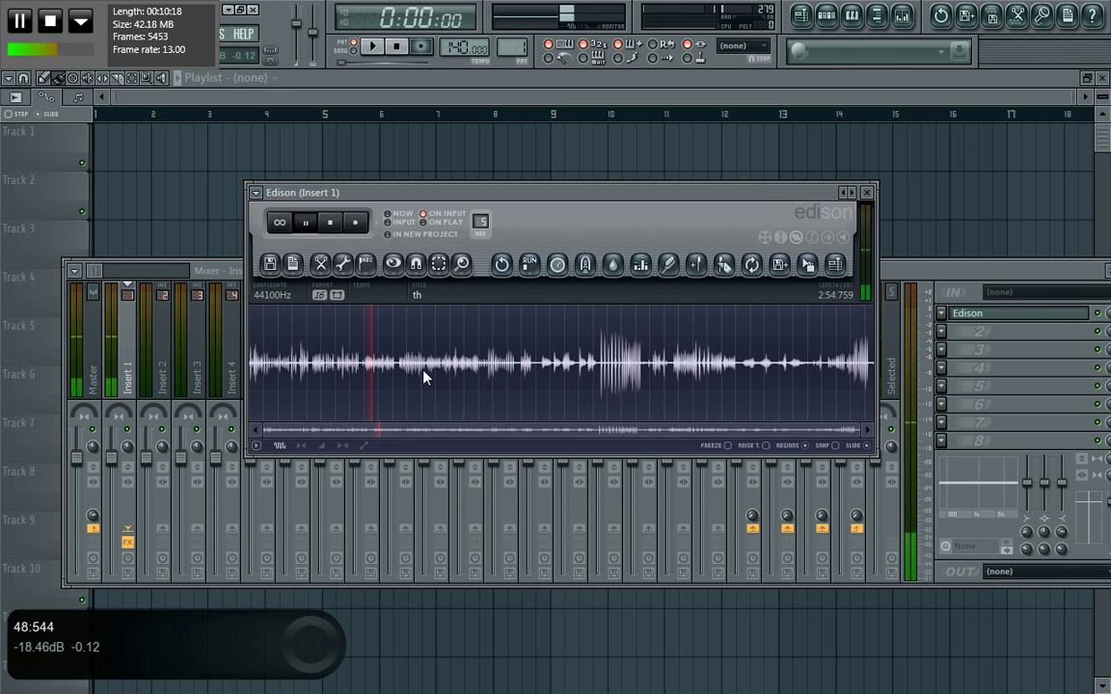
left_click(301, 232)
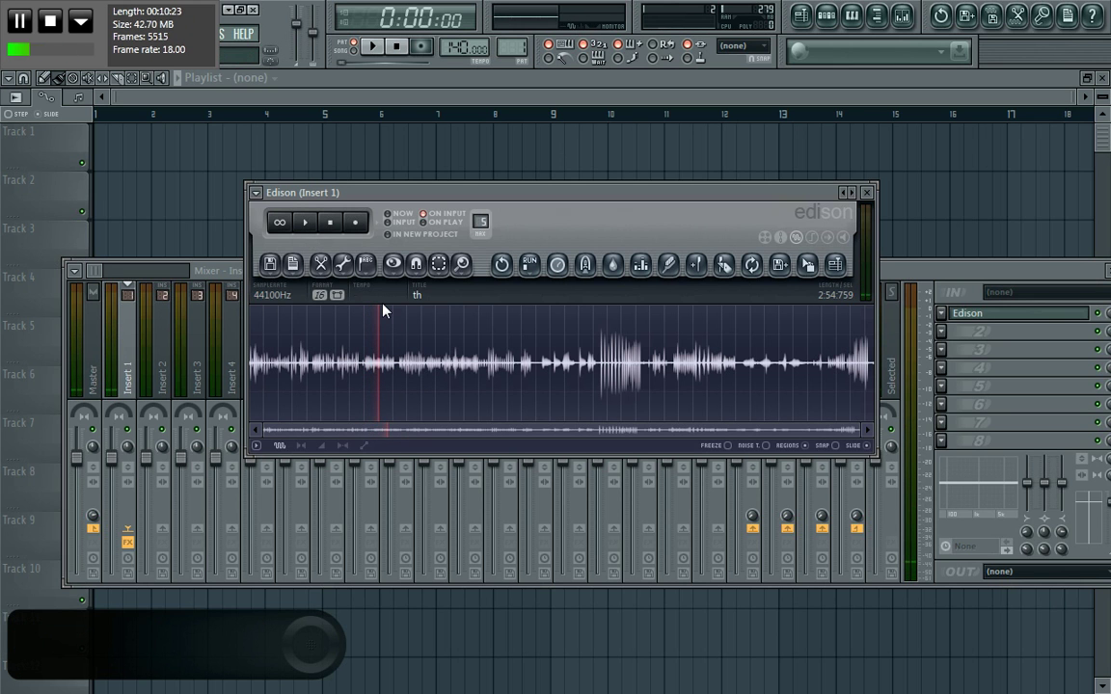
- Resume playback and audition the different sounds throughout the second half of the recording, up to near its end
left_click(305, 223)
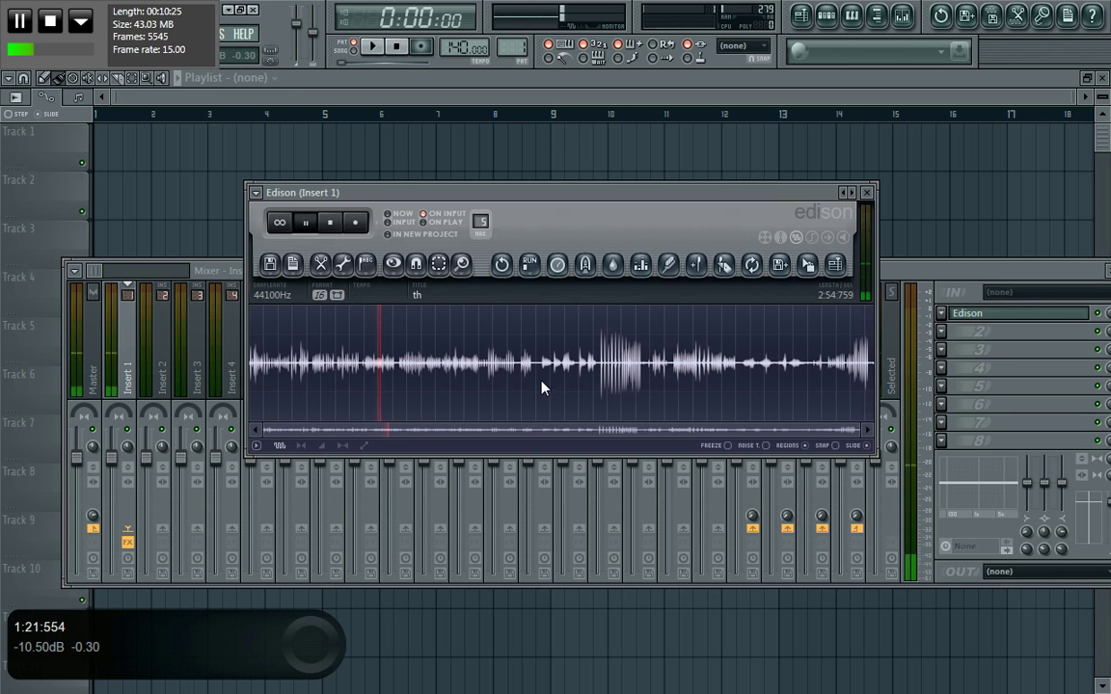
left_click(523, 370)
left_click(542, 368)
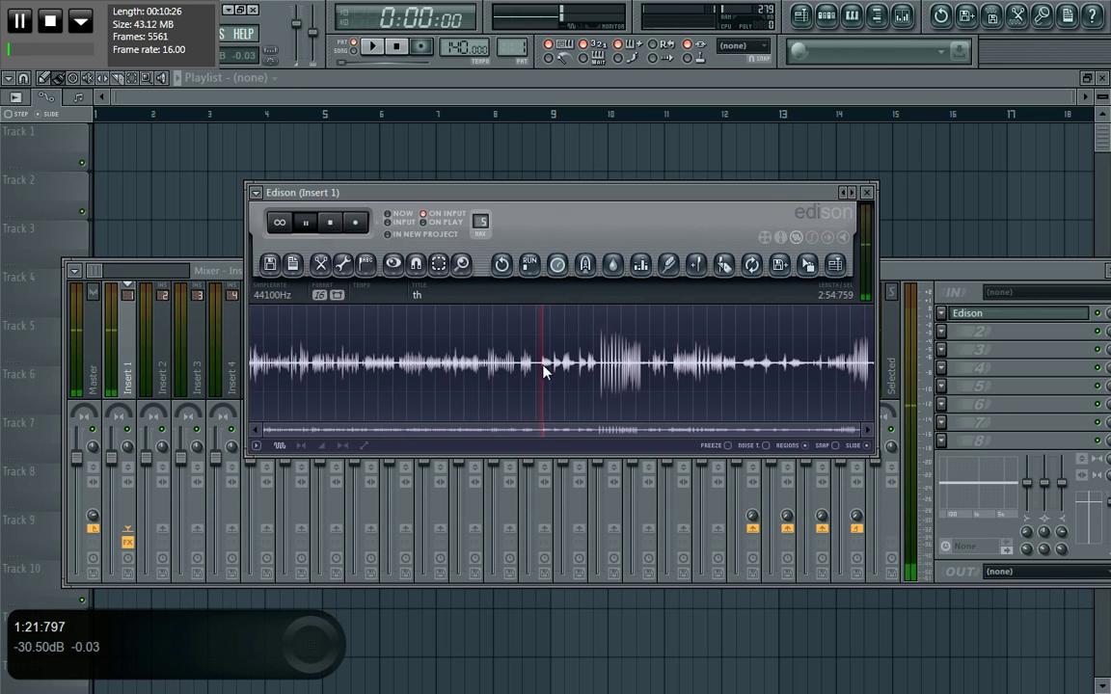
left_click(566, 370)
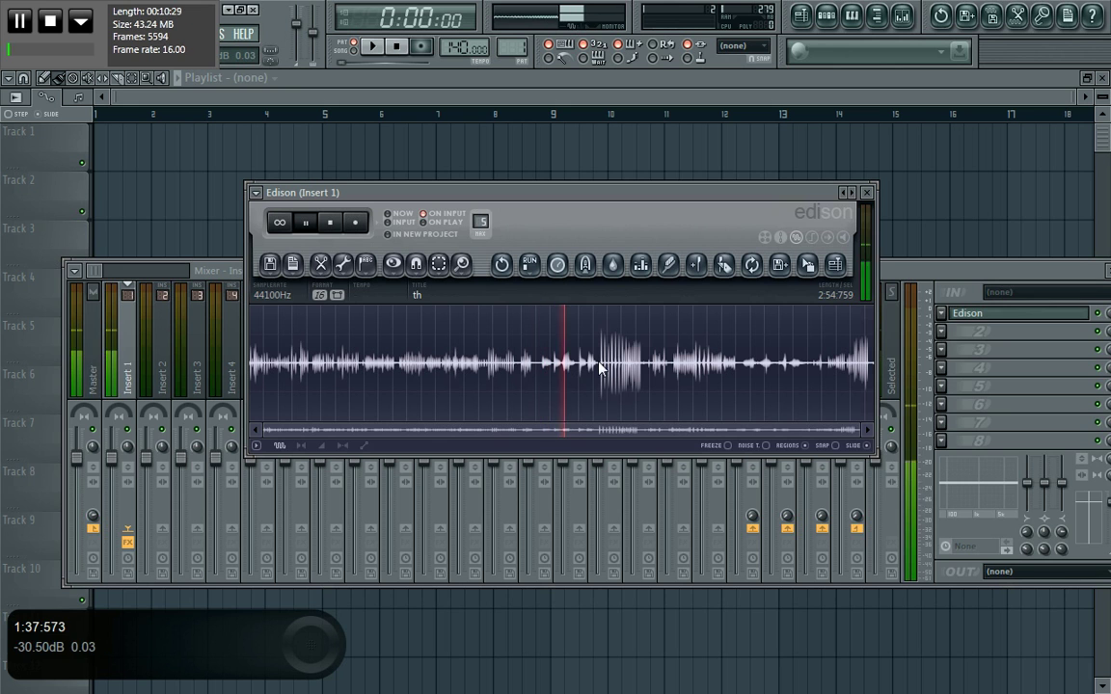
left_click(599, 370)
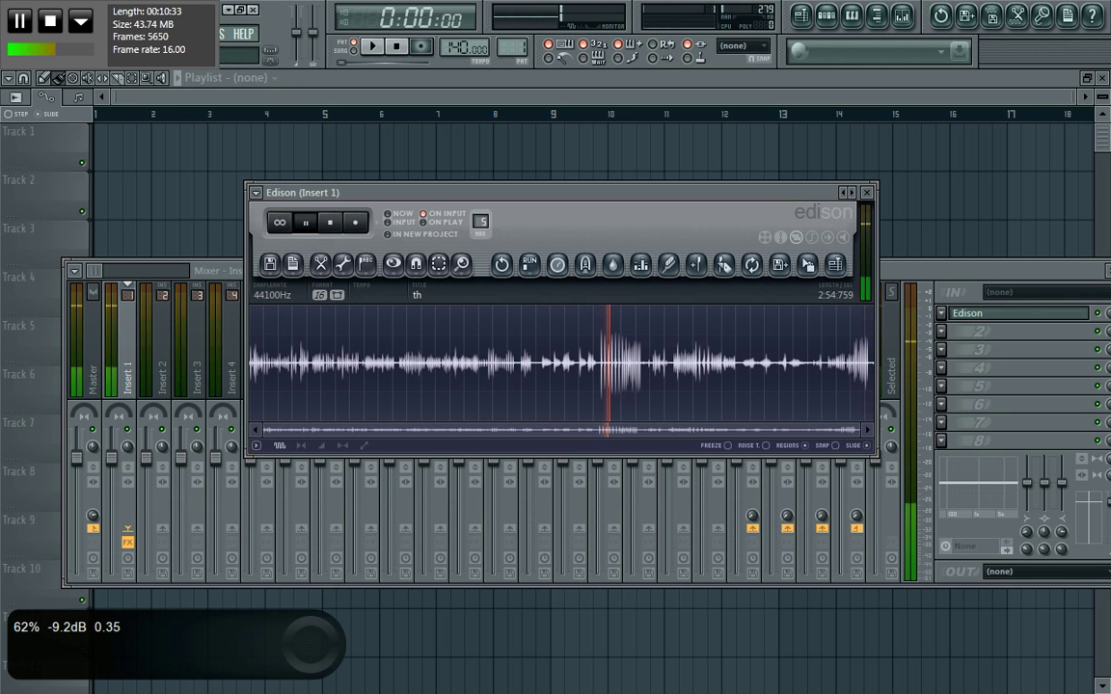
left_click(680, 364)
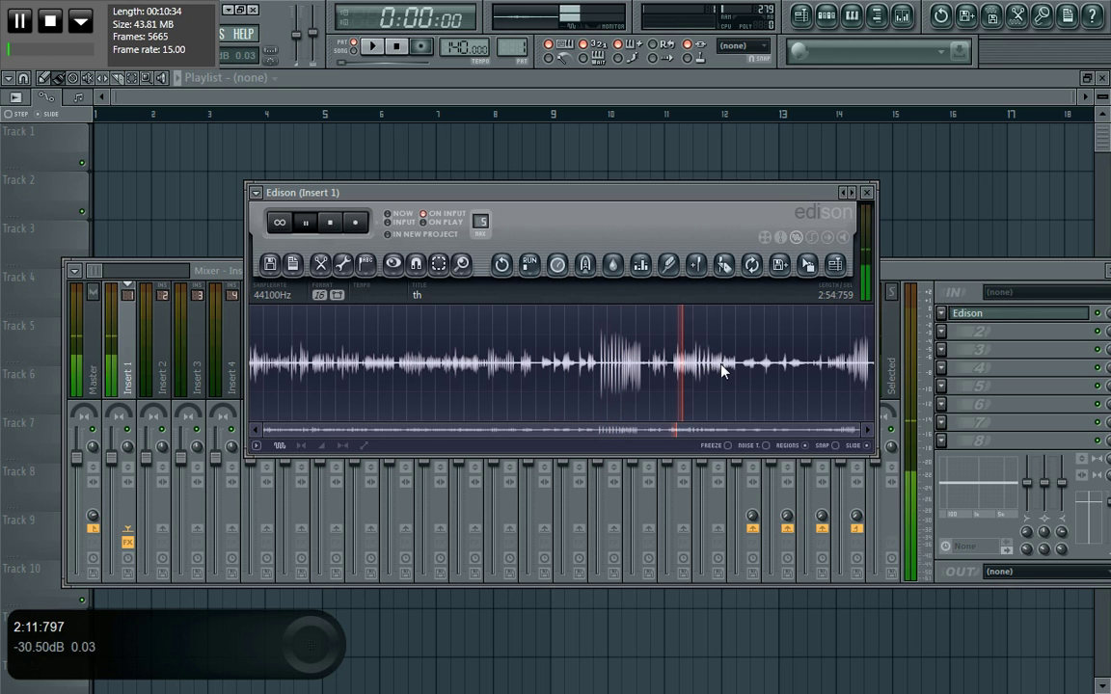
left_click(715, 372)
left_click(744, 372)
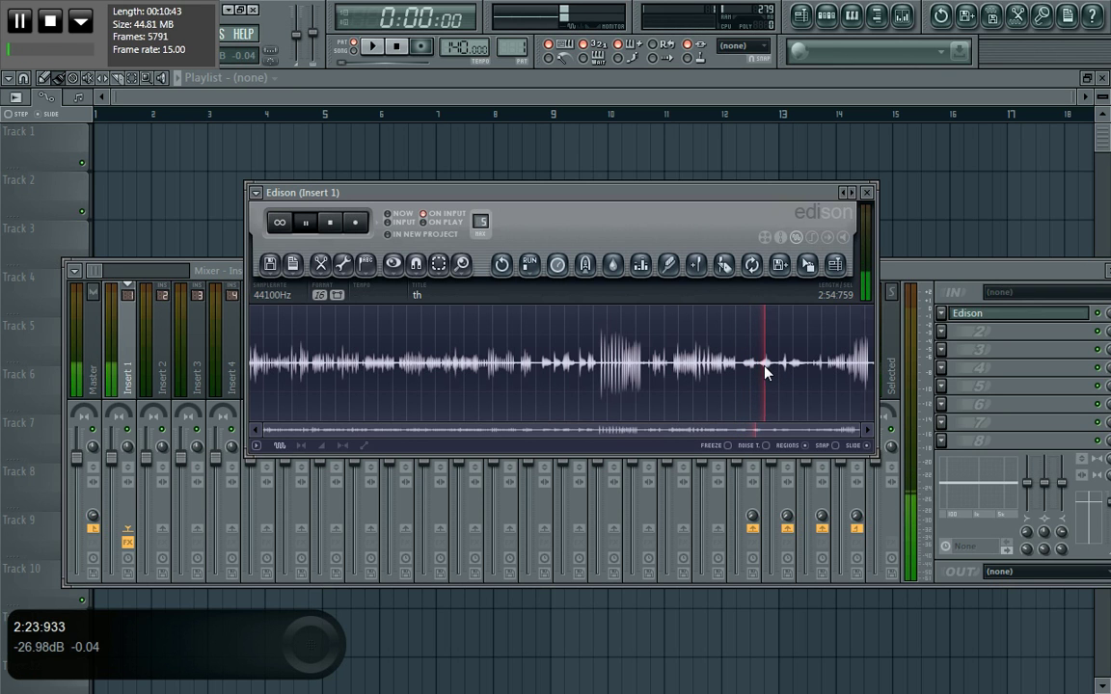
left_click(831, 371)
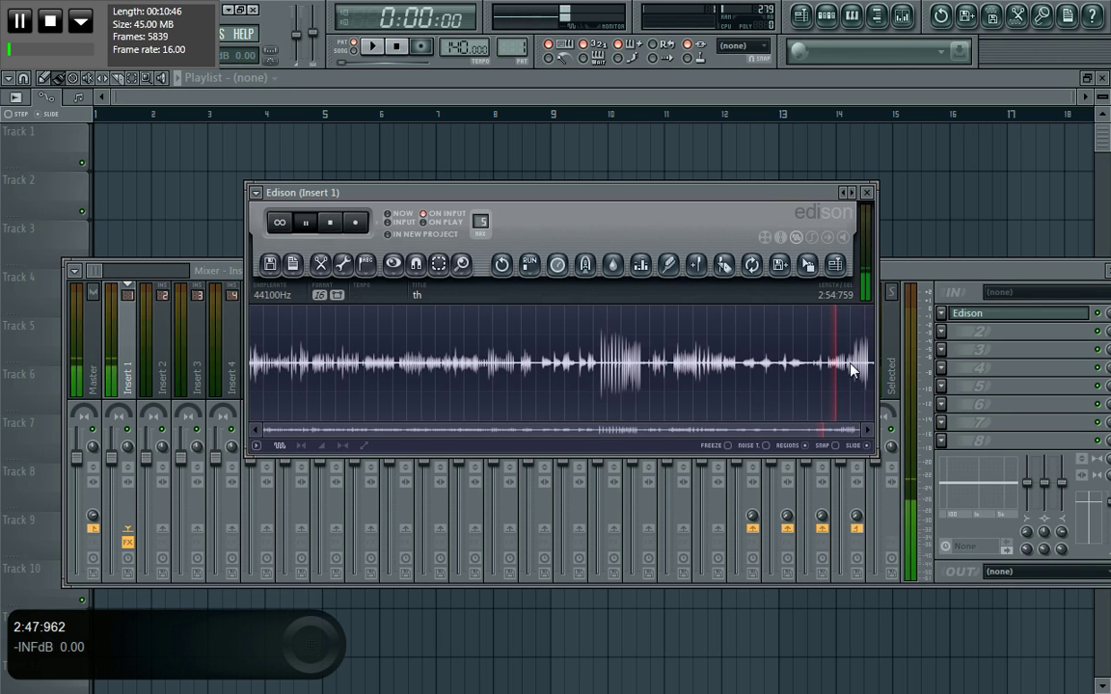
left_click(814, 368)
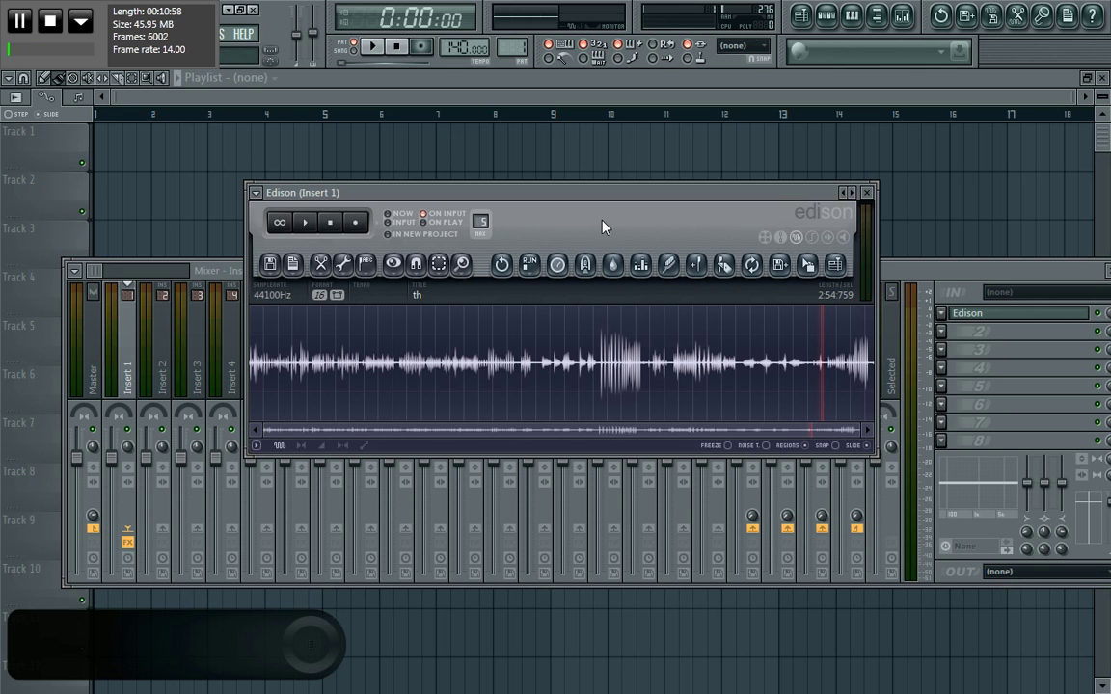
- Listen to the individual hits in the opening seconds of the recording, replaying them from near the start
left_click_drag(857, 431, 289, 424)
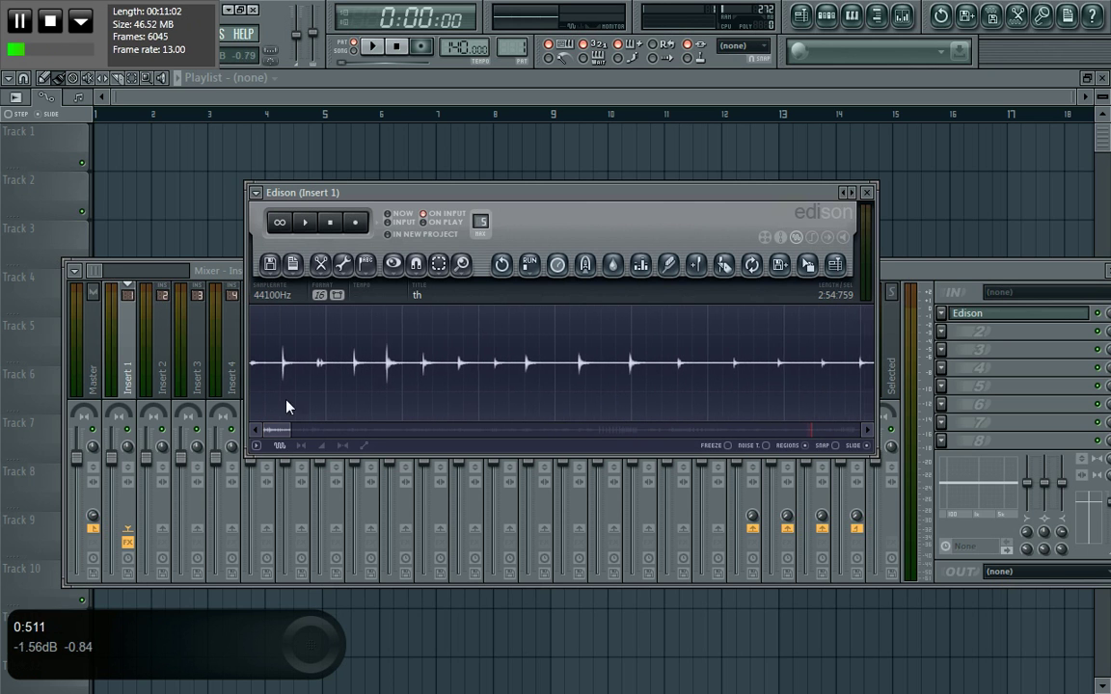
left_click(306, 224)
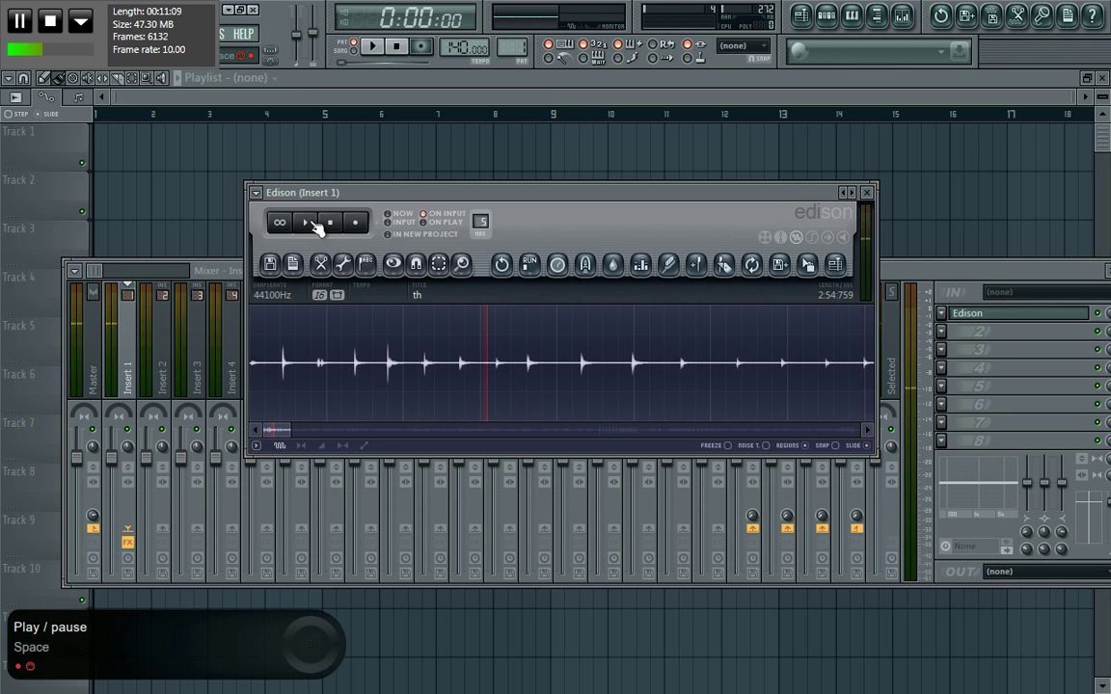
left_click(279, 366)
left_click(304, 221)
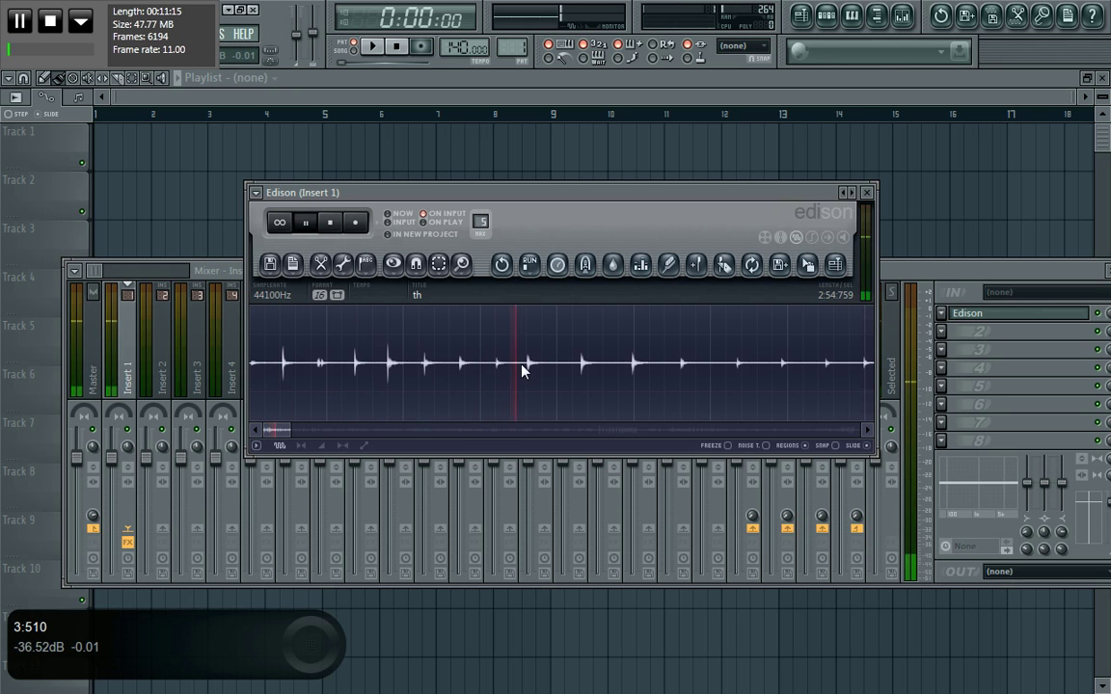
- Select the single hit about 3.6 seconds in, auditioning it while tightening the selection to about 3:601 to 3:714
left_click_drag(524, 371, 567, 377)
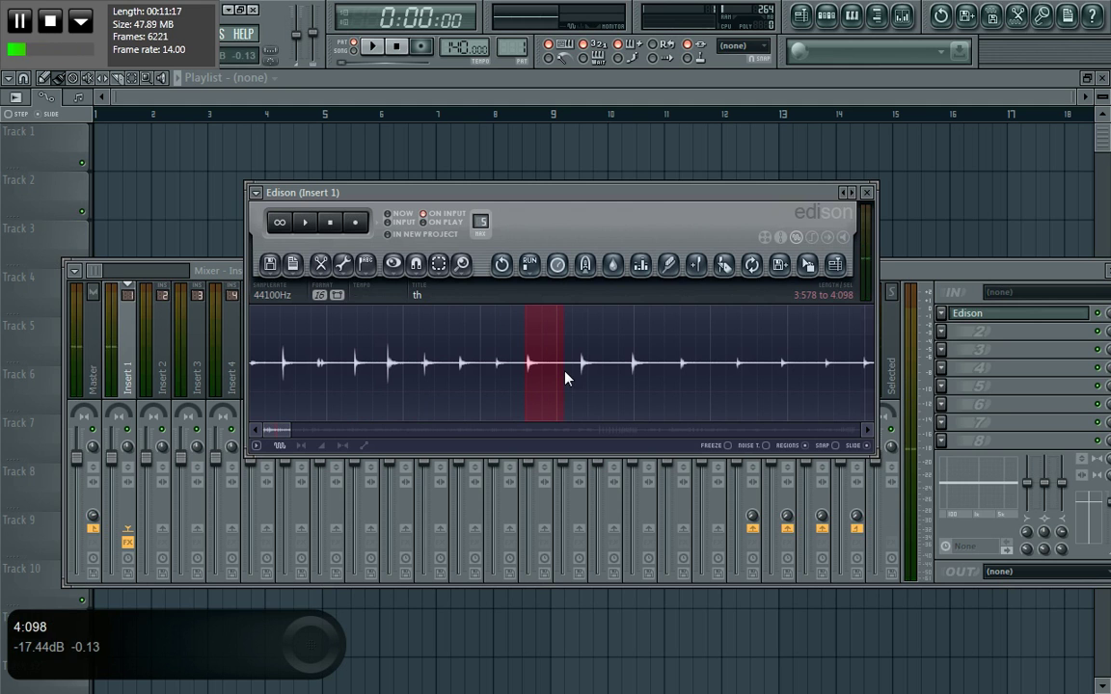
left_click(304, 228)
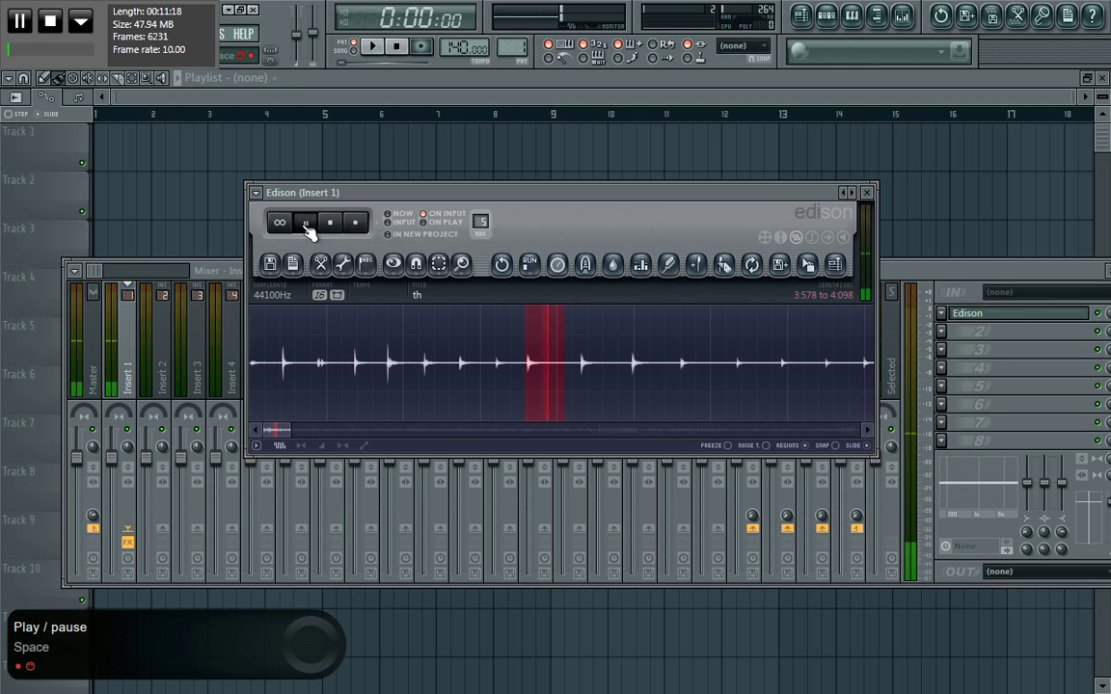
left_click_drag(564, 410, 526, 402)
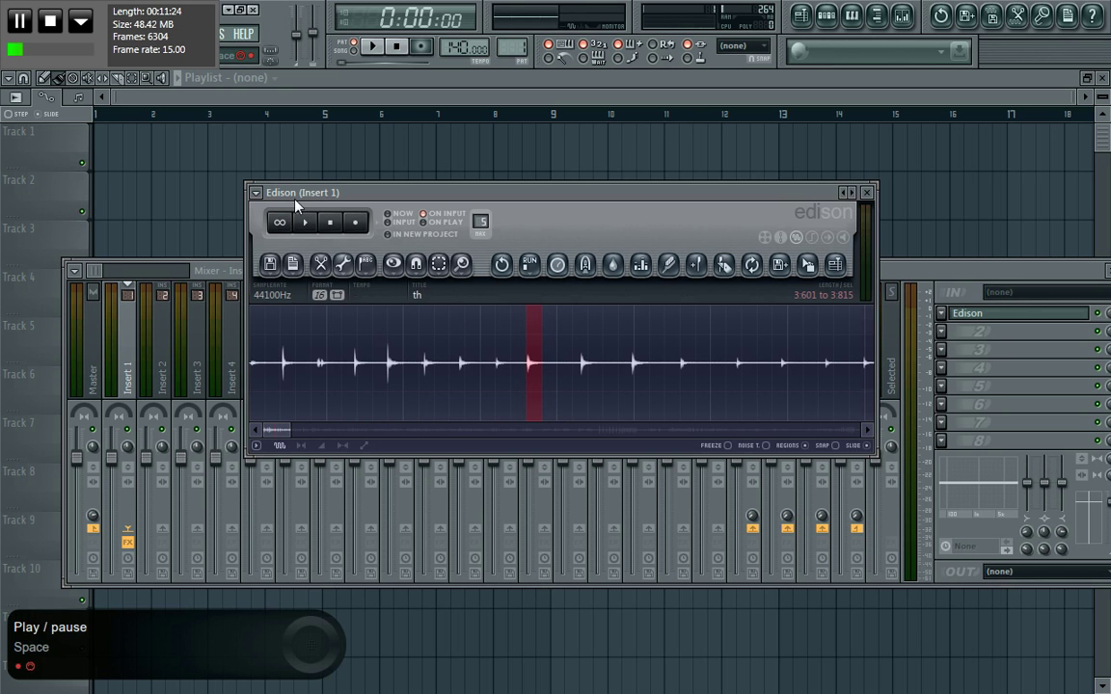
left_click(306, 222)
left_click_drag(543, 393, 535, 389)
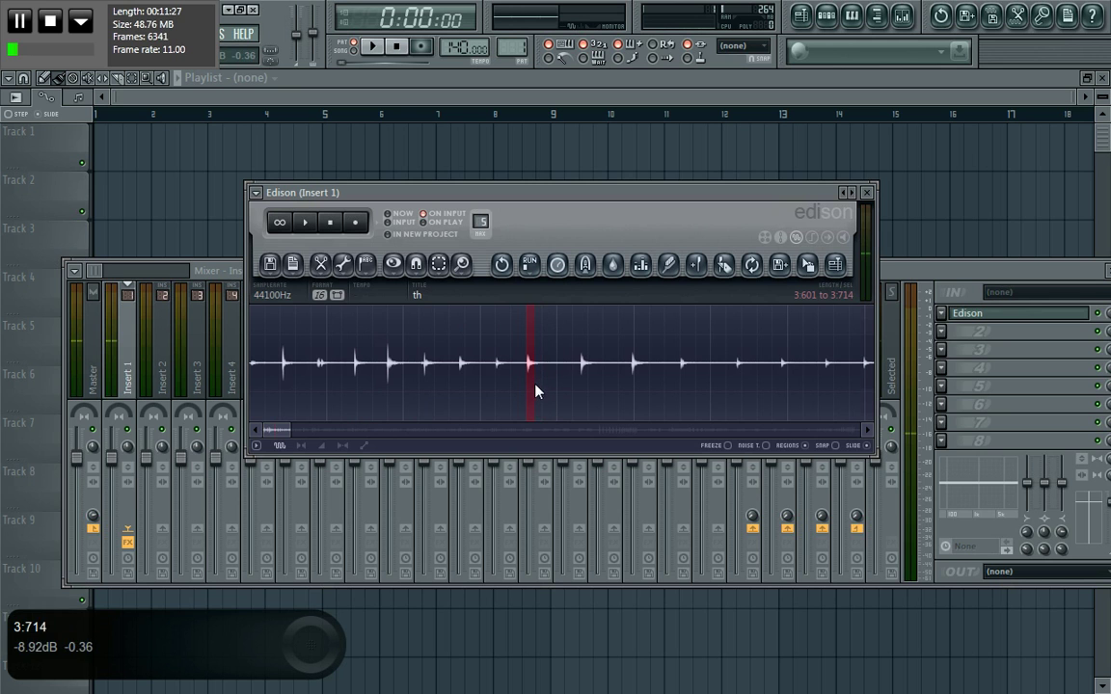
left_click(307, 224)
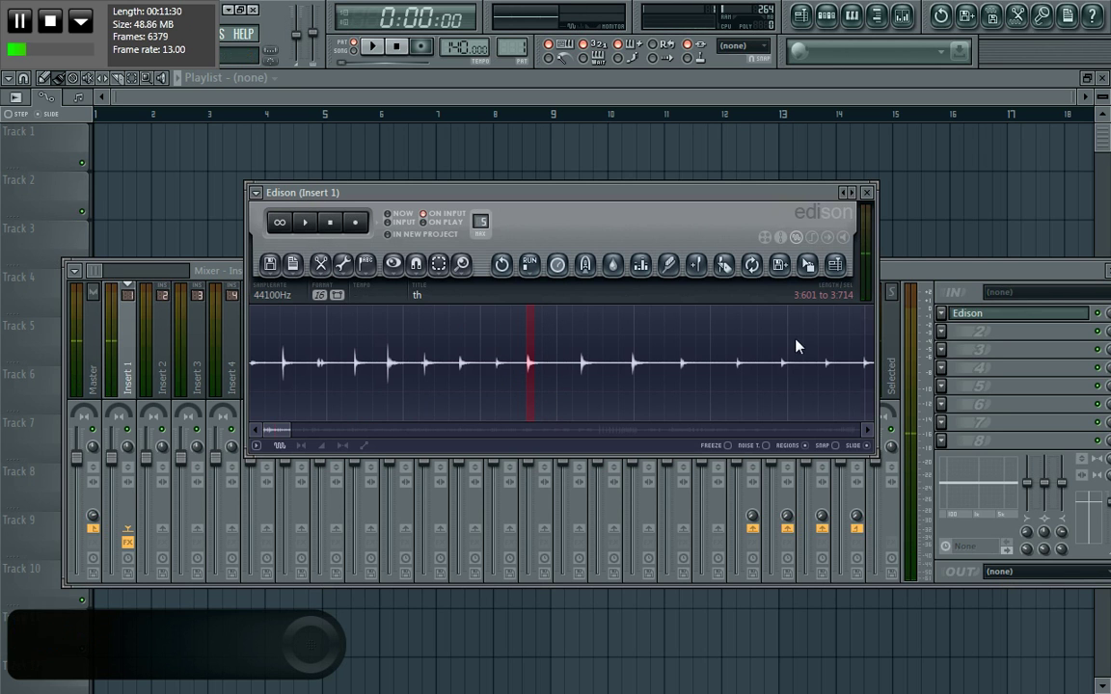
- Send the selected hit from Edison to a new channel in the step sequencer and turn on Normalize for its sample
left_click(826, 15)
left_click_drag(808, 264, 339, 129)
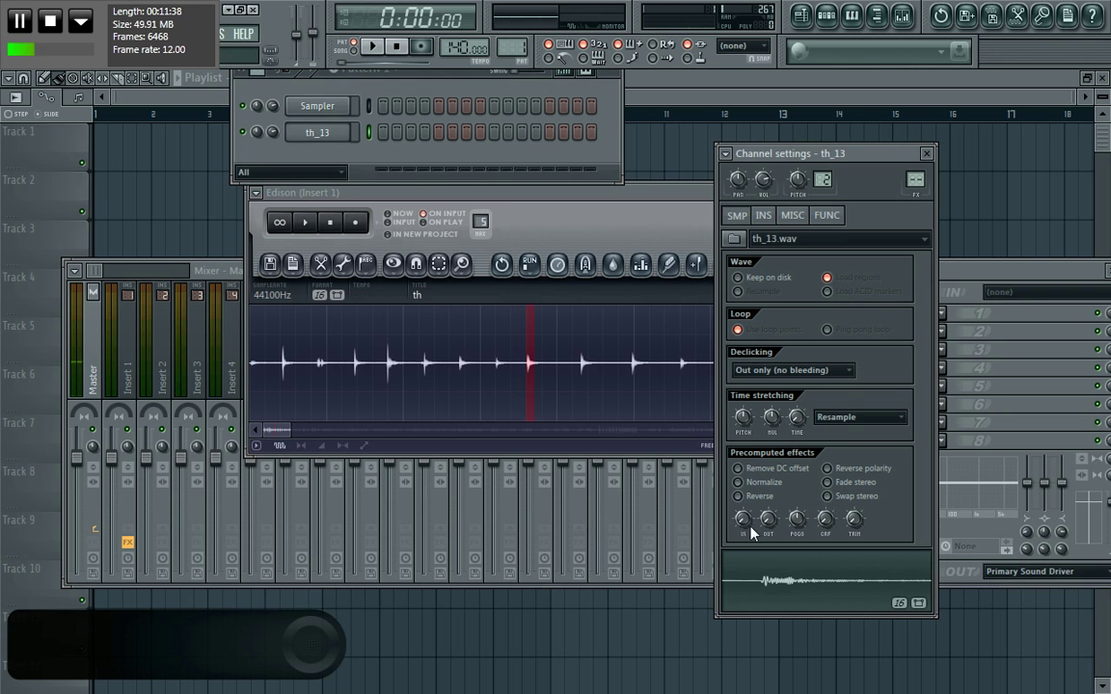
left_click(739, 482)
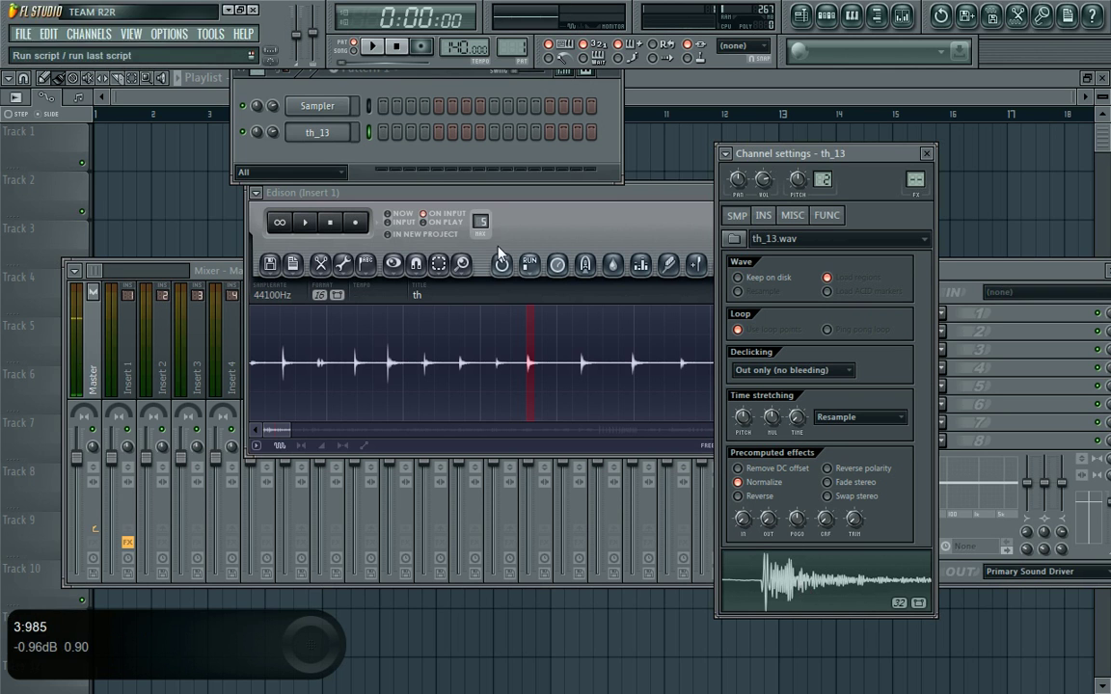
- Widen the view of the recording in Edison and audition sounds at several spots between about 17 and 40 seconds
left_click_drag(289, 430, 492, 431)
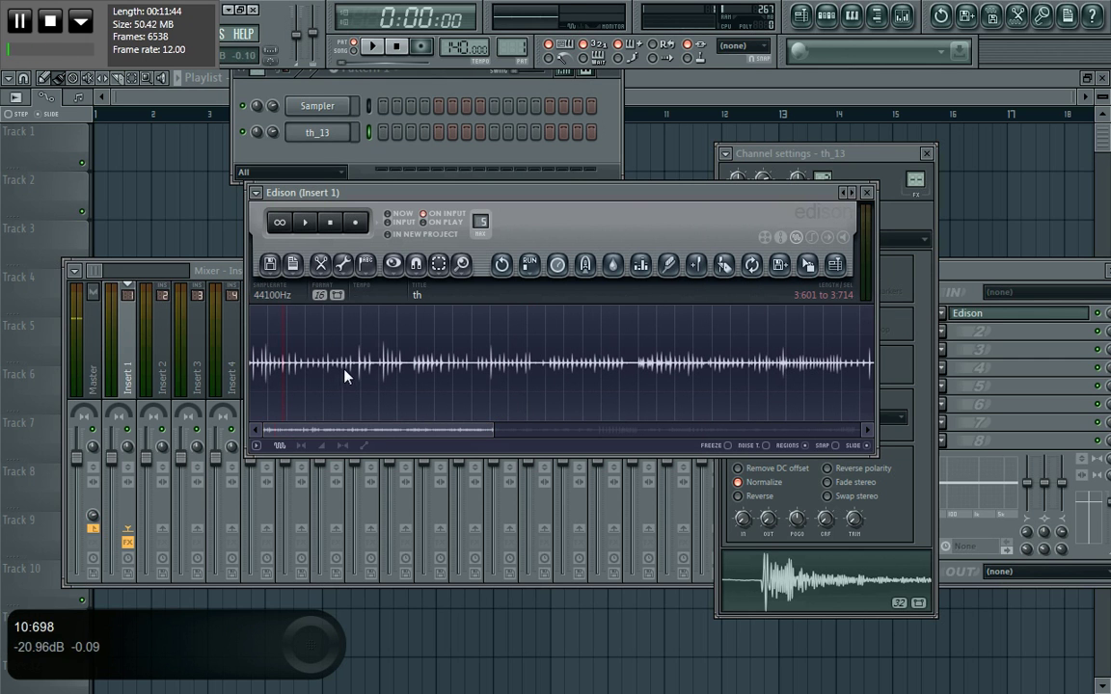
left_click(320, 294)
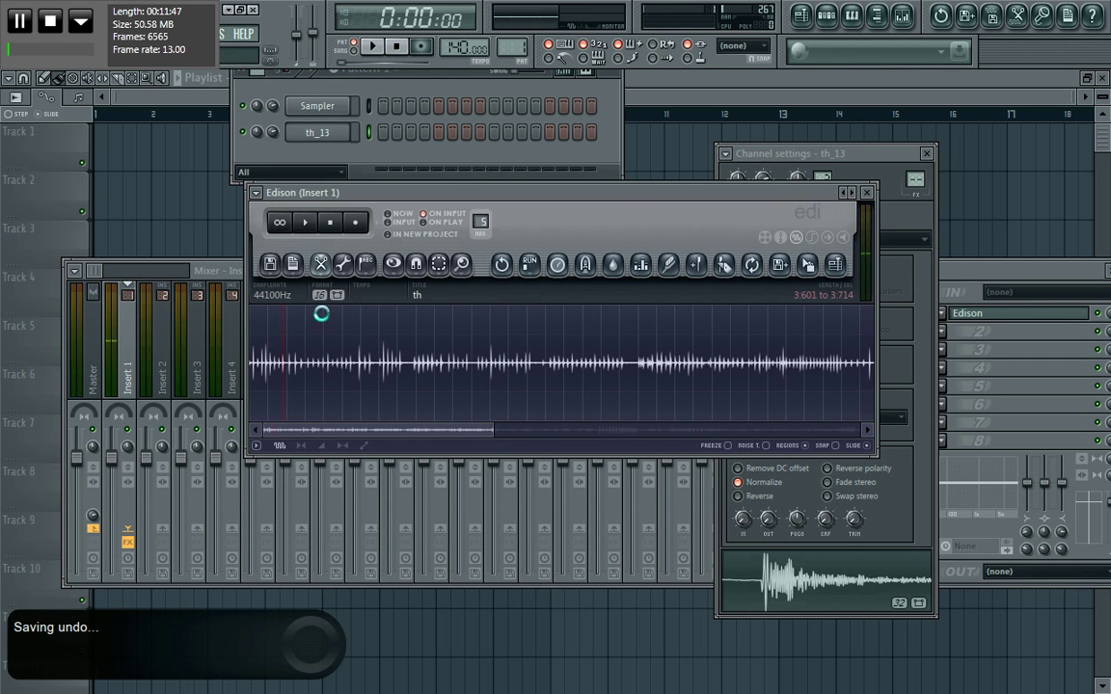
left_click(304, 222)
left_click(417, 366)
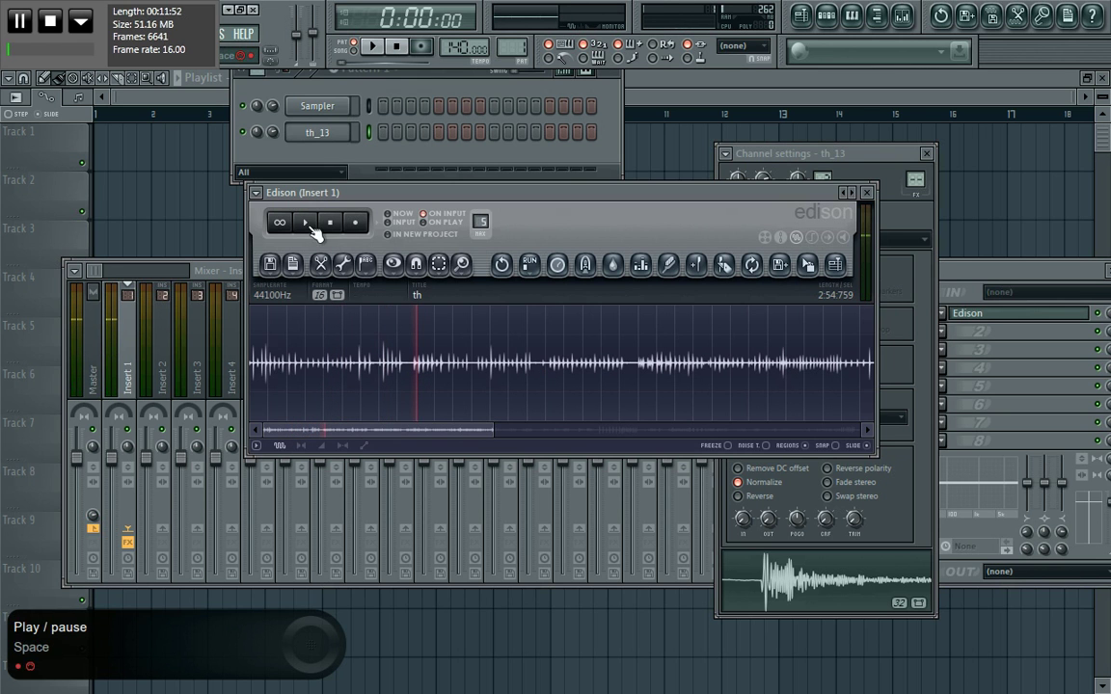
key("space")
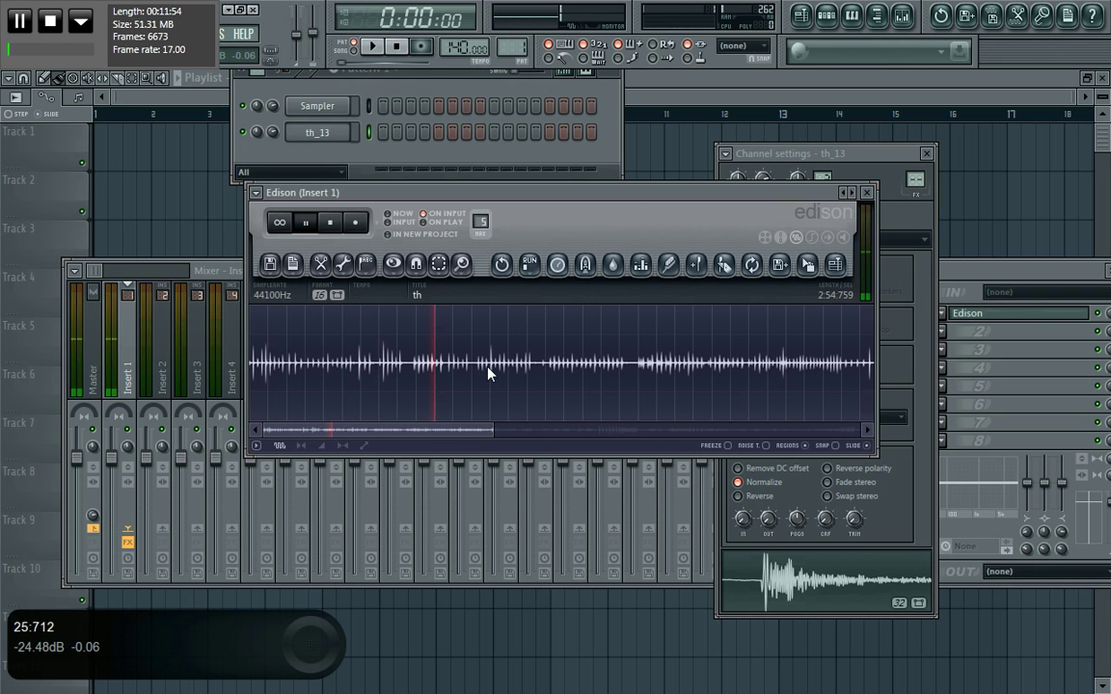
left_click(547, 365)
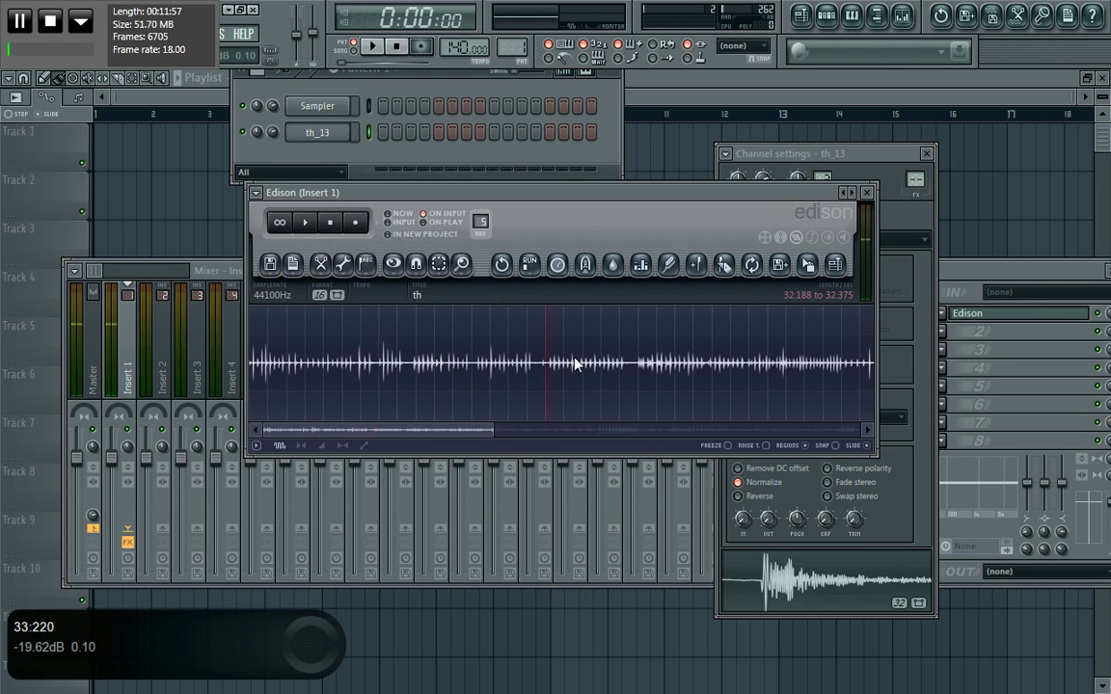
left_click(653, 369)
left_click(305, 223)
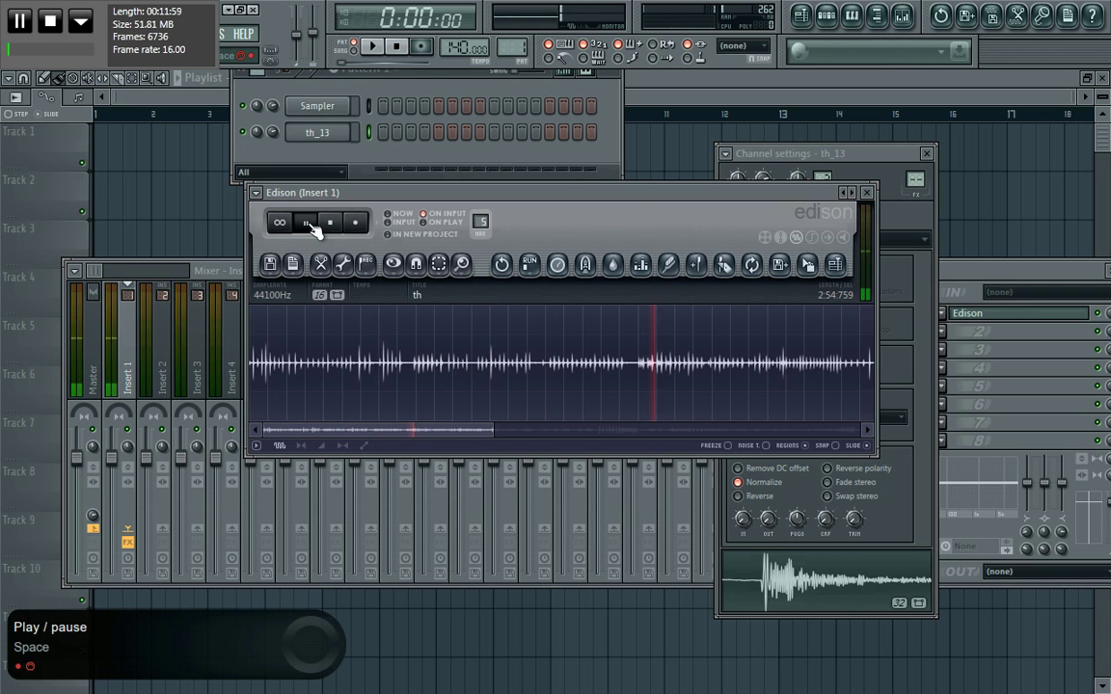
left_click(304, 223)
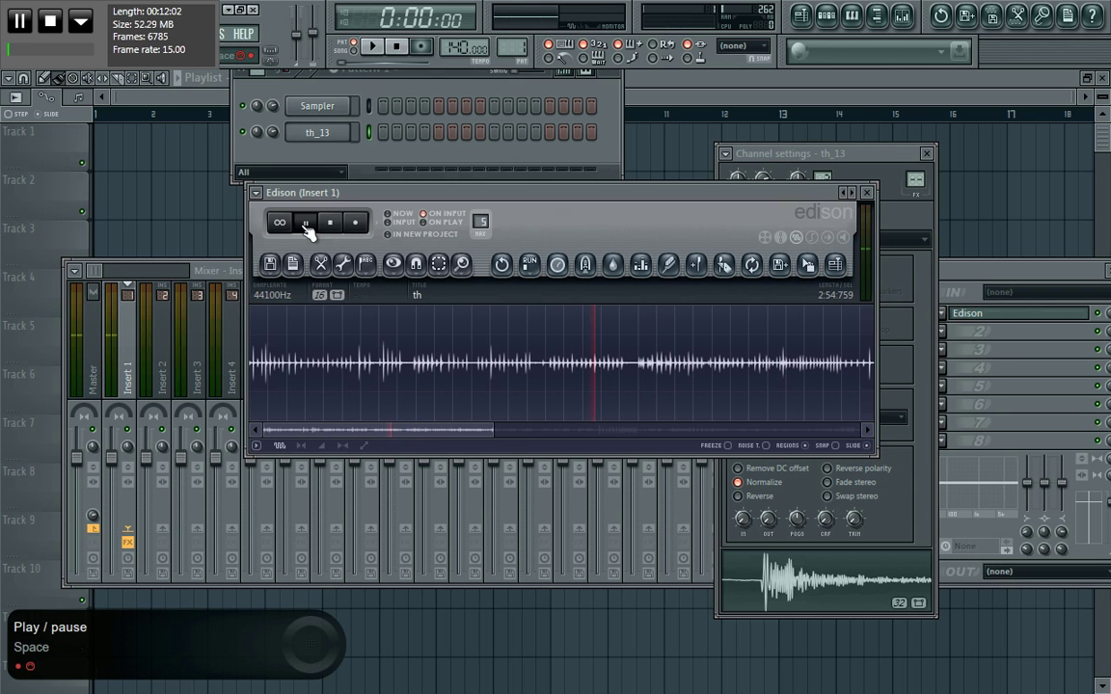
- Select the single hit about 36.4 seconds in, auditioning it and extending the selection to 36:384 to 36:806
left_click_drag(492, 424, 389, 431)
left_click_drag(457, 372, 489, 372)
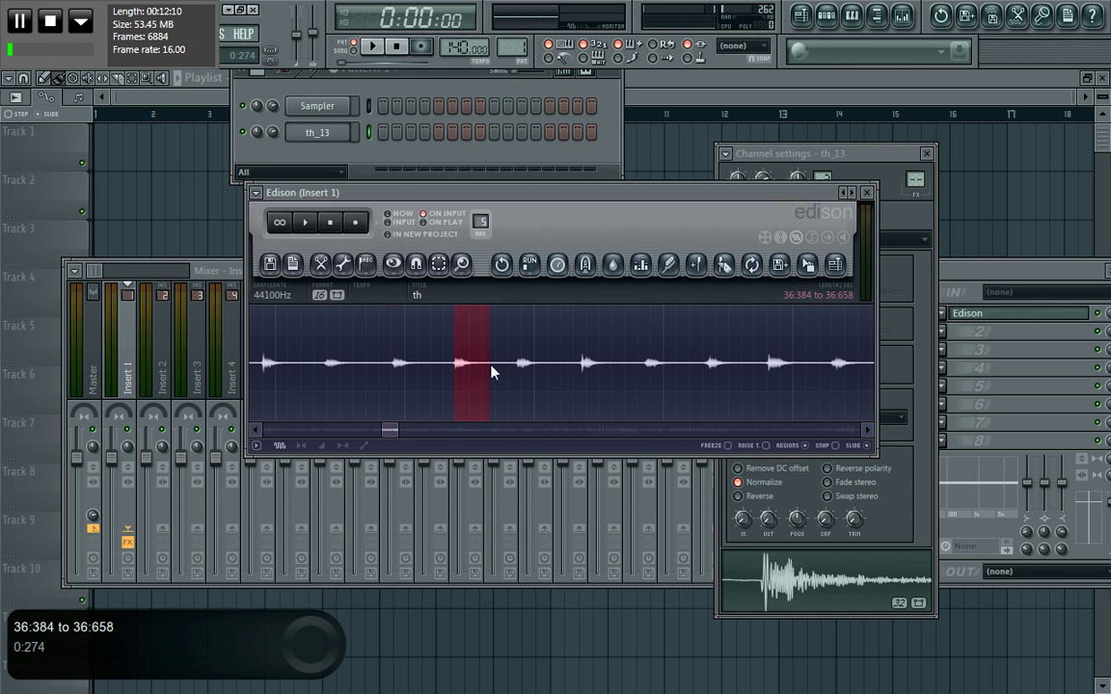
left_click(308, 223)
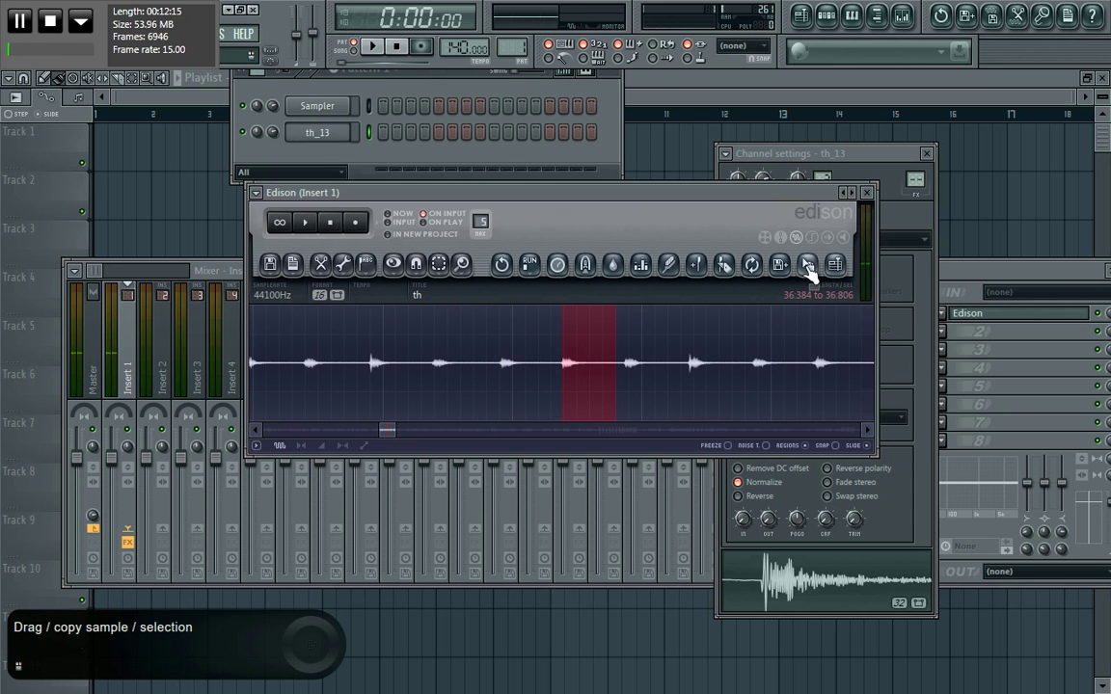
- Rename the th_13 channel as snap
left_click(326, 157)
right_click(322, 135)
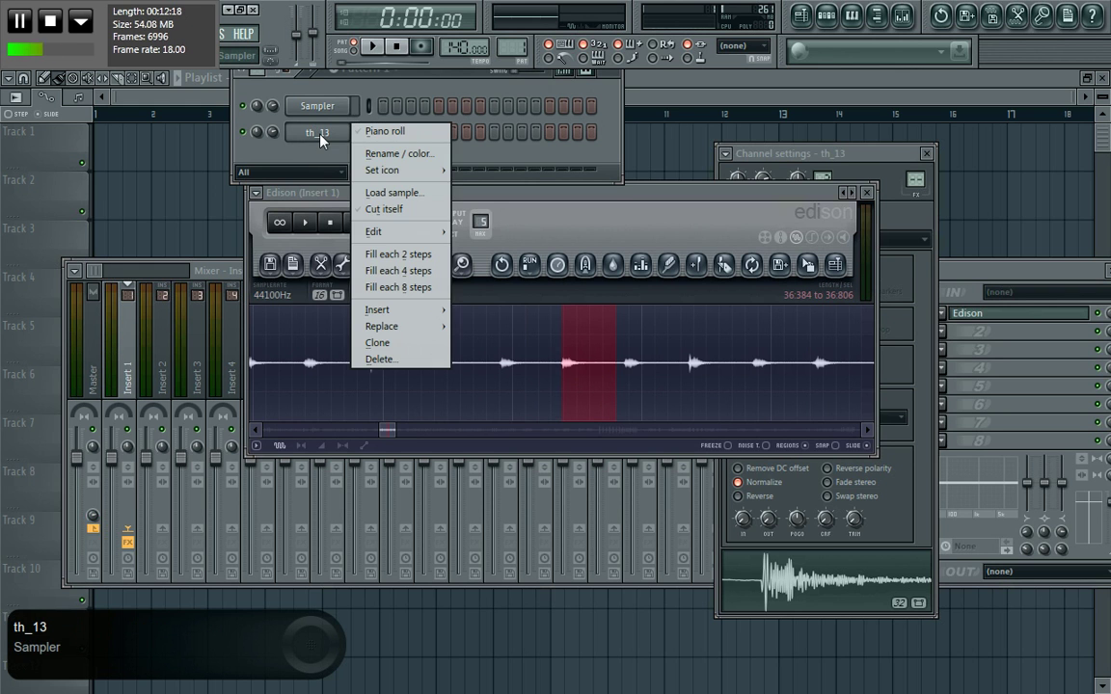
left_click(311, 145)
right_click(348, 133)
left_click(381, 157)
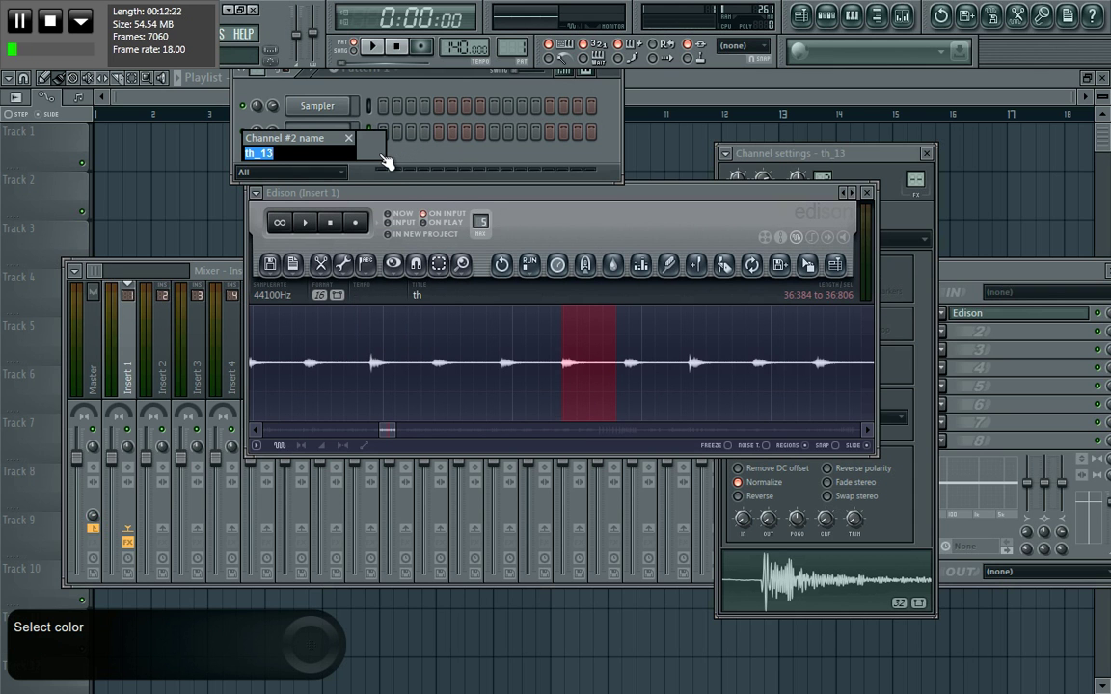
type("snap")
key("Return")
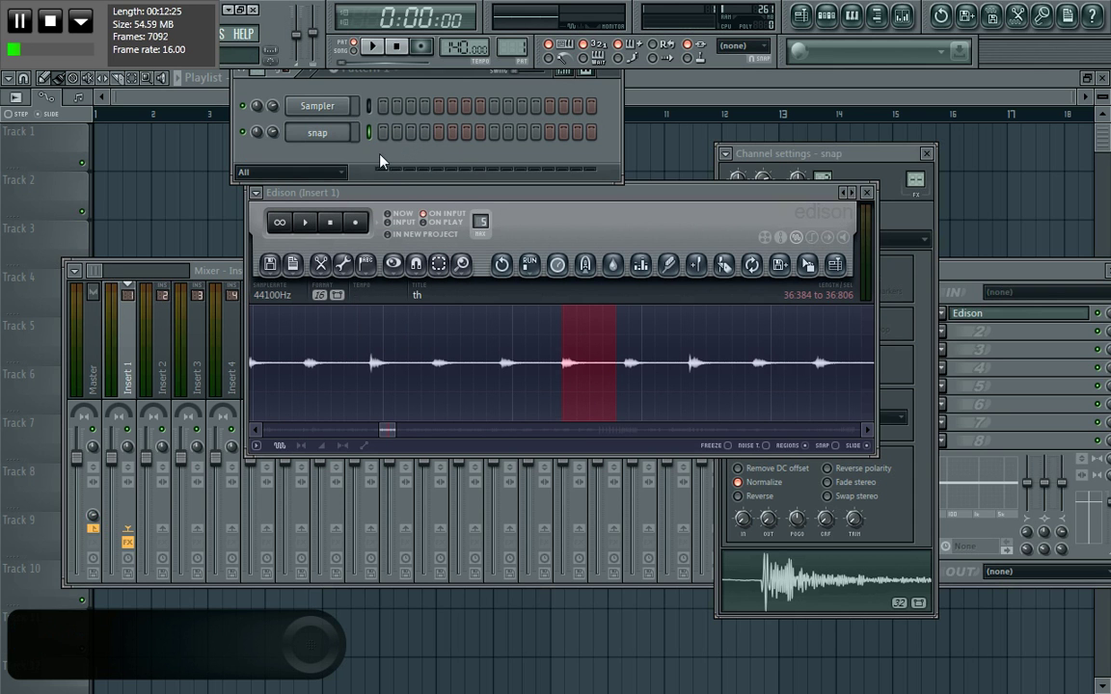
- Send the newly selected hit from Edison to a new channel in the step sequencer and rename the channel as hat
left_click_drag(781, 266, 347, 164)
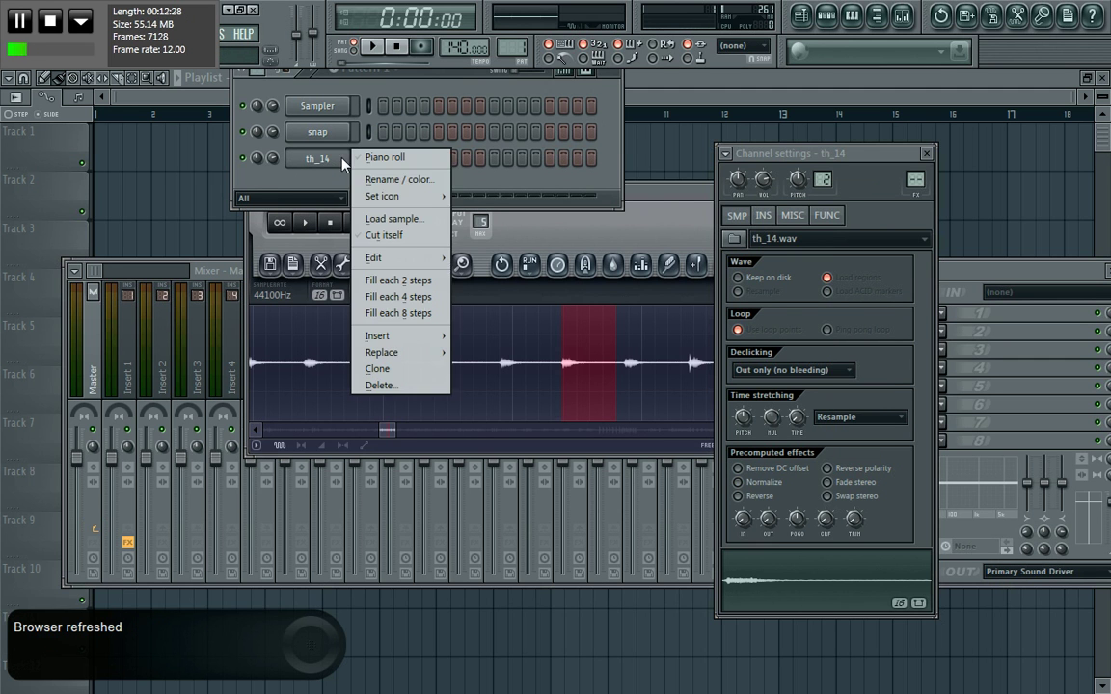
left_click(410, 181)
type("hat")
key("Return")
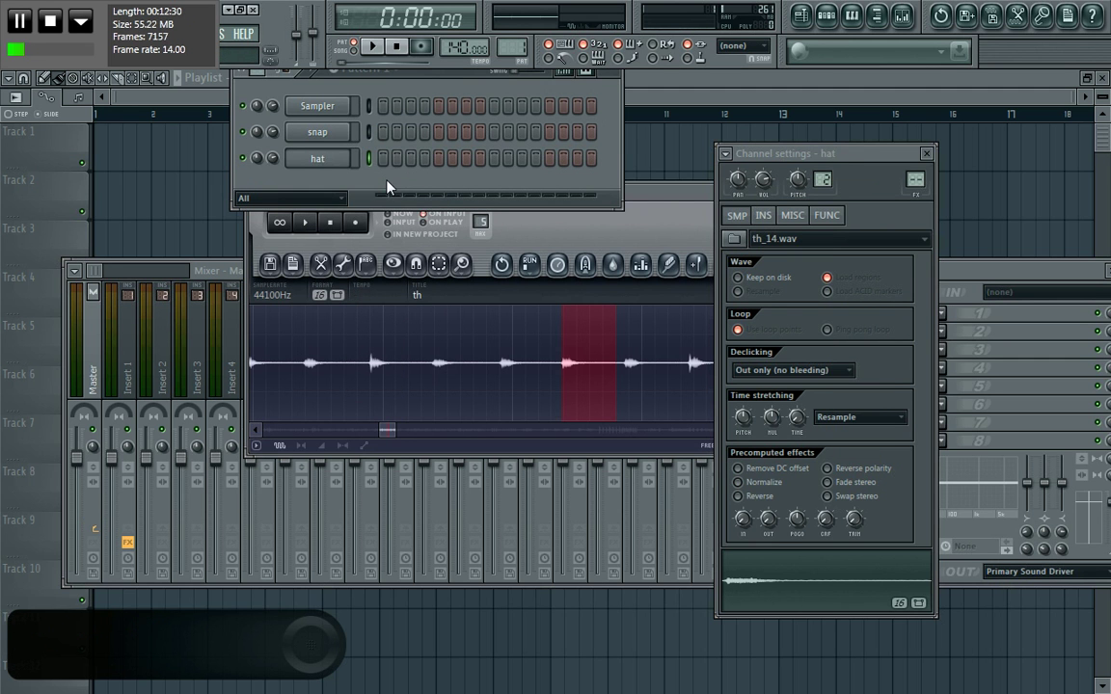
- Show the snap channel's settings and close the Edison window
left_click(316, 135)
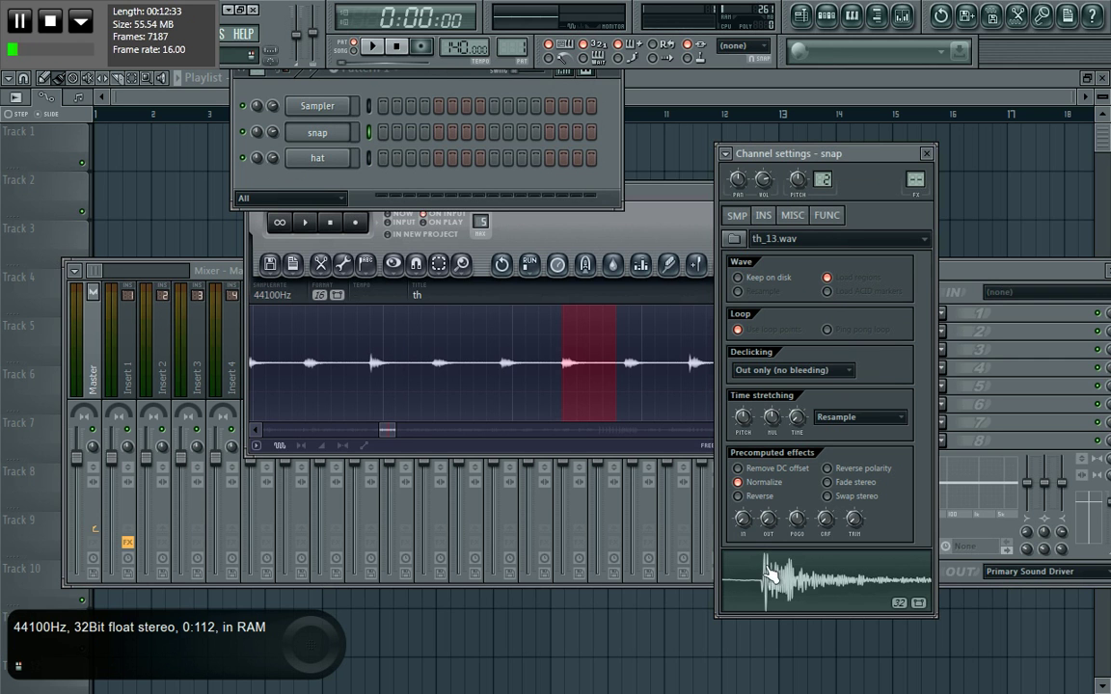
left_click_drag(696, 217, 693, 207)
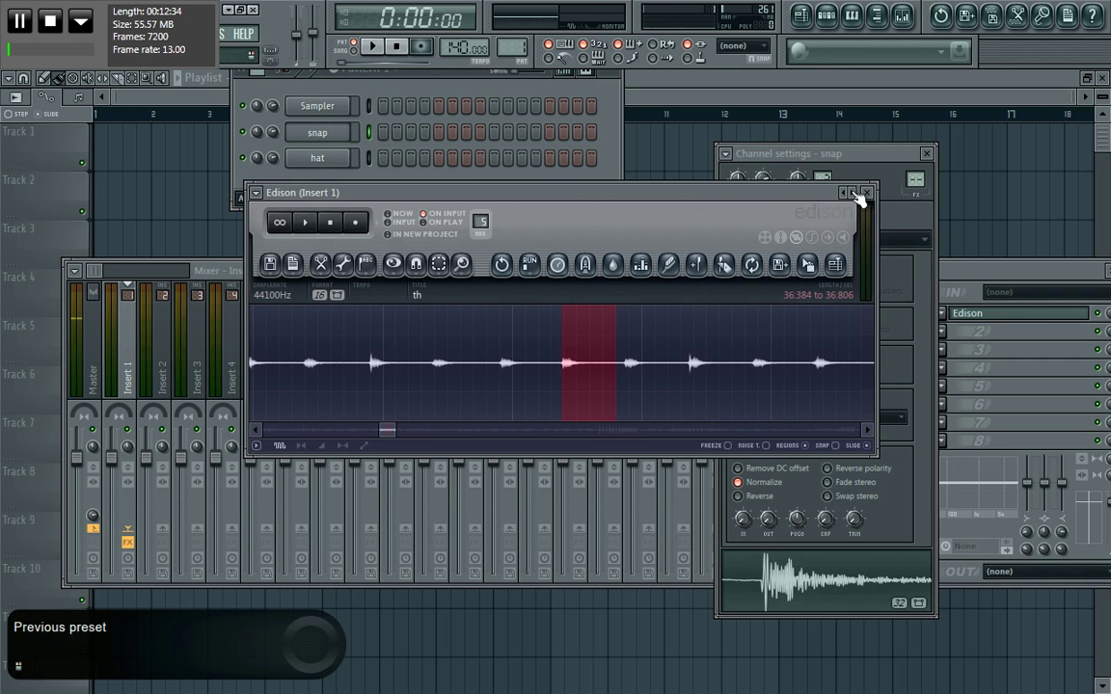
left_click(868, 194)
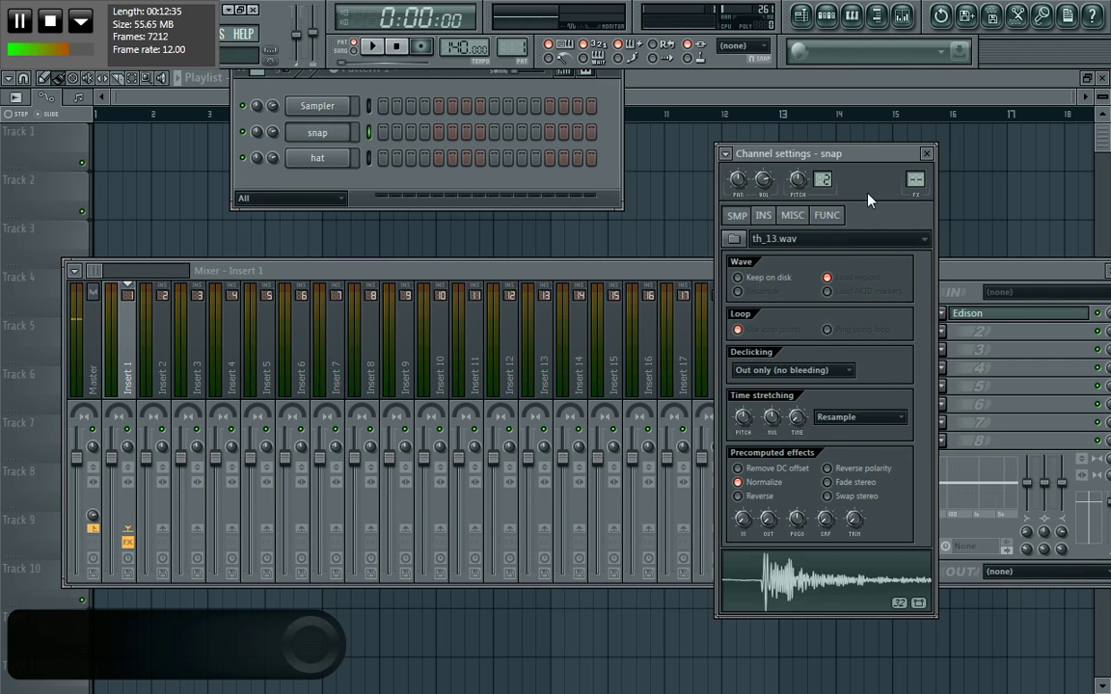
- Delete the hat and snap channels from the step sequencer
right_click(331, 162)
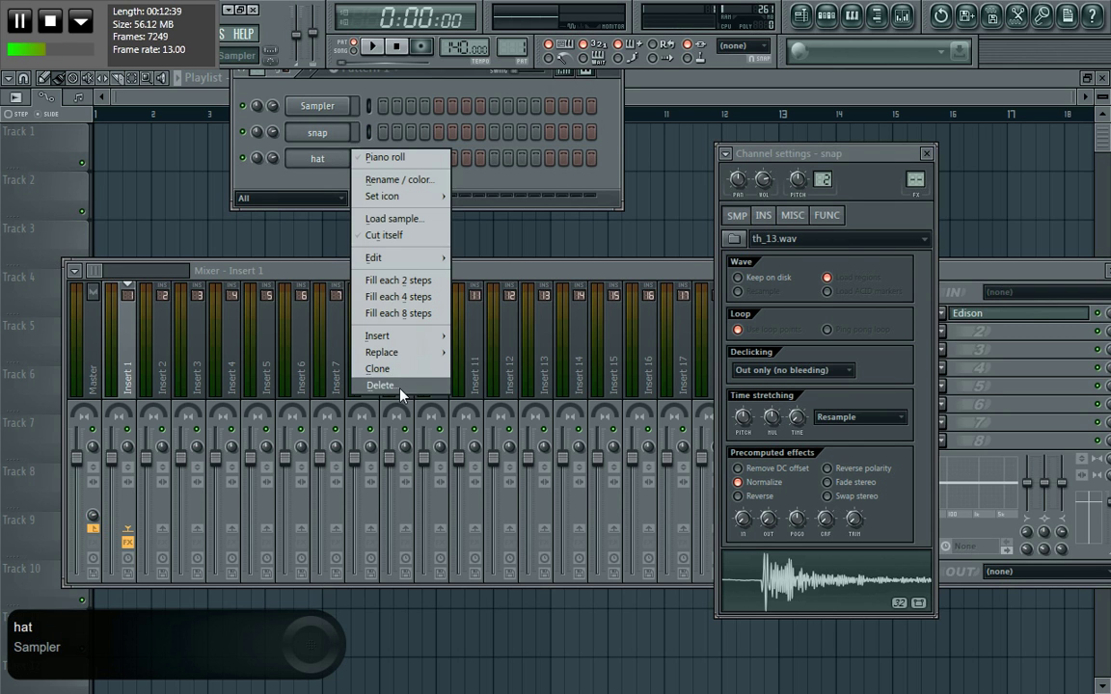
left_click(359, 349)
left_click(661, 401)
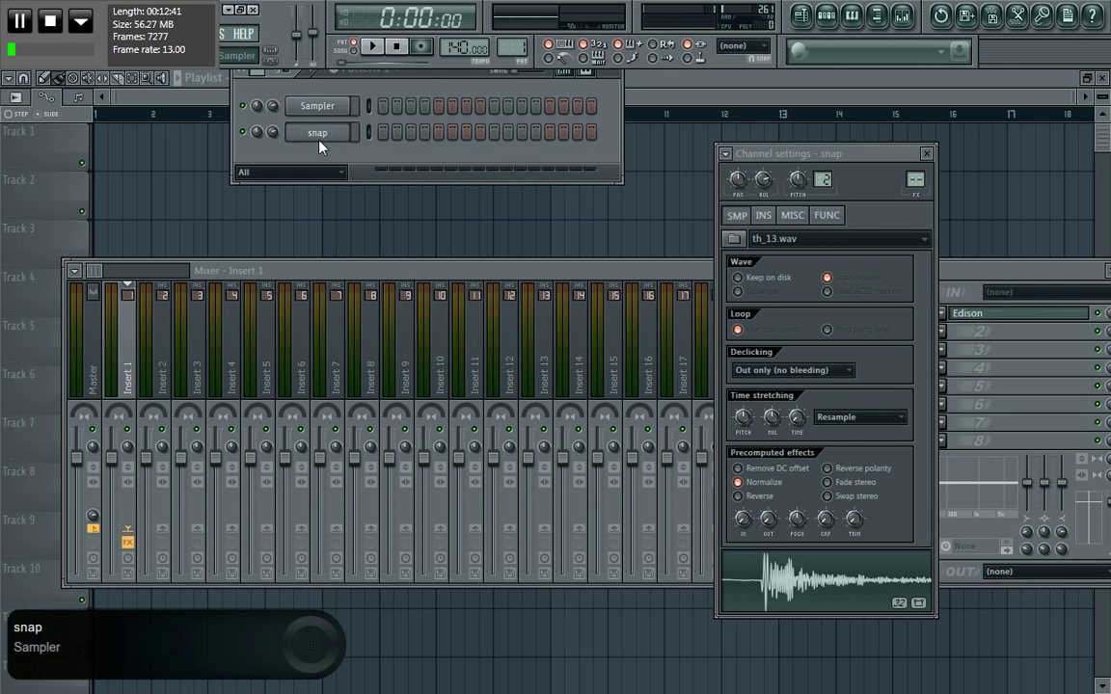
right_click(326, 145)
left_click(381, 360)
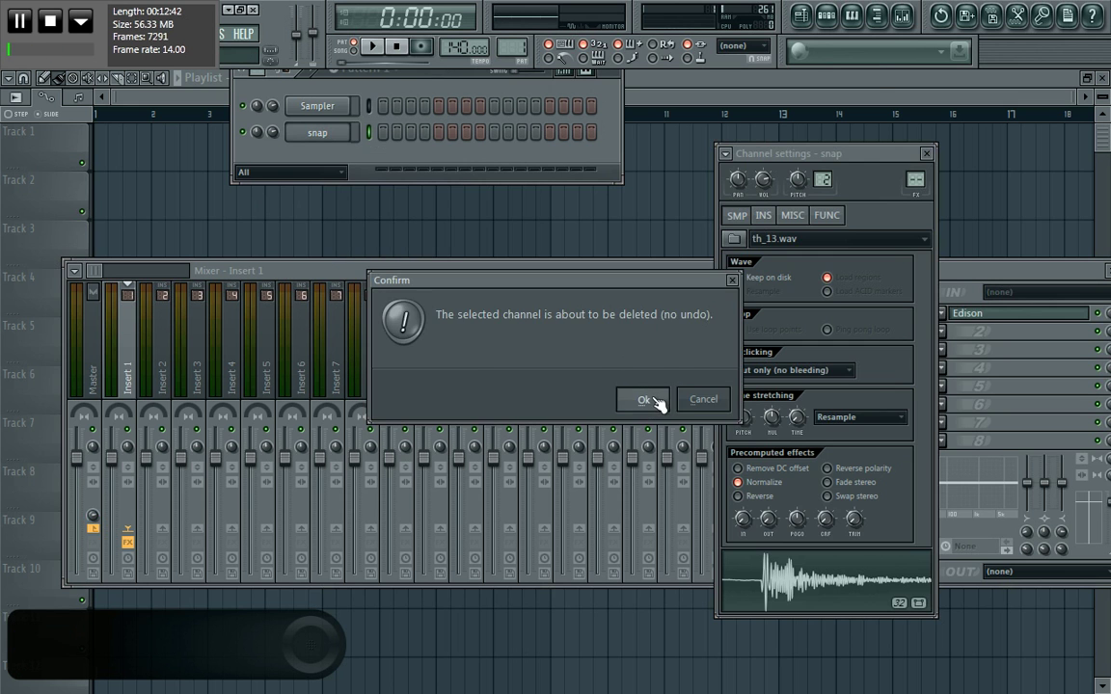
left_click(648, 400)
- Show the browser, expand Recent files and open the Kick_06 sample in a new channel
left_click(879, 18)
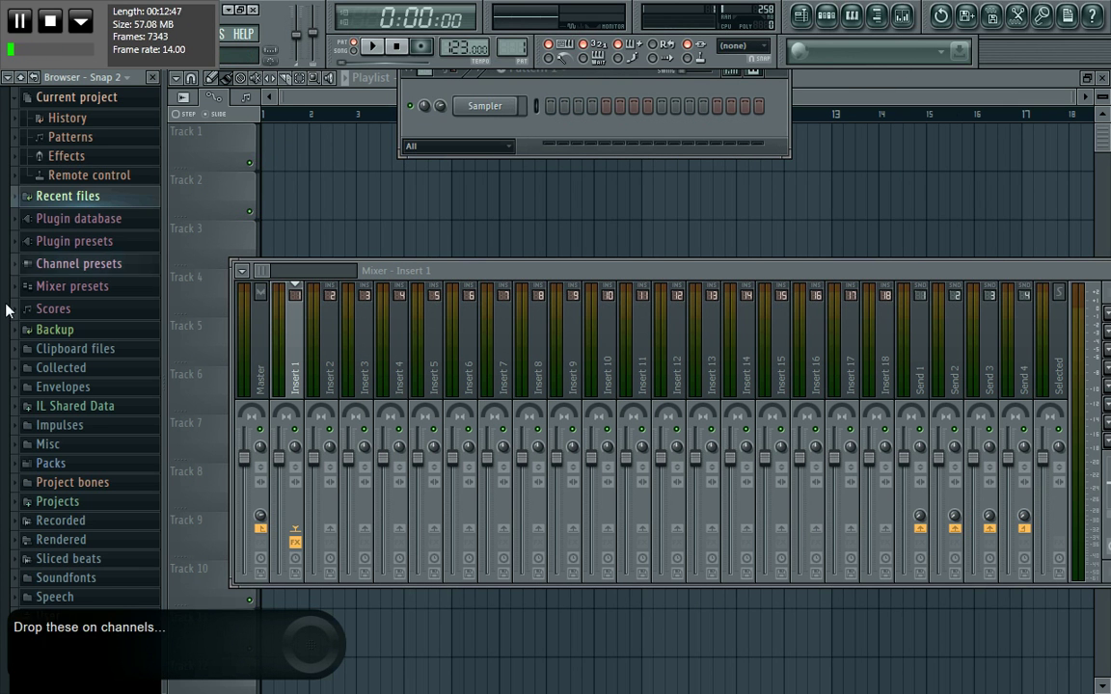
left_click(97, 199)
left_click_drag(2, 154, 5, 241)
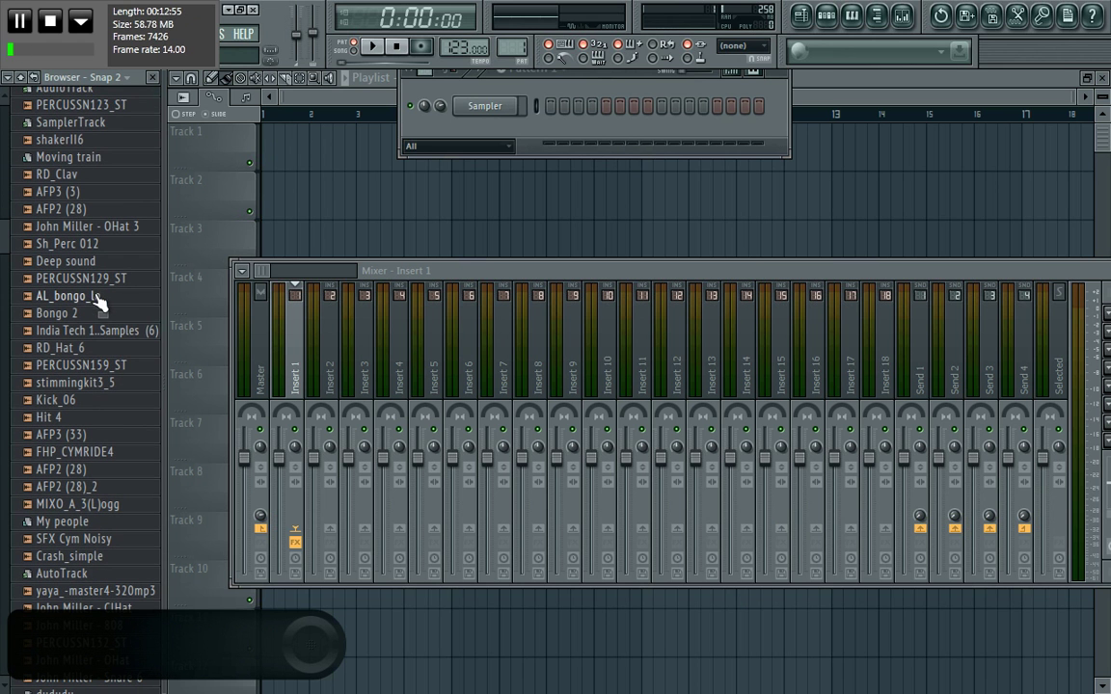
right_click(76, 403)
left_click(135, 416)
- Preview the recent recordings th_14, th_13 and th_12, and open th_14 in a new channel
left_click_drag(4, 200, 3, 135)
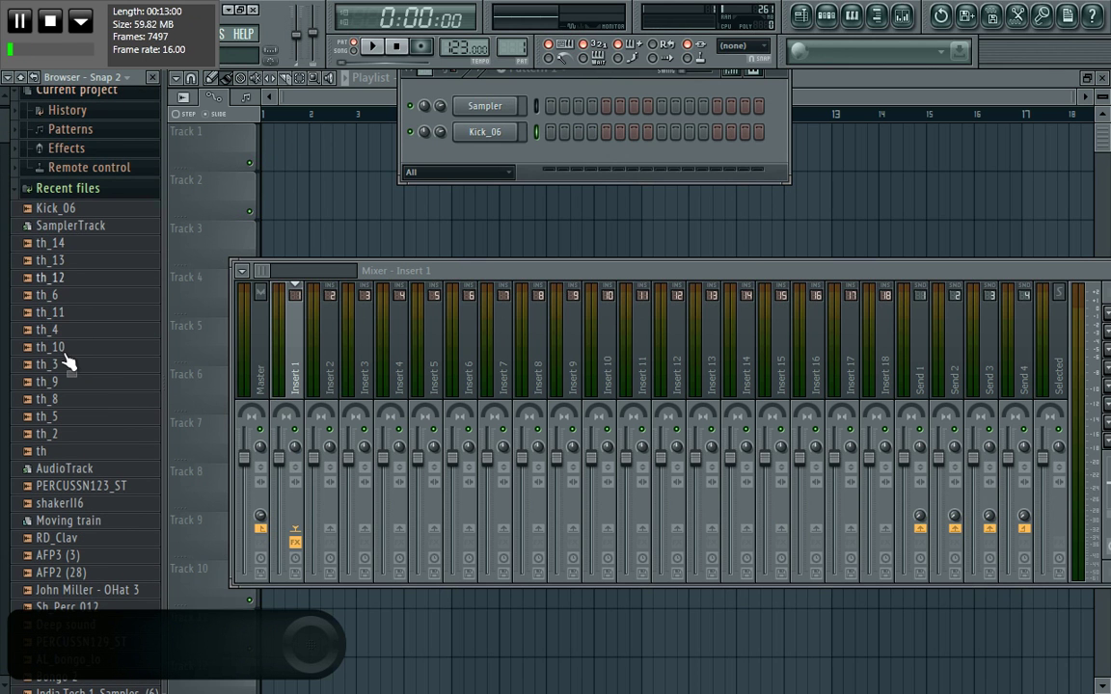
left_click(70, 245)
left_click(70, 260)
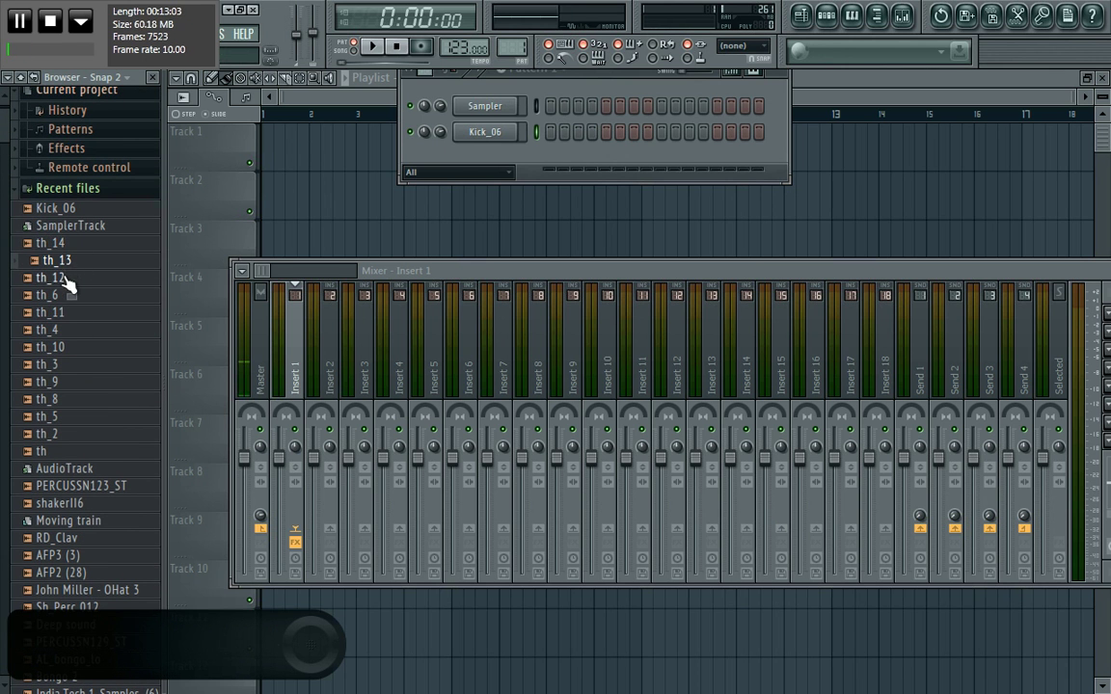
left_click(71, 278)
left_click(69, 245)
right_click(70, 244)
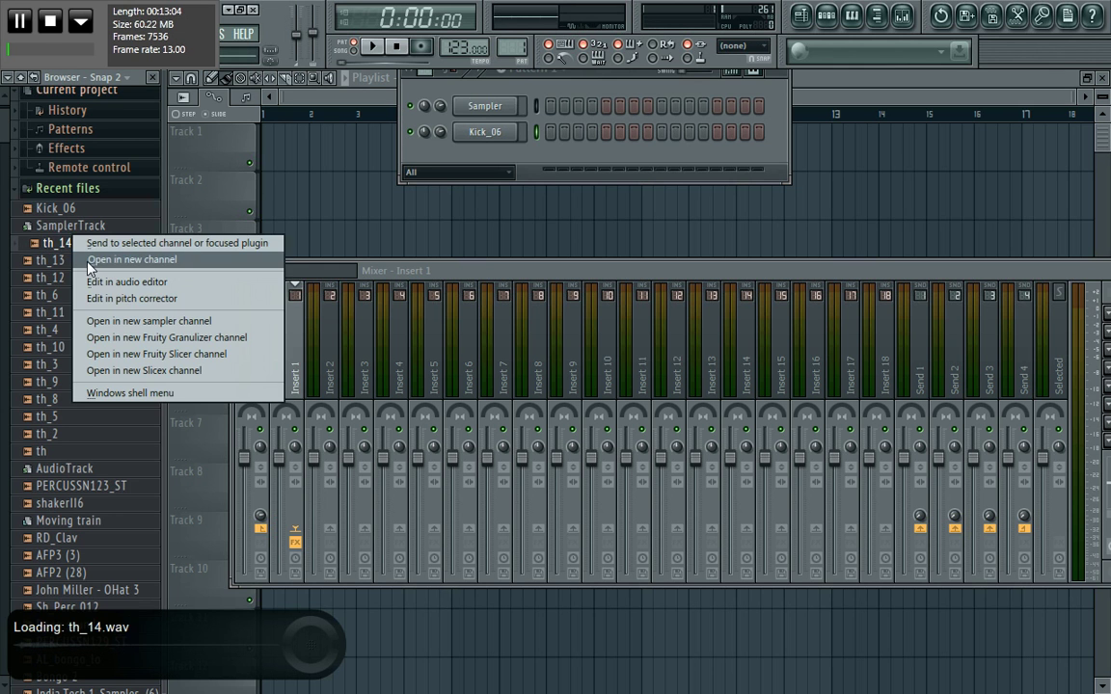
left_click(92, 258)
- Preview the th_13 and th_12 samples and open each one in its own new channel
left_click(60, 262)
right_click(60, 262)
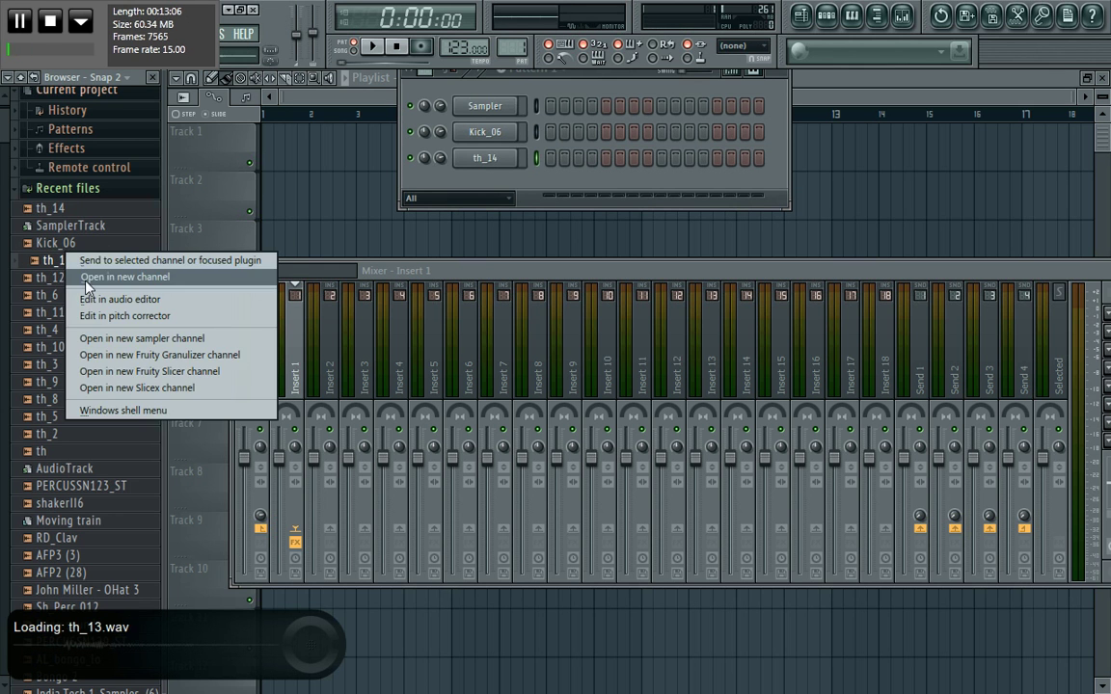
left_click(75, 277)
left_click(53, 279)
right_click(53, 279)
left_click(58, 297)
- Preview the next recorded samples in Recent files and open th_10 in a new channel
left_click(53, 295)
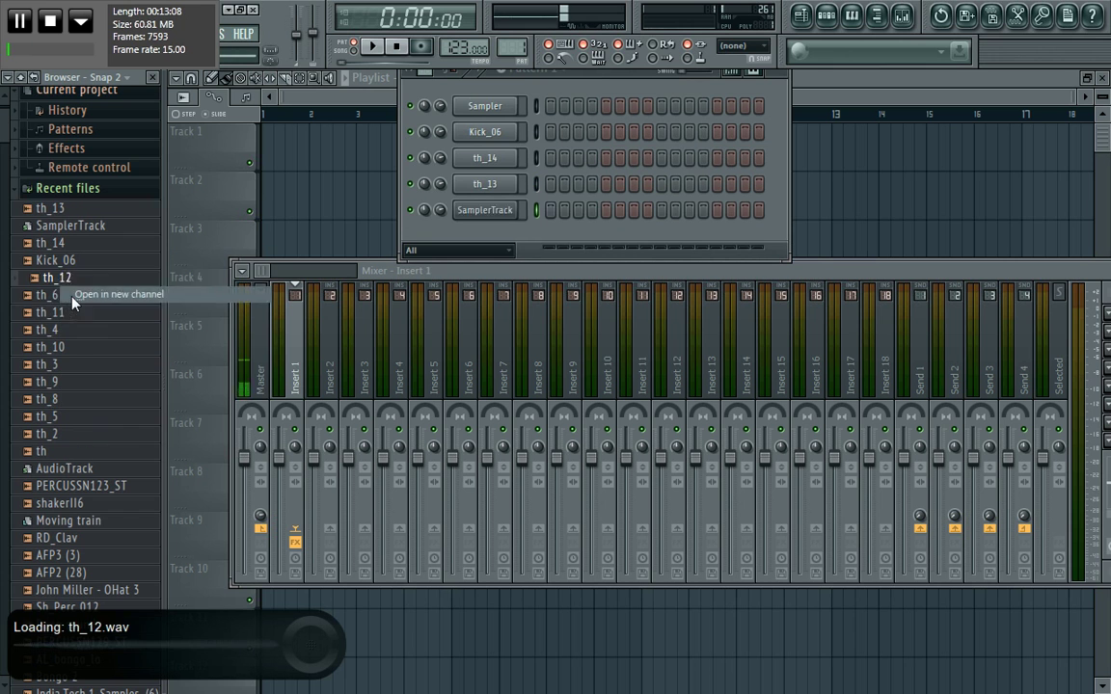
left_click(53, 313)
left_click(53, 329)
left_click(58, 347)
left_click(60, 364)
left_click(60, 349)
right_click(67, 345)
left_click(83, 367)
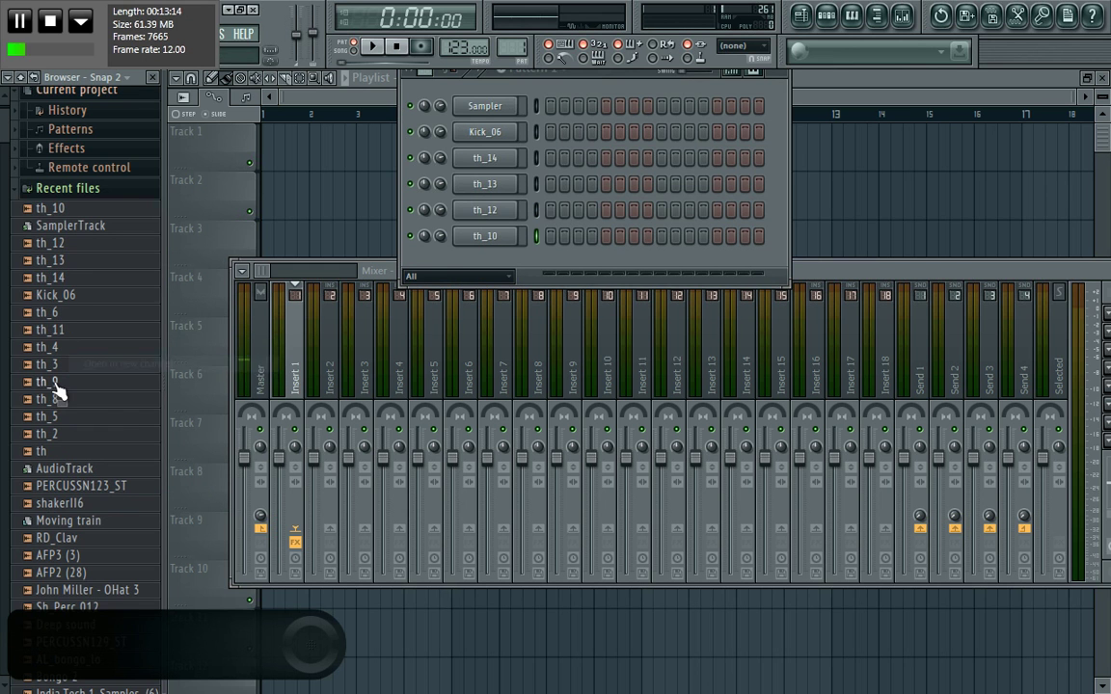
- Preview the recorded samples below th_9 in Recent files and open th_8 in a new channel
left_click(53, 399)
left_click(56, 417)
left_click(54, 399)
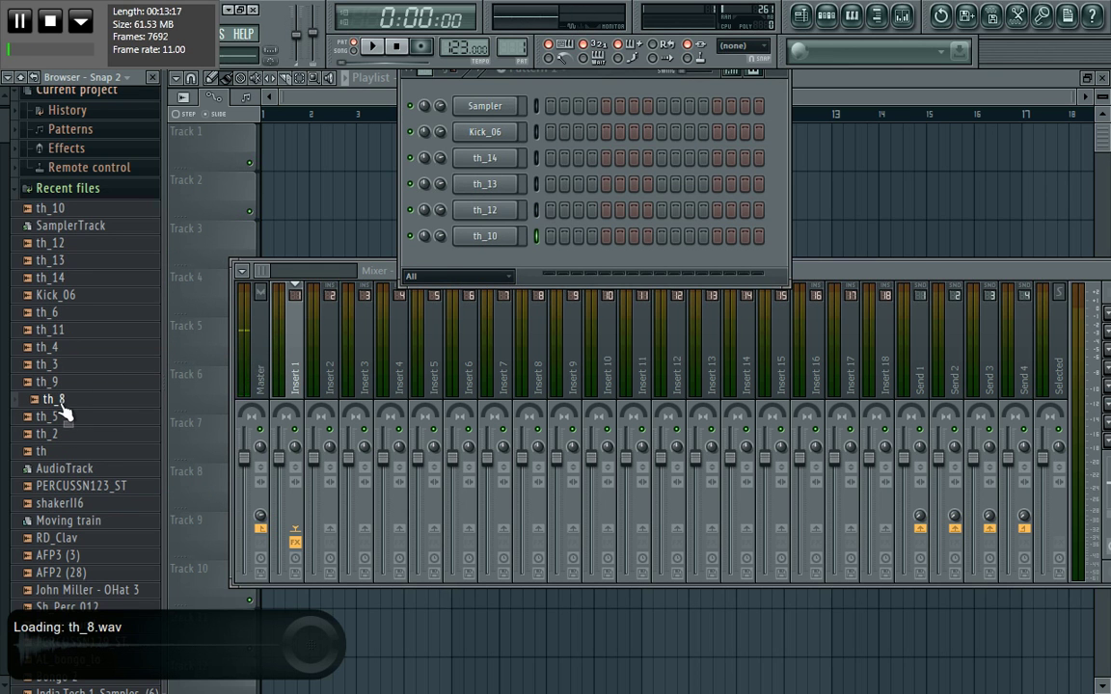
right_click(56, 397)
left_click(81, 415)
- Open the th_5 and th_2 samples in new channels and select the Master track in the mixer
left_click(58, 418)
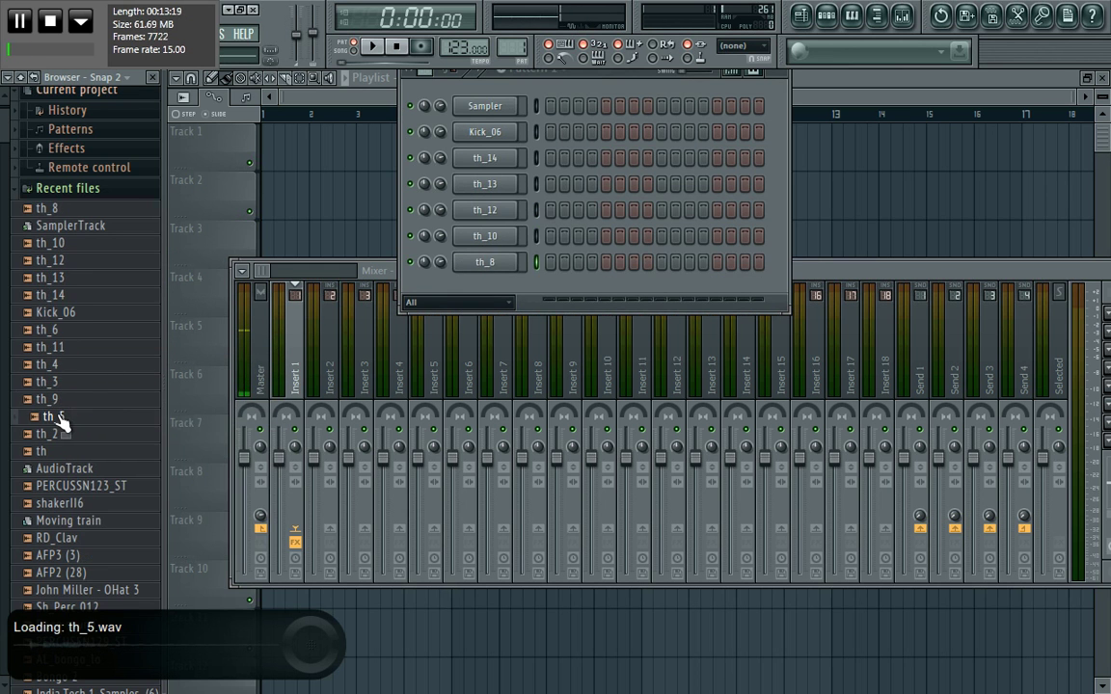
right_click(64, 422)
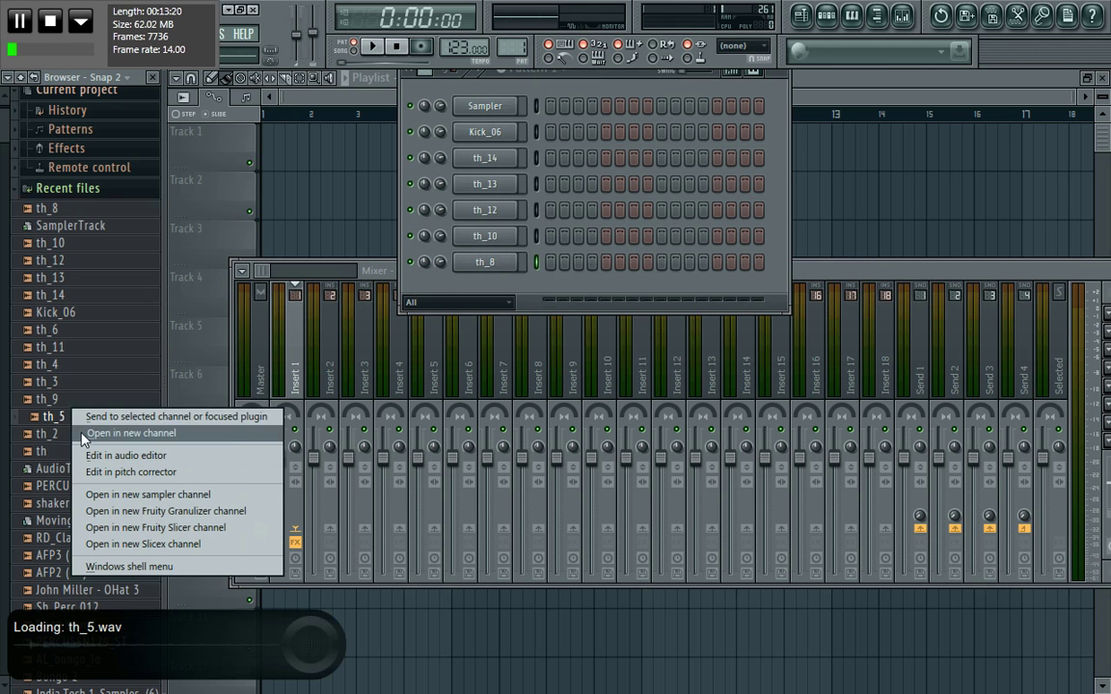
left_click(75, 431)
left_click(53, 437)
right_click(55, 439)
left_click(77, 449)
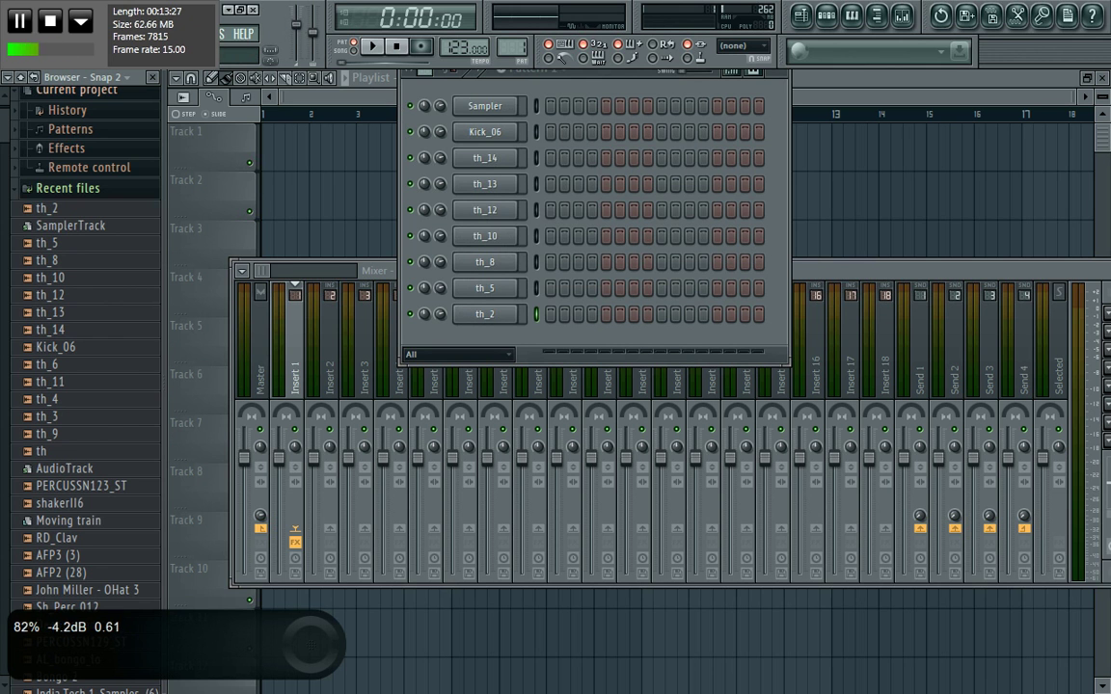
left_click(268, 390)
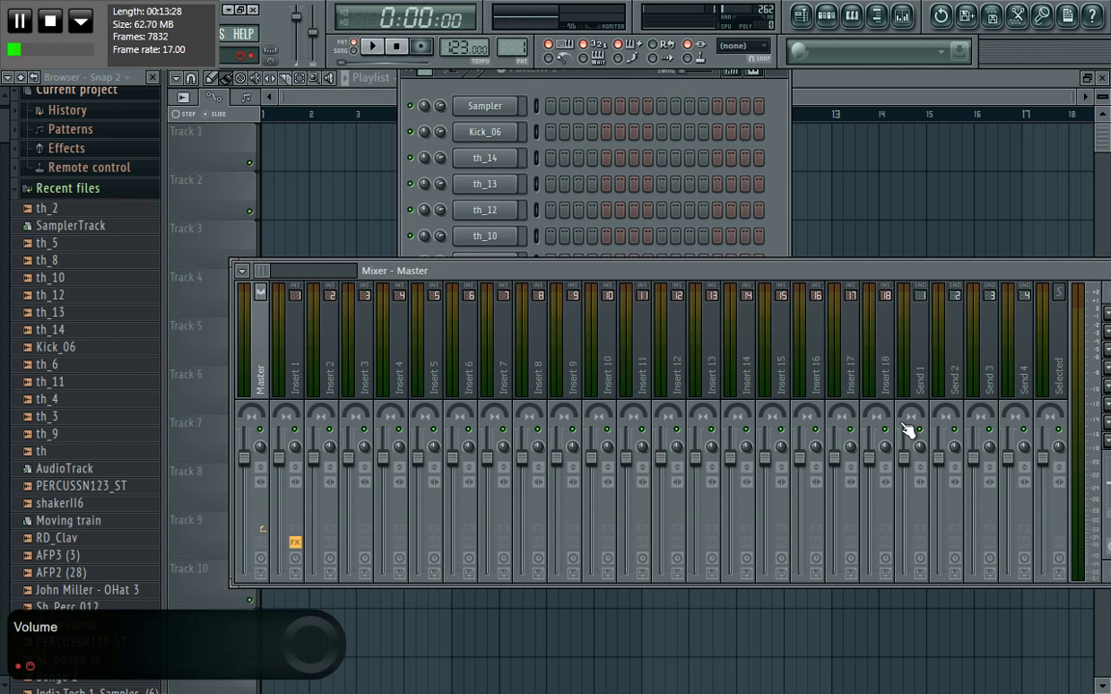
- Add Fruity Limiter to effect slot 8 of the Master mixer track
left_click_drag(1072, 276, 934, 271)
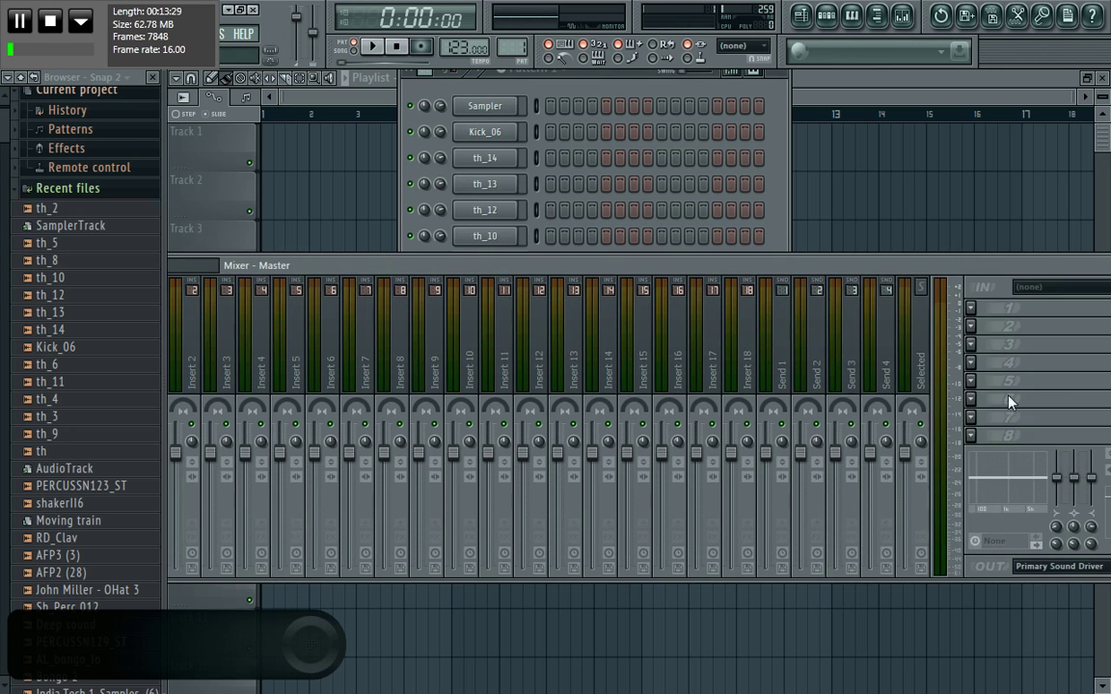
left_click(974, 436)
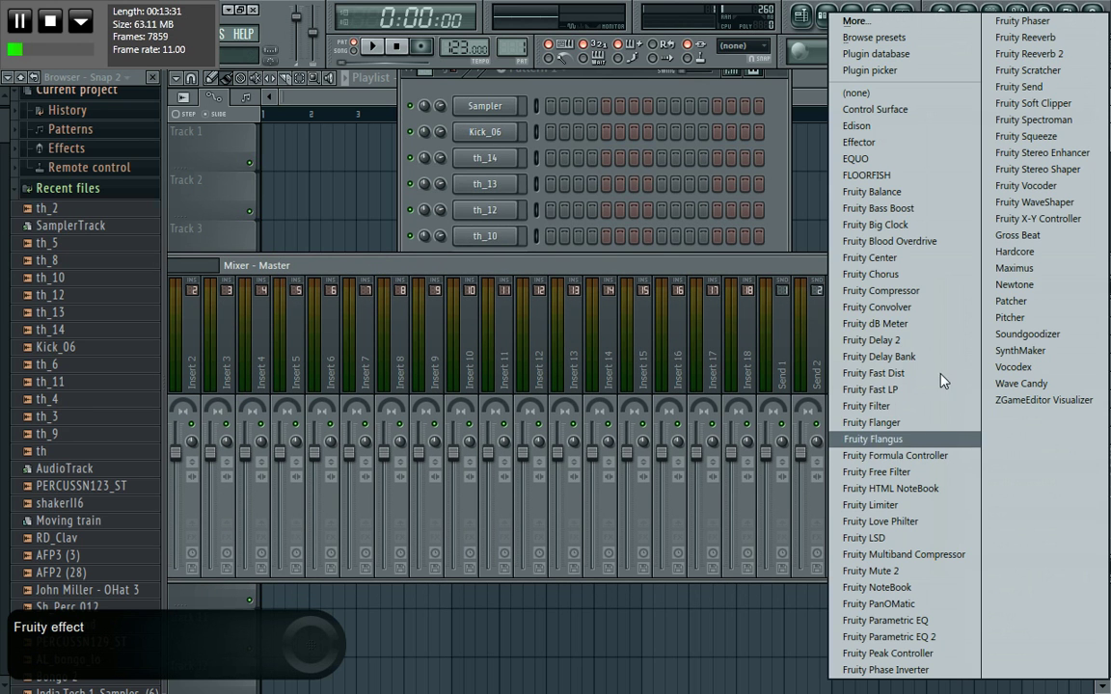
left_click(870, 505)
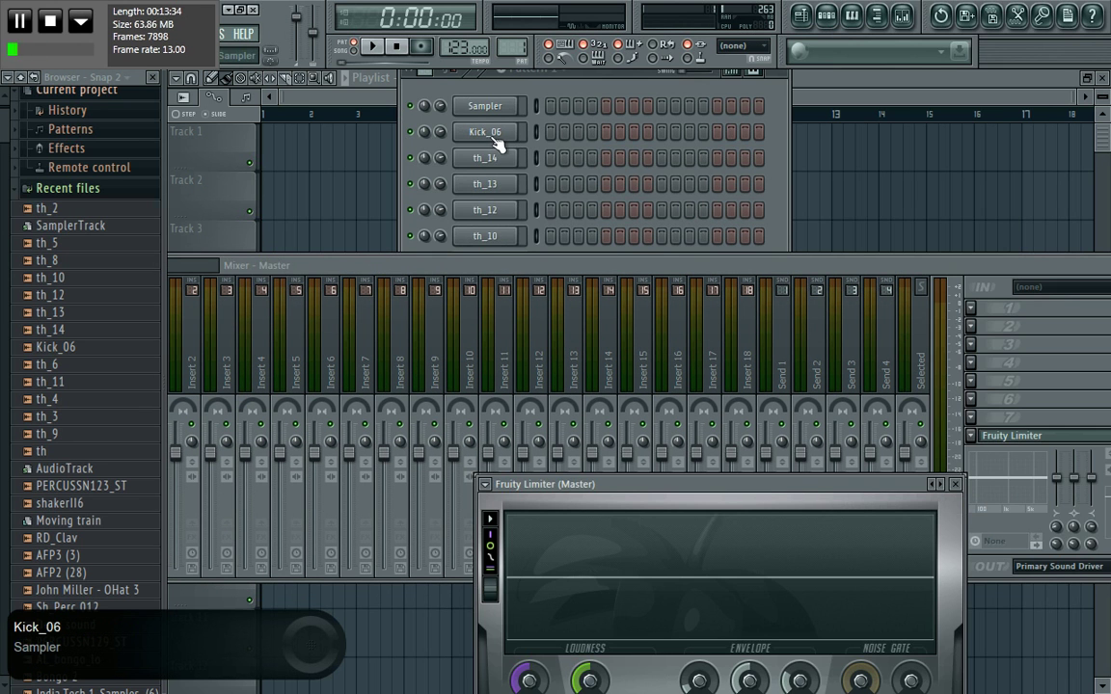
- Open the Kick_06 piano roll in keyboard view and draw a four-bar C5 note starting at bar 1
right_click(494, 137)
left_click(544, 131)
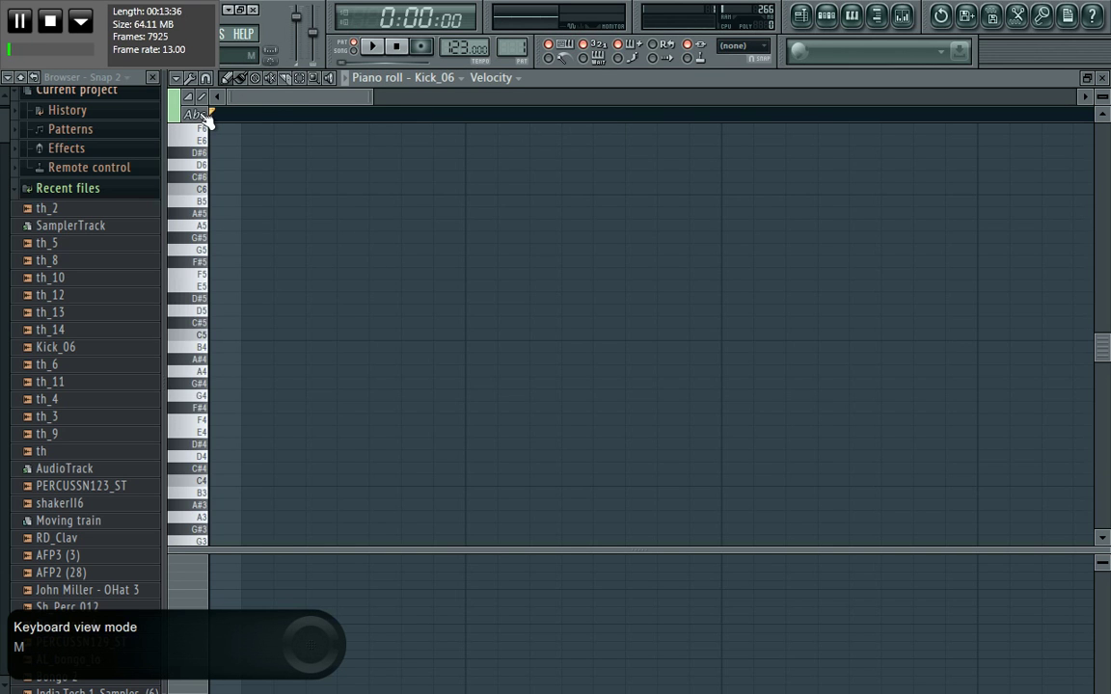
left_click(207, 114)
left_click_drag(379, 89, 1066, 229)
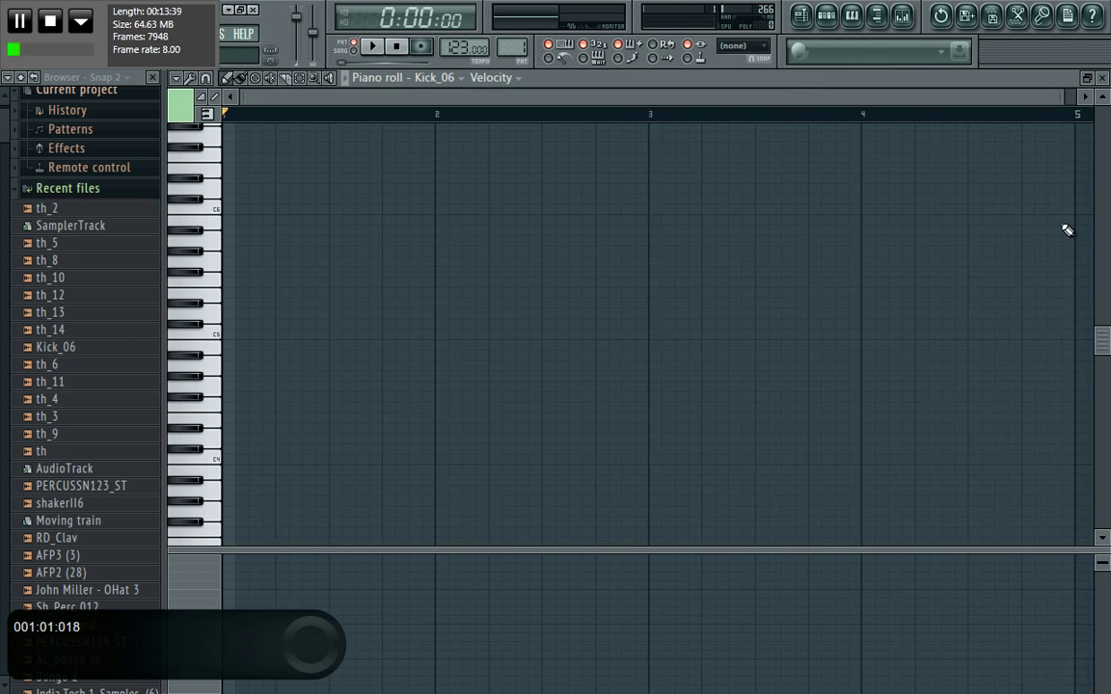
left_click(241, 78)
left_click(228, 334)
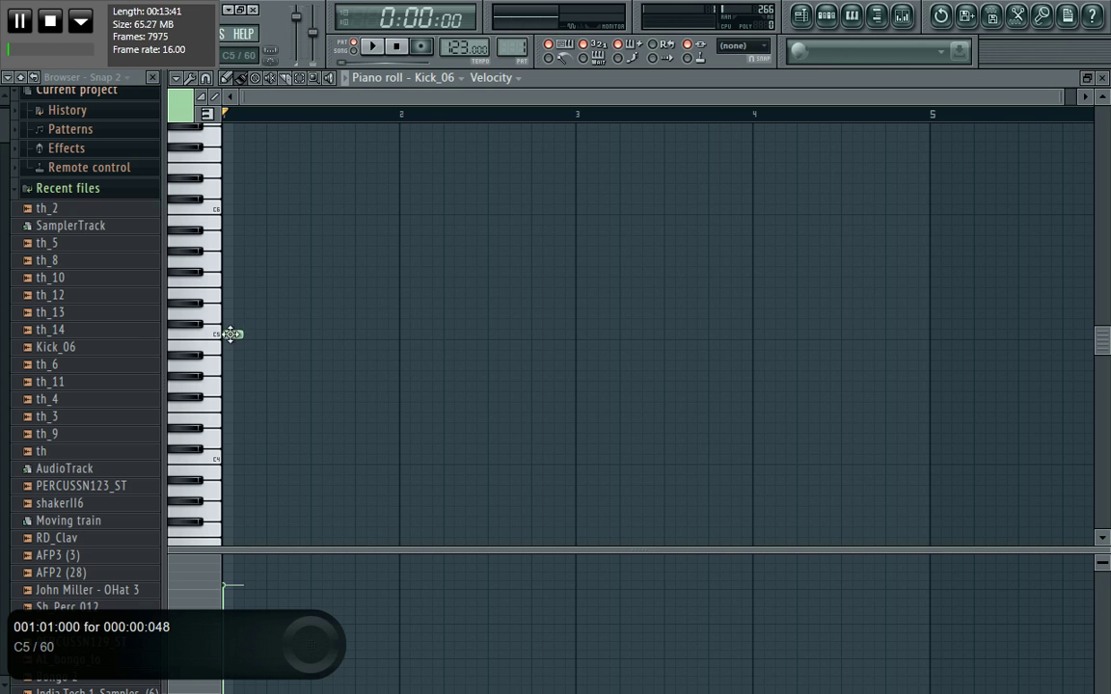
left_click_drag(238, 336, 902, 401)
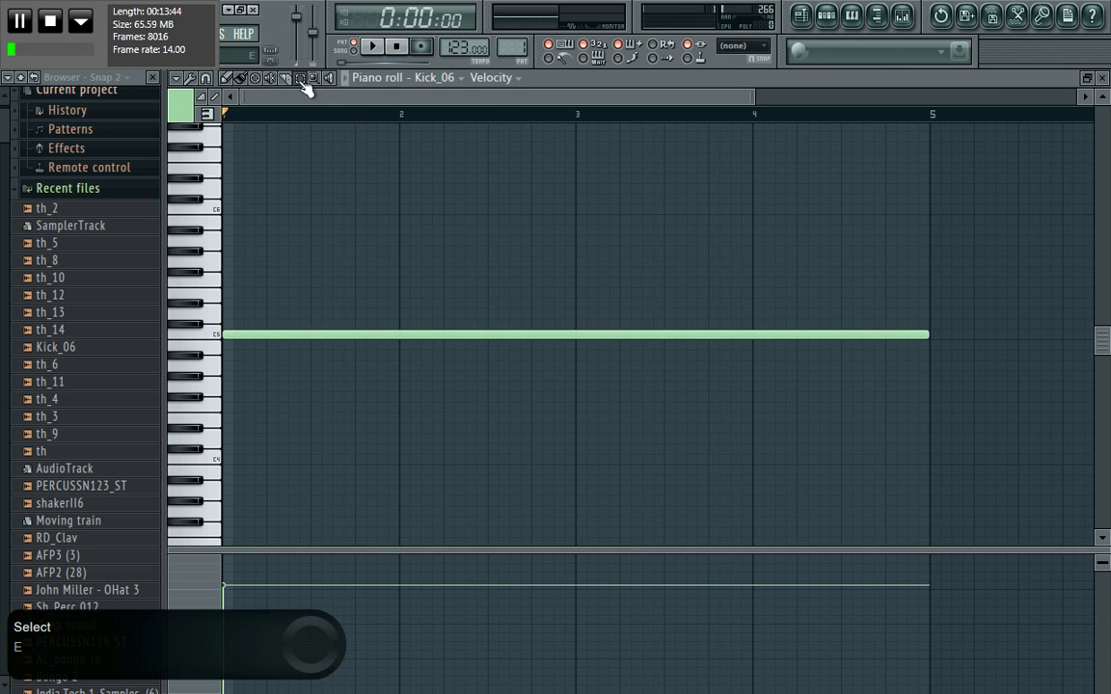
- Split the four-bar kick note into sixteen one-beat notes and hide the browser
key("ctrl+a")
left_click(178, 77)
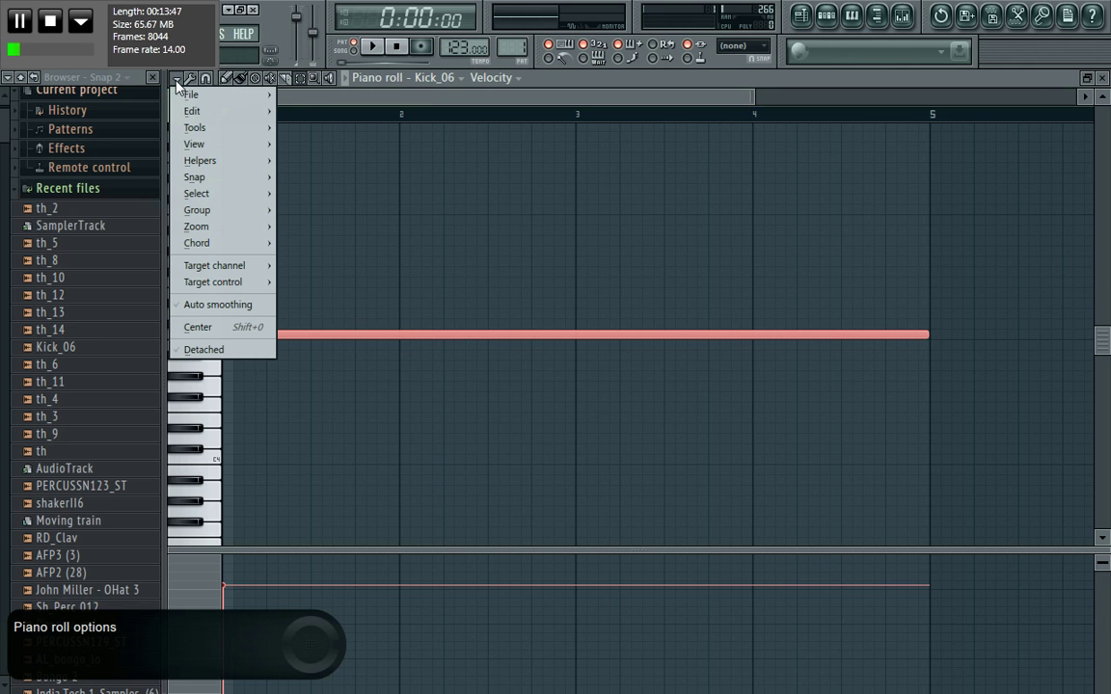
mouse_move(246, 128)
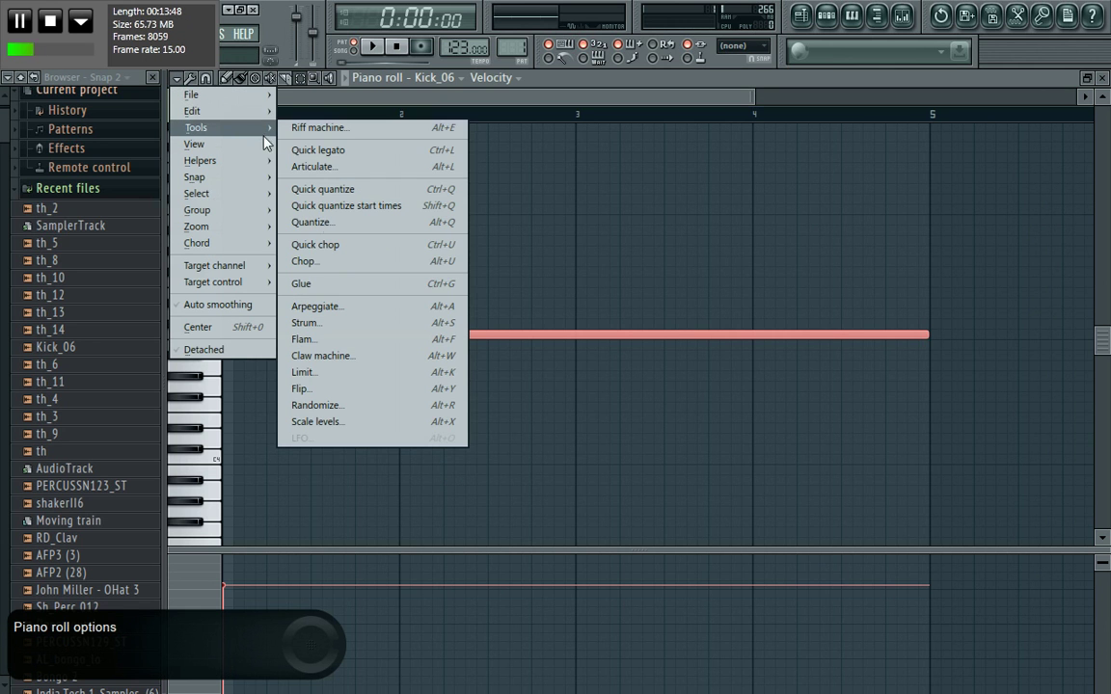
left_click(340, 310)
left_click(838, 655)
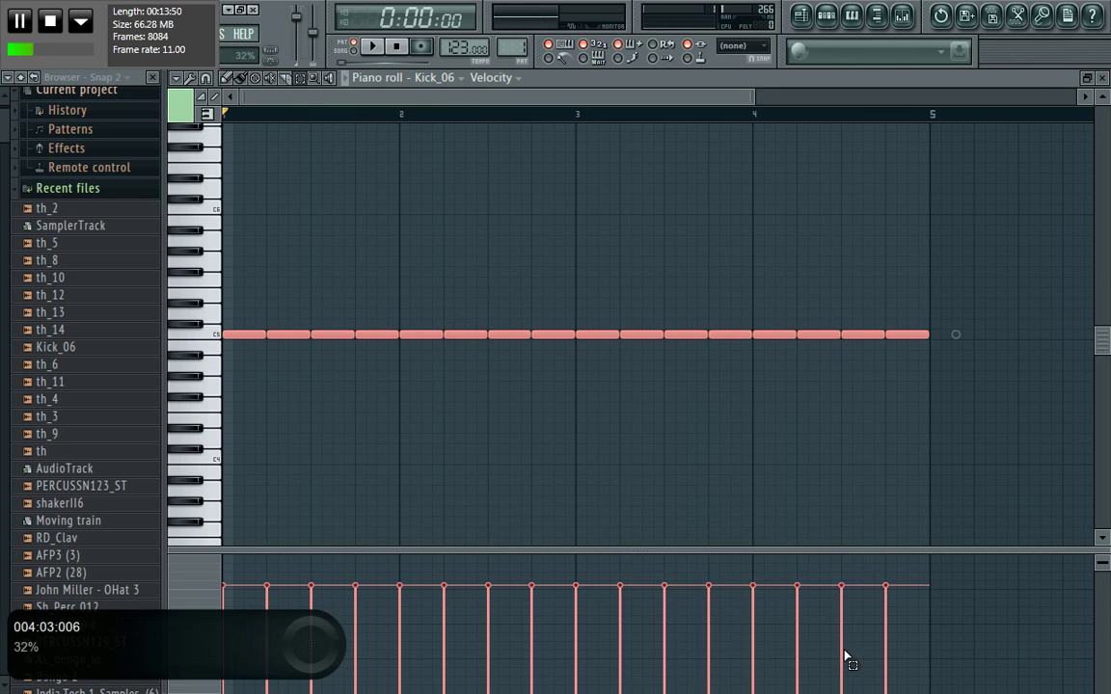
left_click(152, 78)
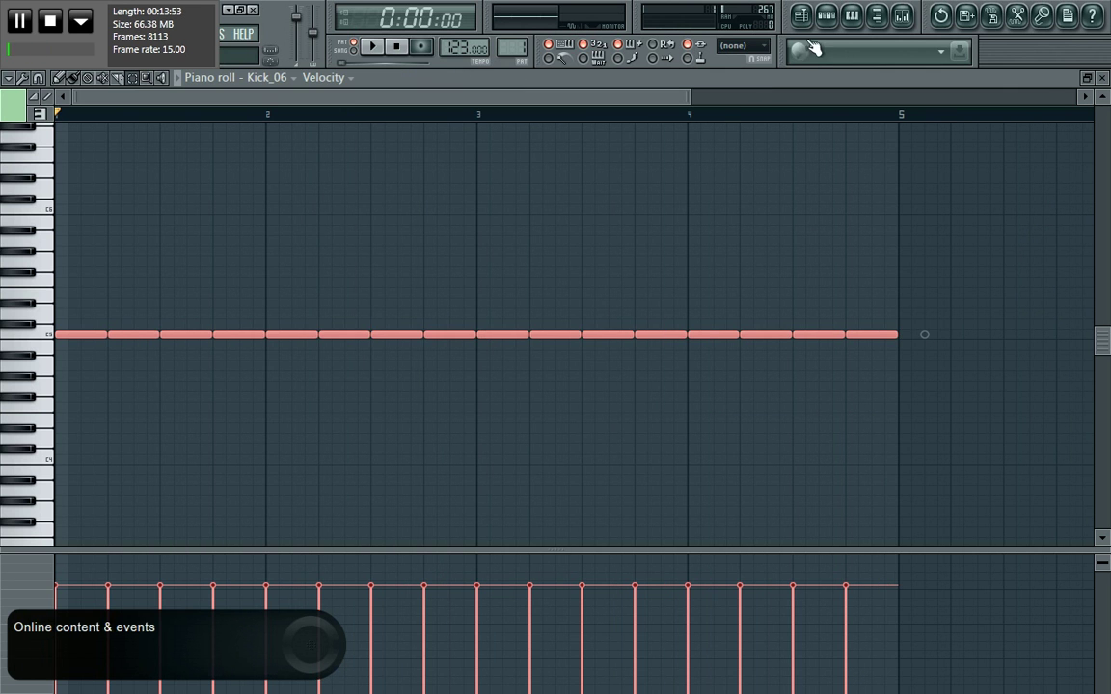
- Open the th_14 channel settings, fade out the sample's tail and preview it
left_click(826, 15)
left_click(313, 157)
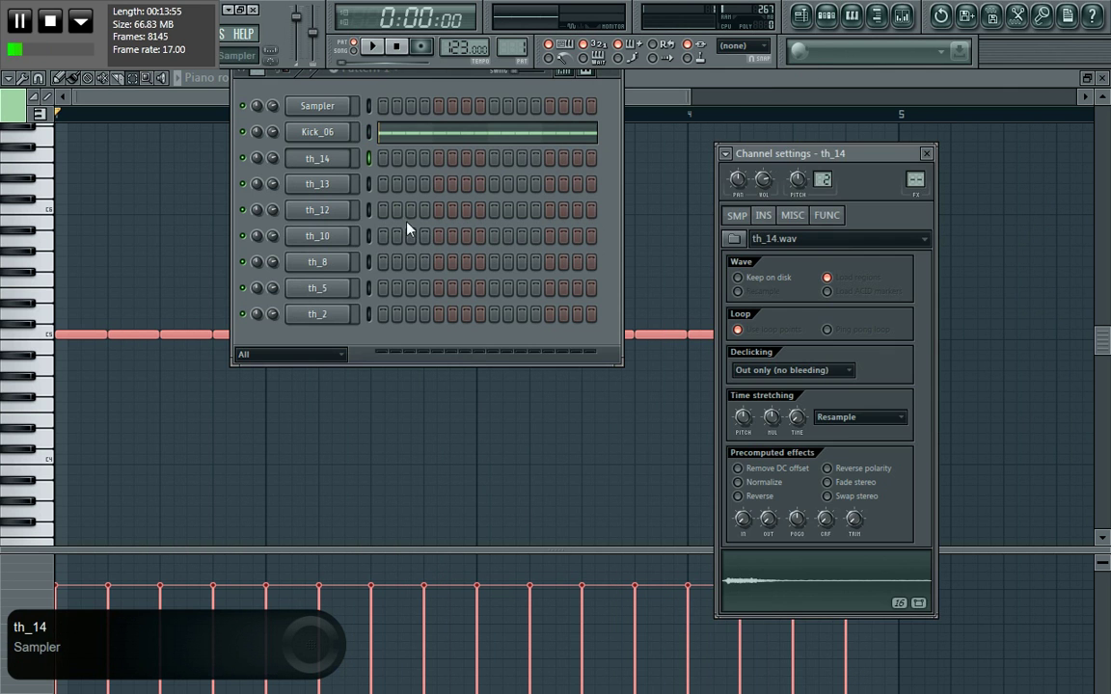
left_click(766, 603)
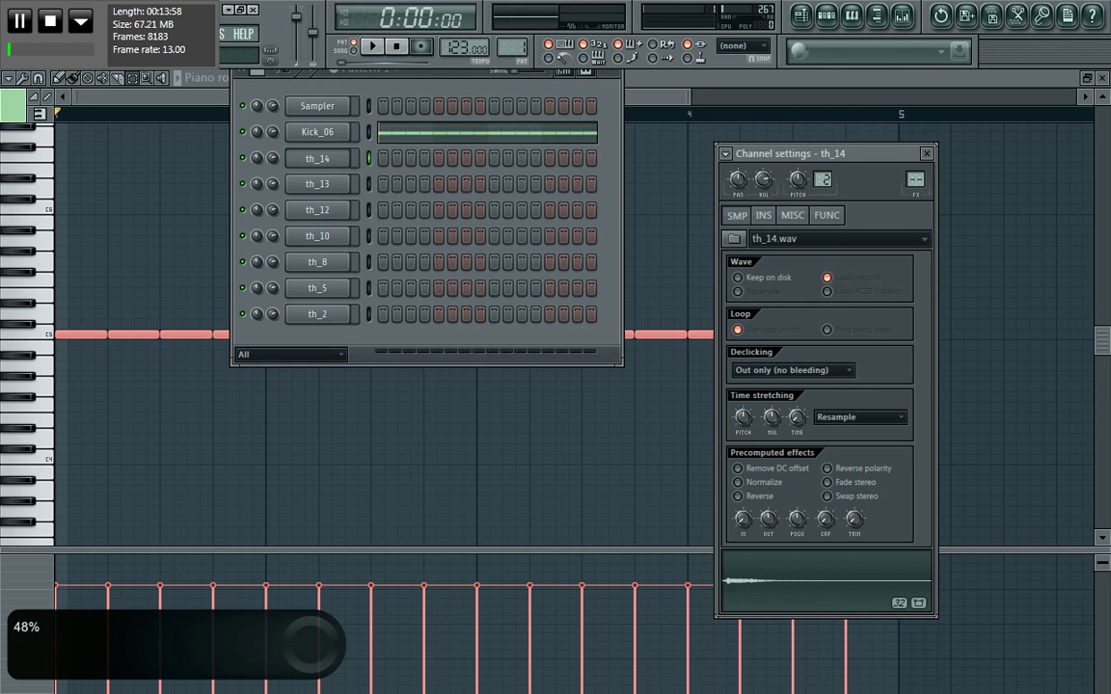
left_click(786, 606)
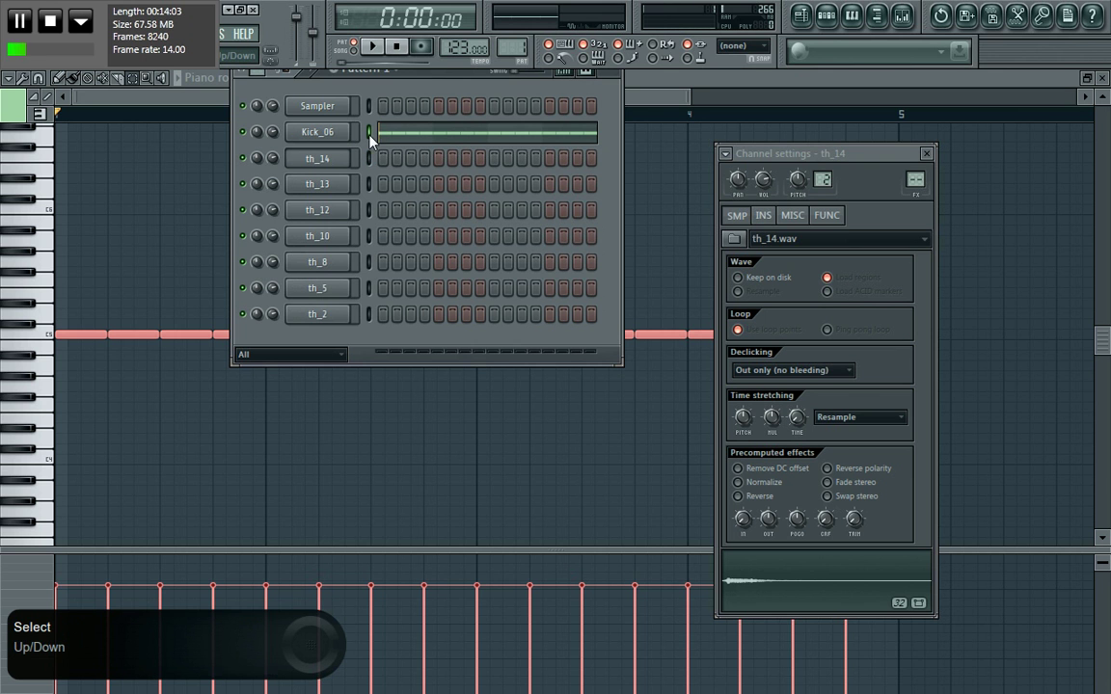
- Paste the kick notes into the th_14 piano roll, trim them all to half-beat offbeat notes and play the pattern
left_click(390, 162)
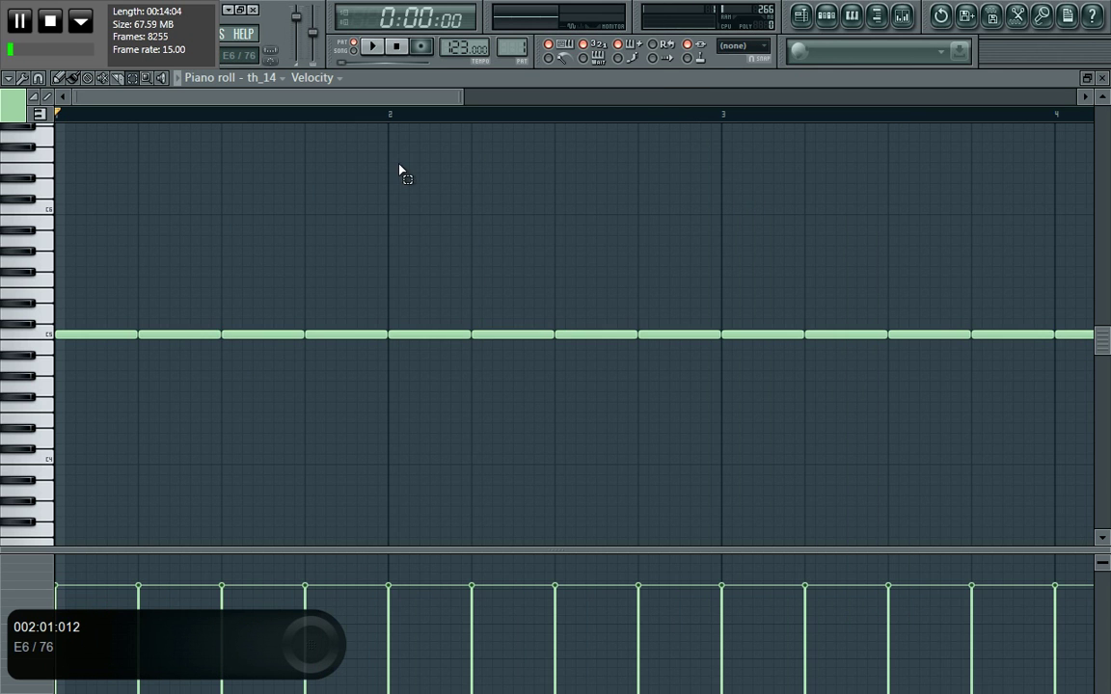
left_click_drag(464, 99, 980, 208)
left_click_drag(615, 390, 97, 245)
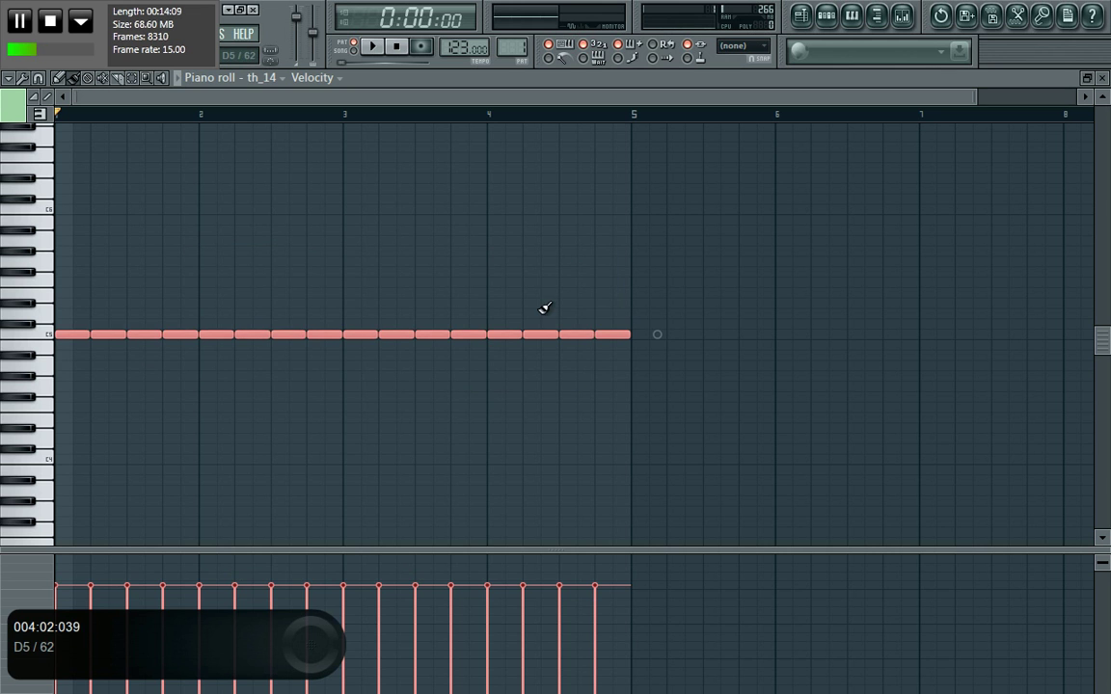
mouse_move(625, 333)
left_mouse_down()
mouse_move(603, 334)
mouse_move(617, 337)
left_mouse_up()
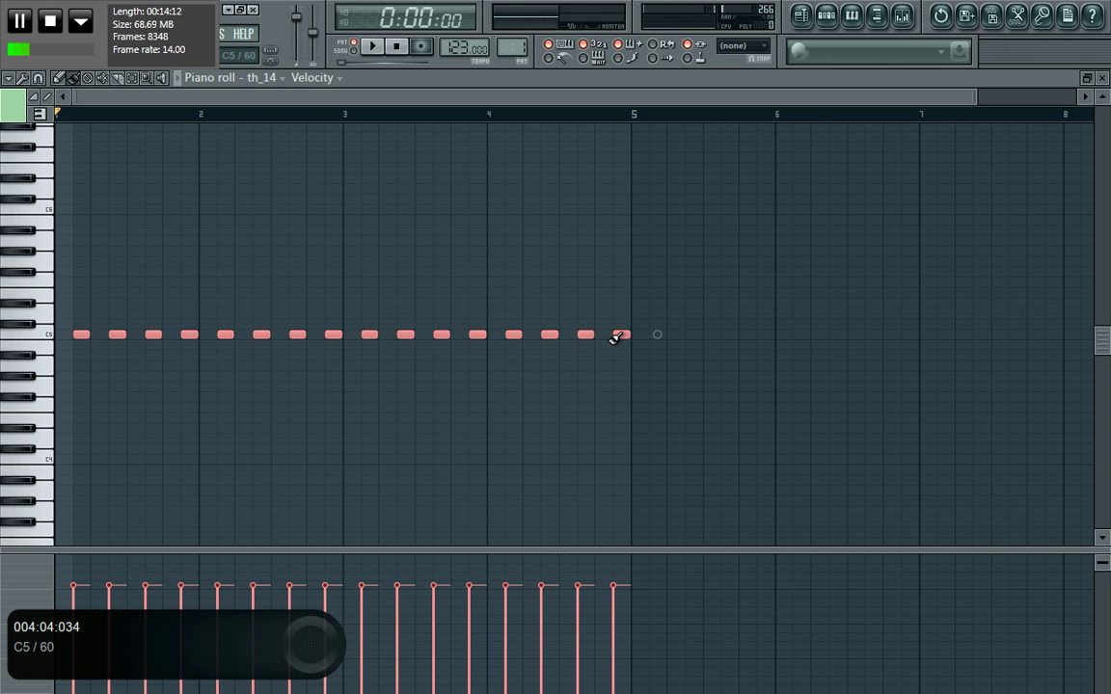
key("space")
key("space")
- Normalize the th_13 sample in its channel settings and shorten its tail with a fade-out
left_click(826, 14)
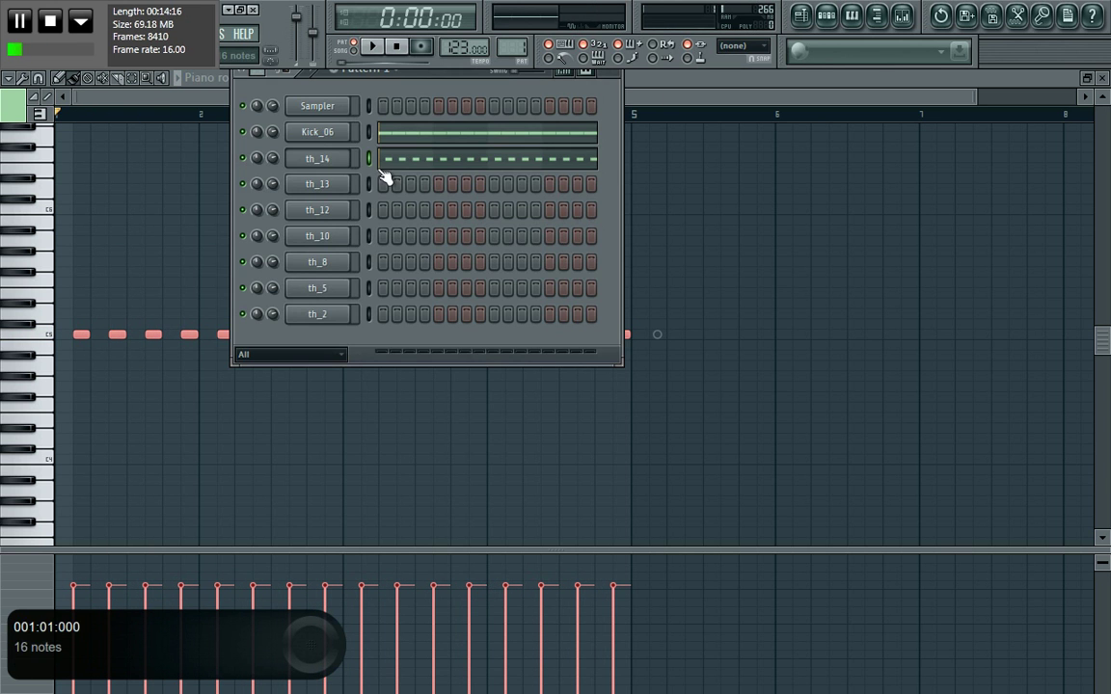
left_click(317, 133)
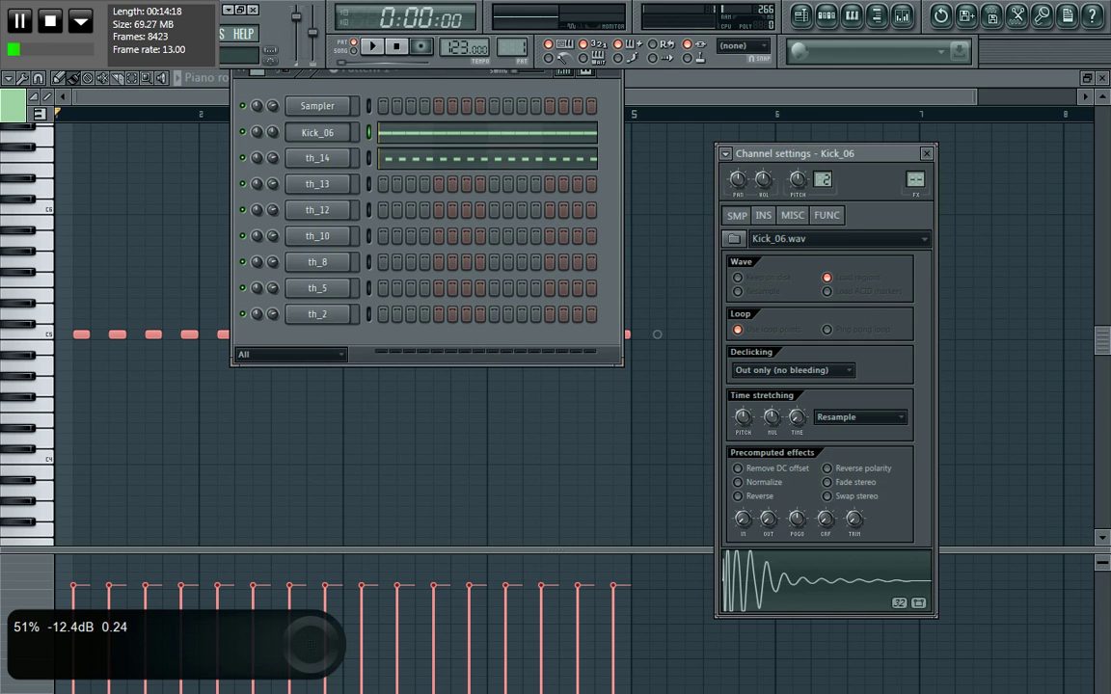
left_click(324, 188)
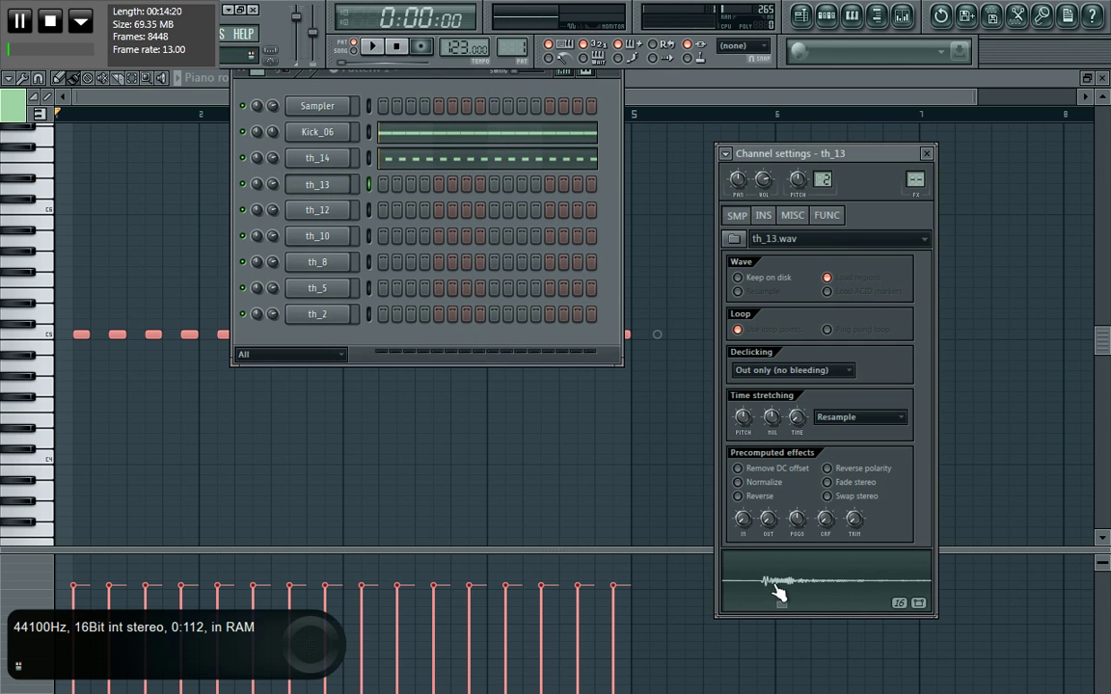
left_click(737, 482)
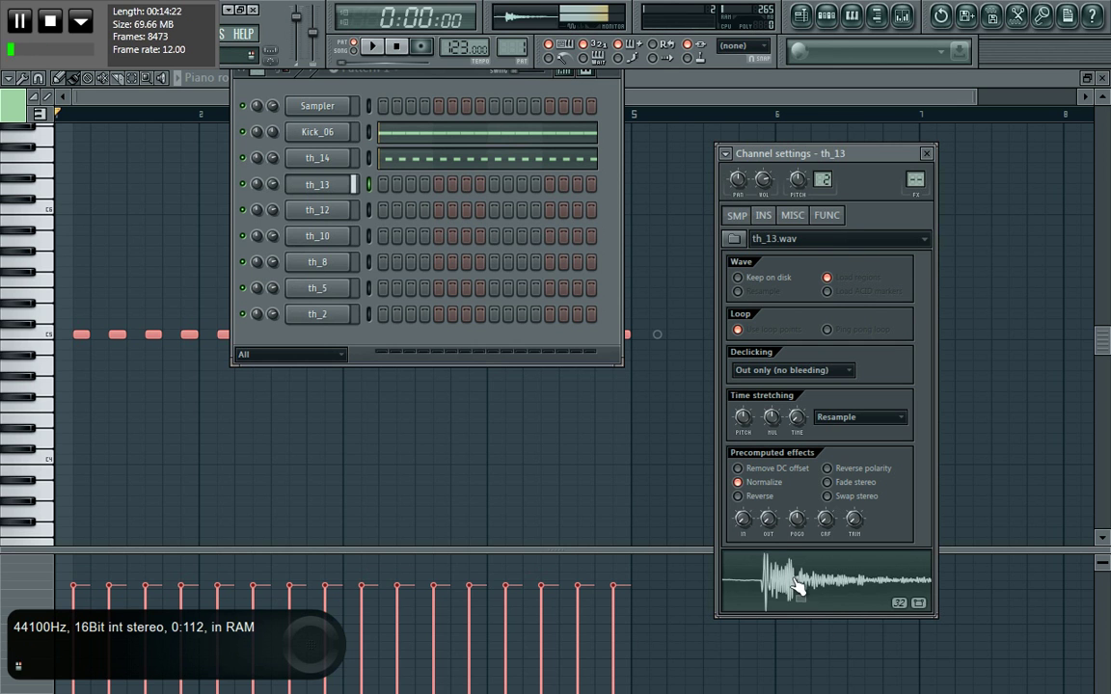
left_click_drag(743, 519, 742, 471)
left_click_drag(742, 519, 768, 492)
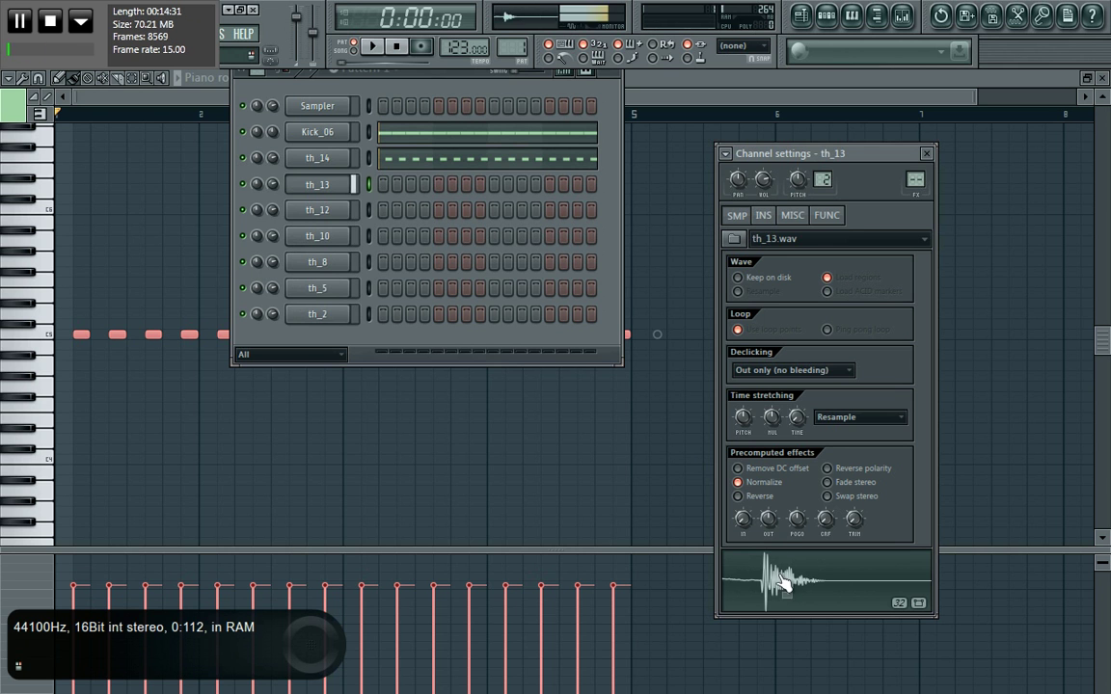
- Open th_13 in Edison, load only the part from the hit onward back into its channel, and play the pattern
right_click(781, 557)
left_click(803, 598)
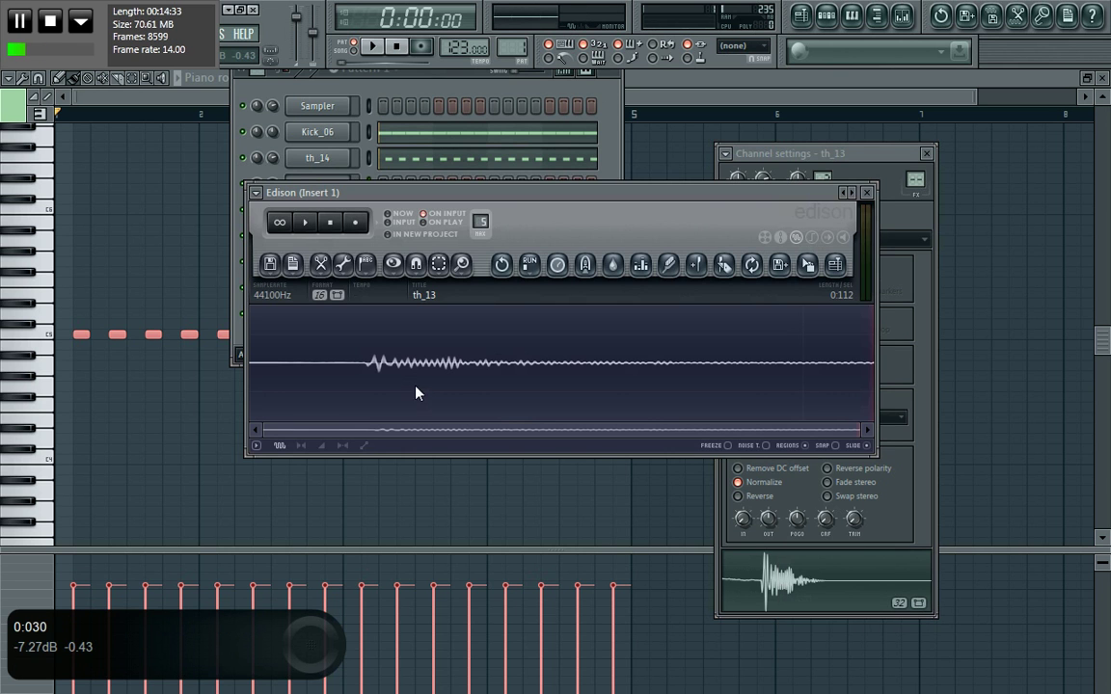
left_click_drag(367, 368, 868, 352)
left_click_drag(808, 264, 823, 587)
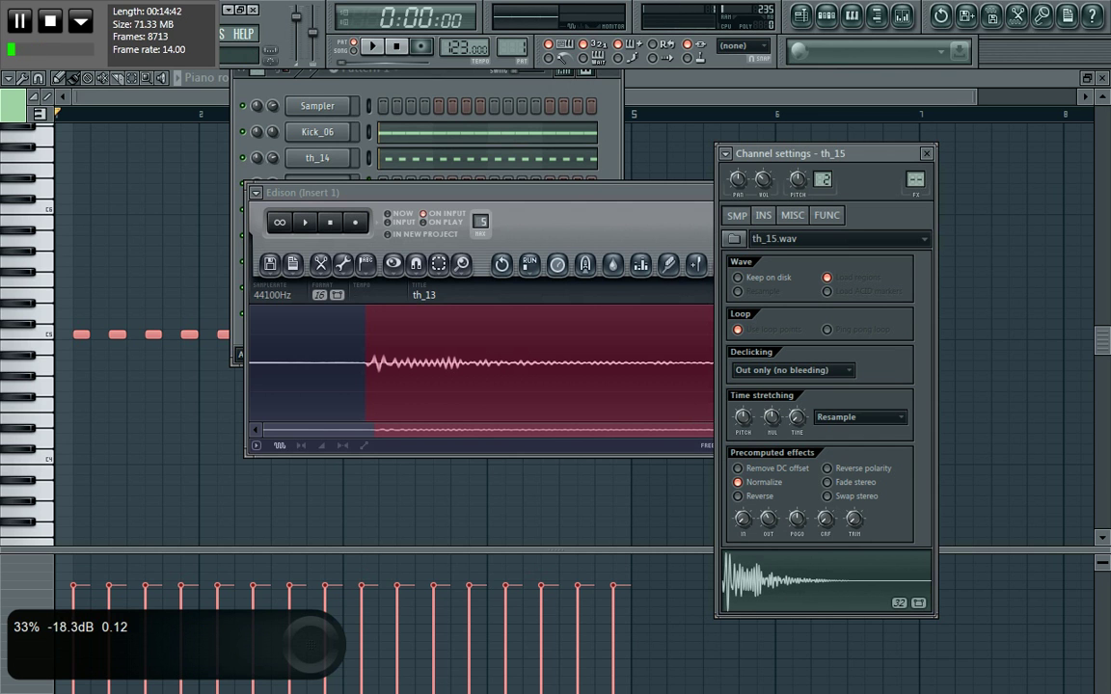
left_click(609, 159)
key("space")
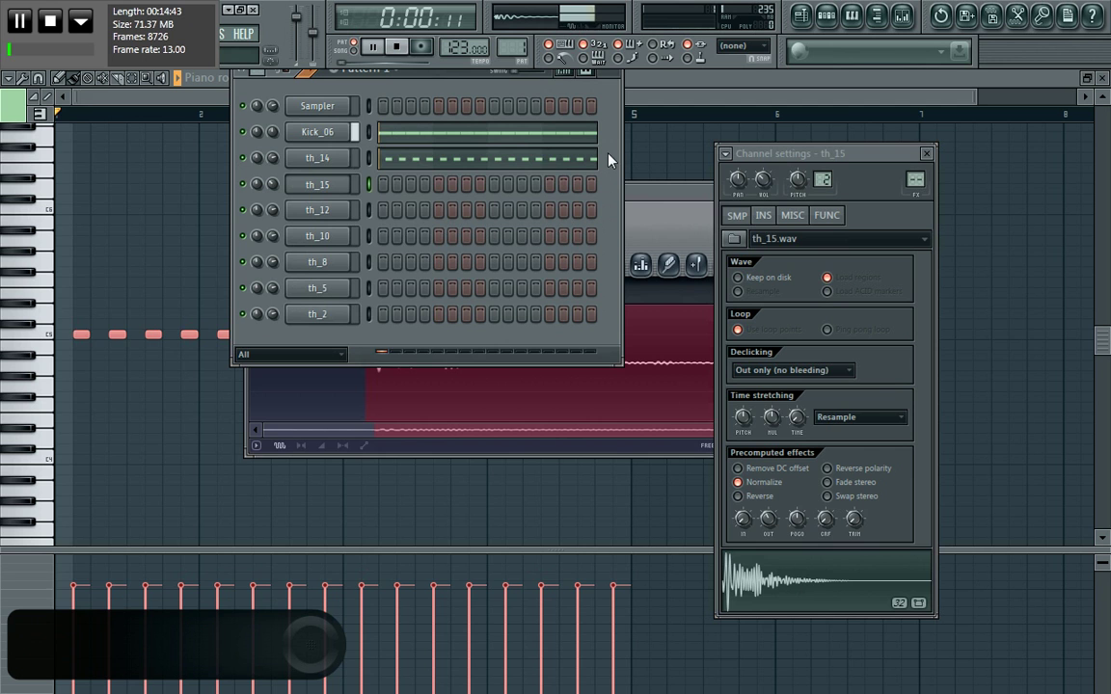
- Draw eight half-beat C5 notes in the th_15 piano roll, on beats 2 and 4 of bars 1 to 4
right_click(338, 185)
left_click(376, 185)
key("space")
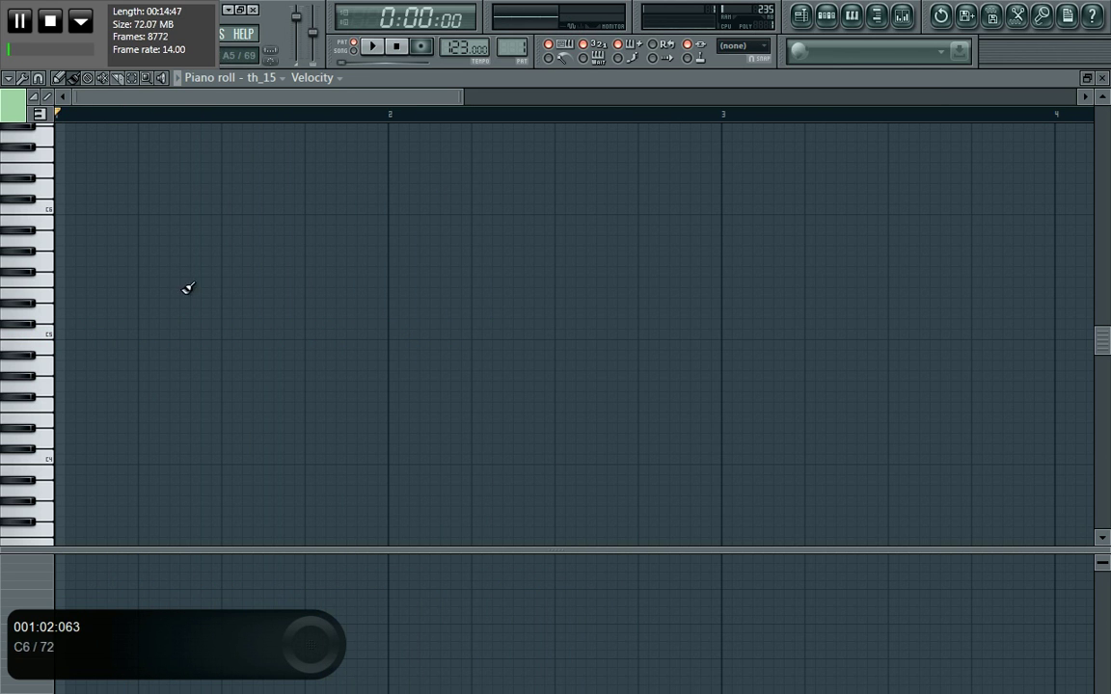
left_click(142, 337)
left_click(310, 336)
left_click(477, 334)
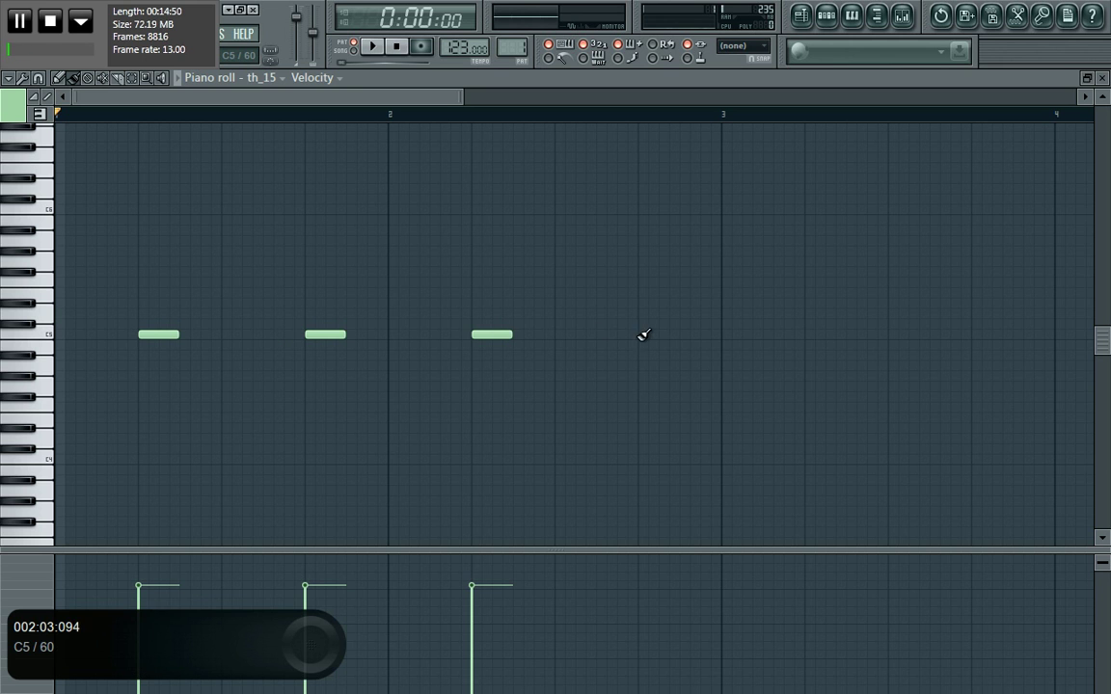
left_click(641, 334)
key("space")
left_click(811, 334)
left_click(972, 335)
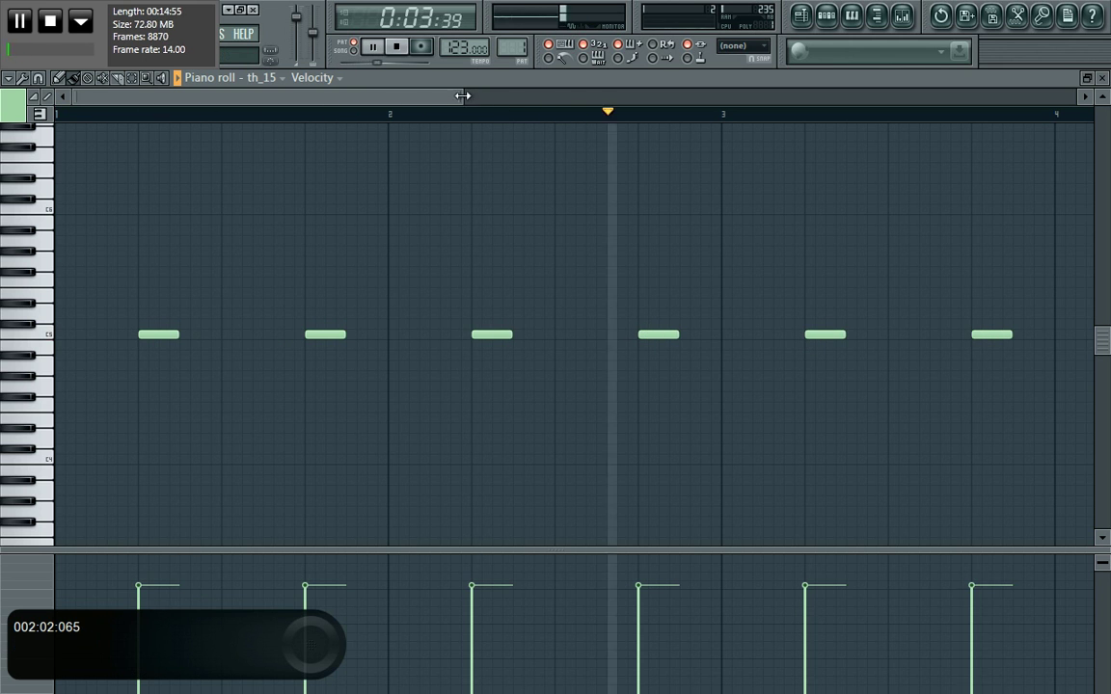
left_click_drag(471, 99, 731, 99)
left_click(702, 334)
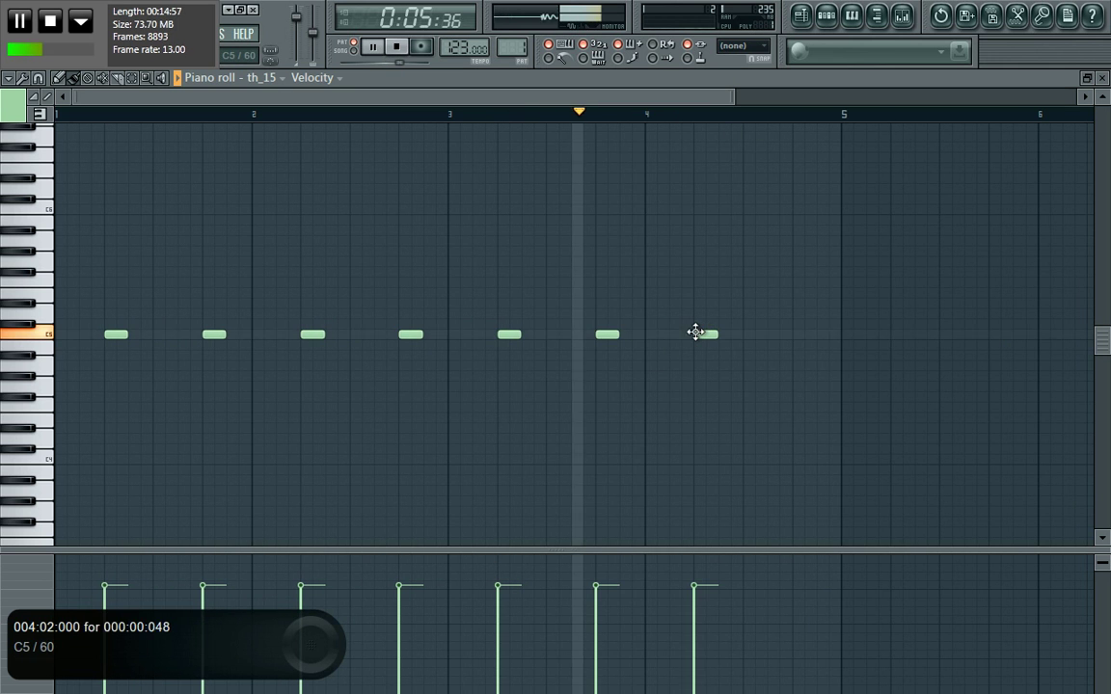
left_click(796, 334)
key("space")
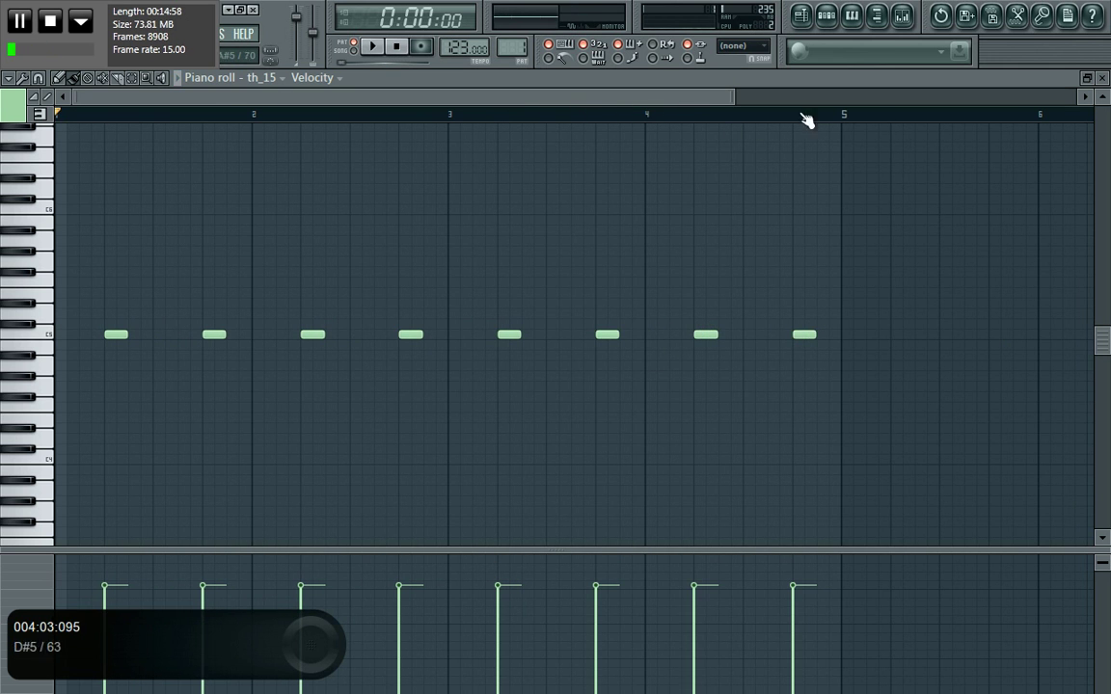
- Draw eight half-beat C5 notes in the th_12 piano roll, on beats 1 and 3 of bars 1 to 4, and play the pattern
left_click(835, 21)
left_click(314, 223)
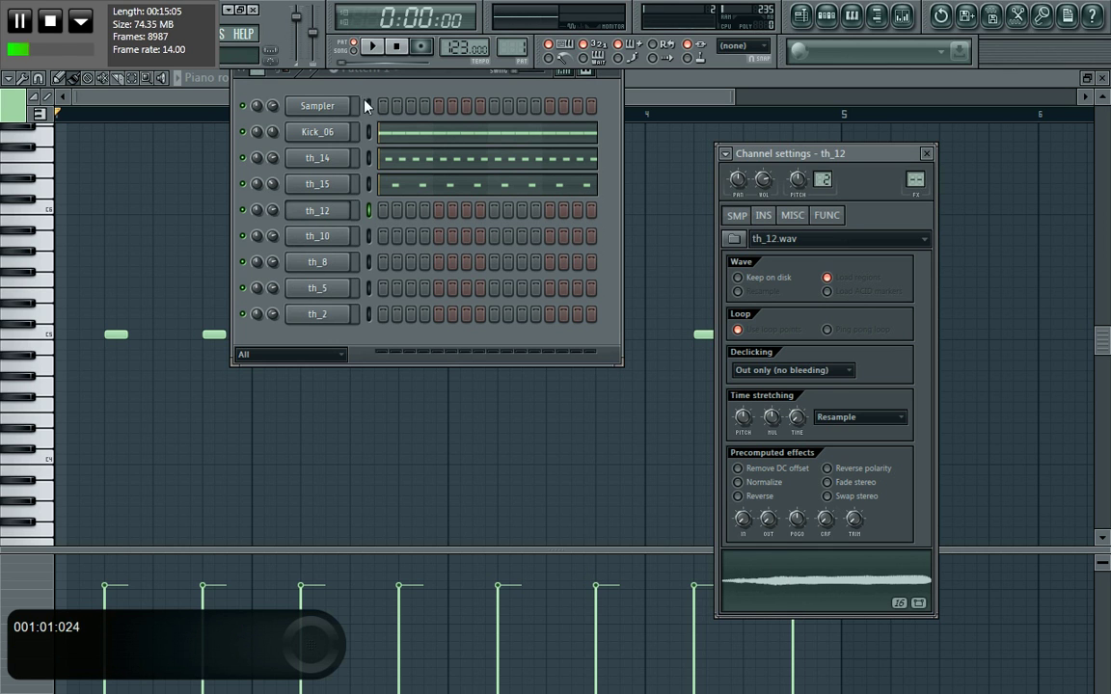
left_click(191, 102)
left_click(258, 77)
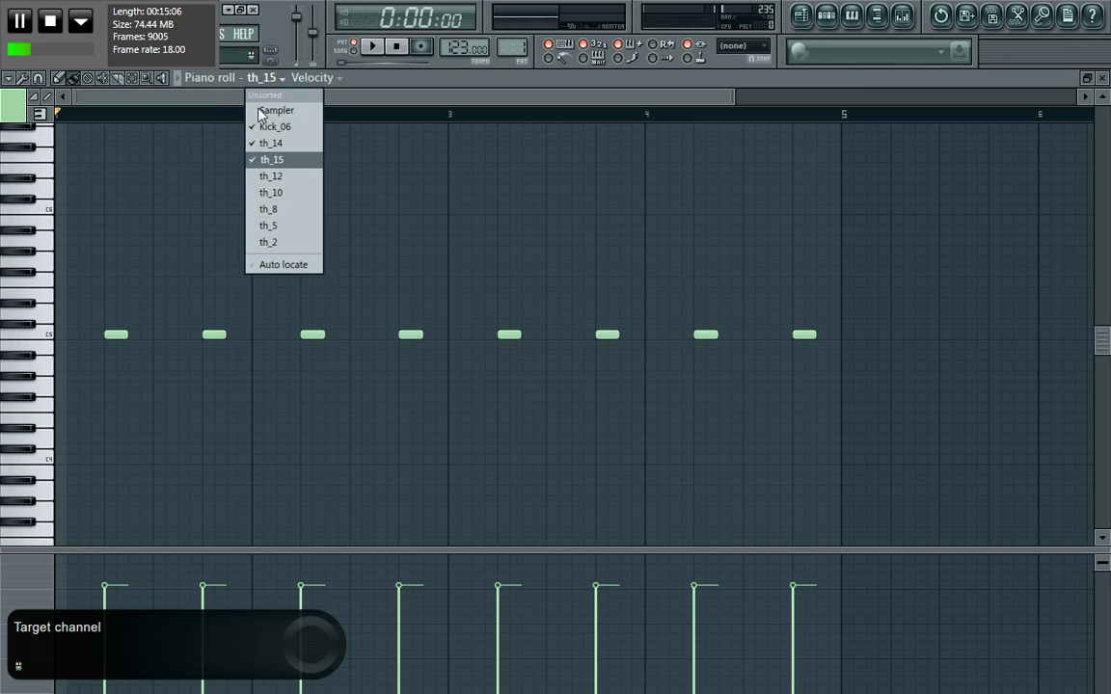
left_click(269, 176)
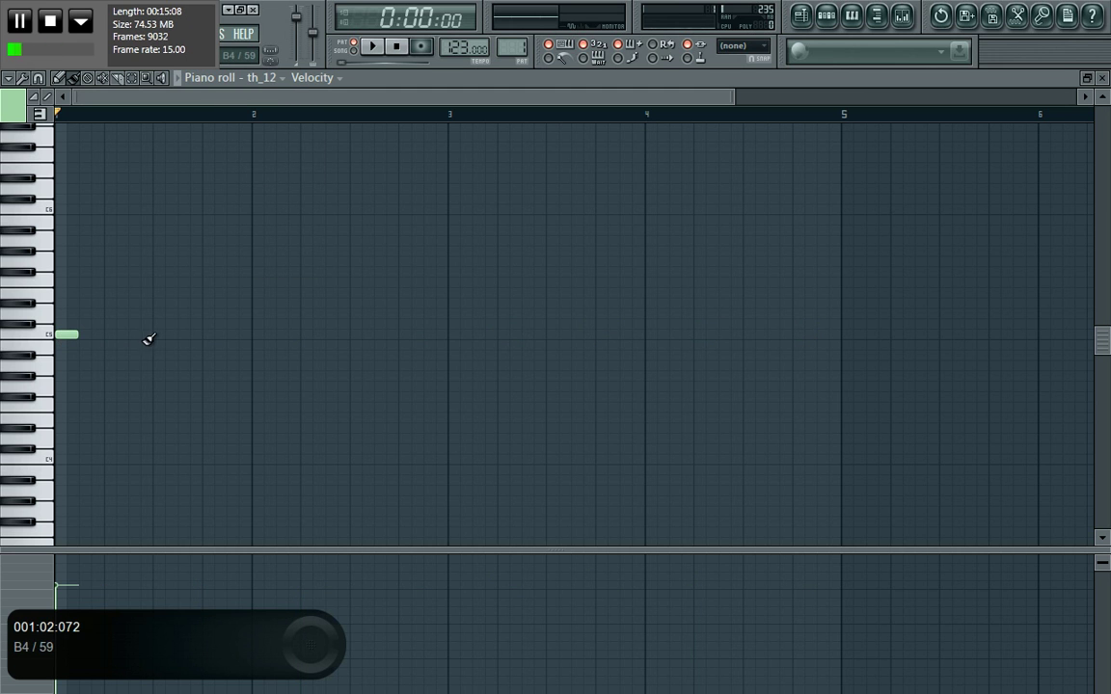
left_click(260, 336)
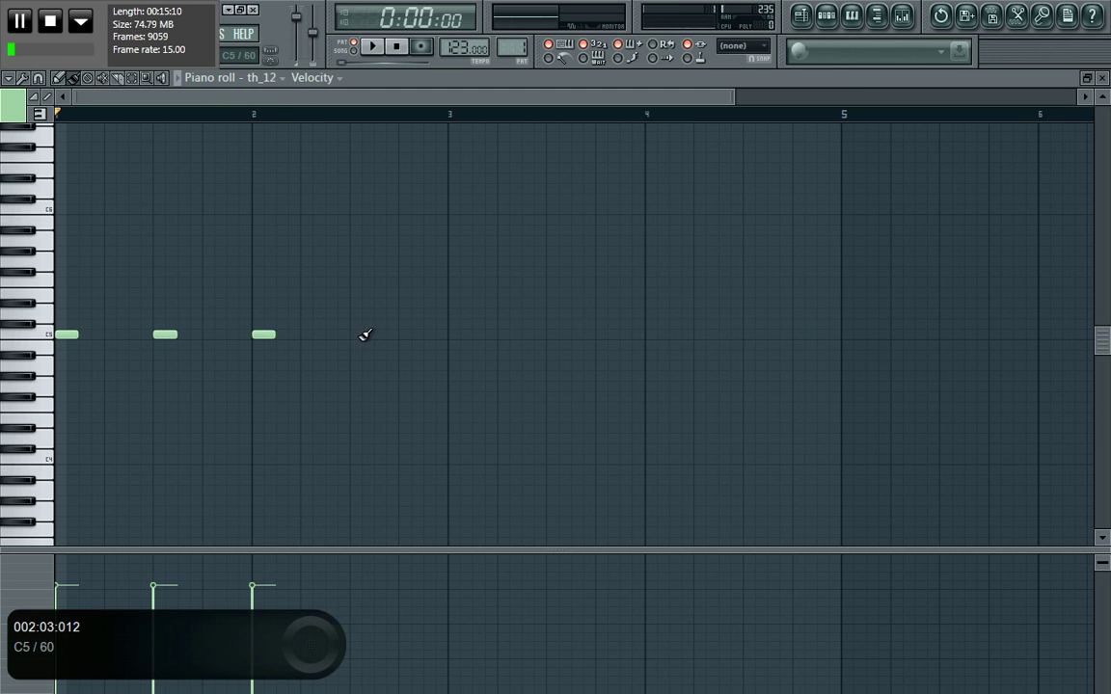
left_click(360, 335)
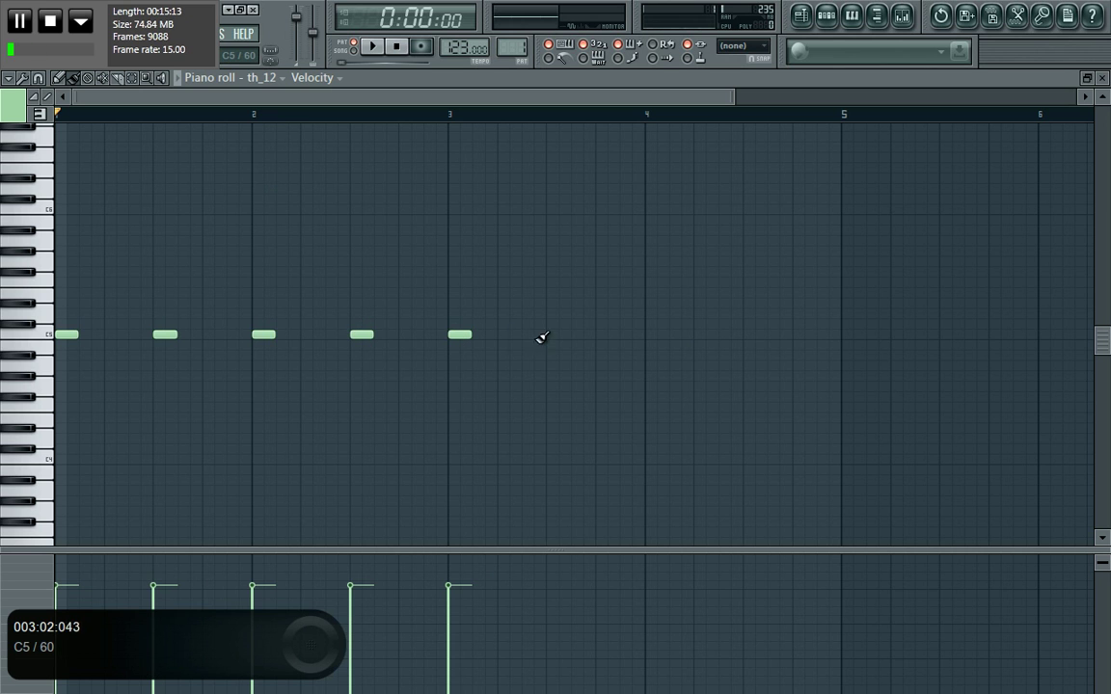
left_click(649, 334)
key("space")
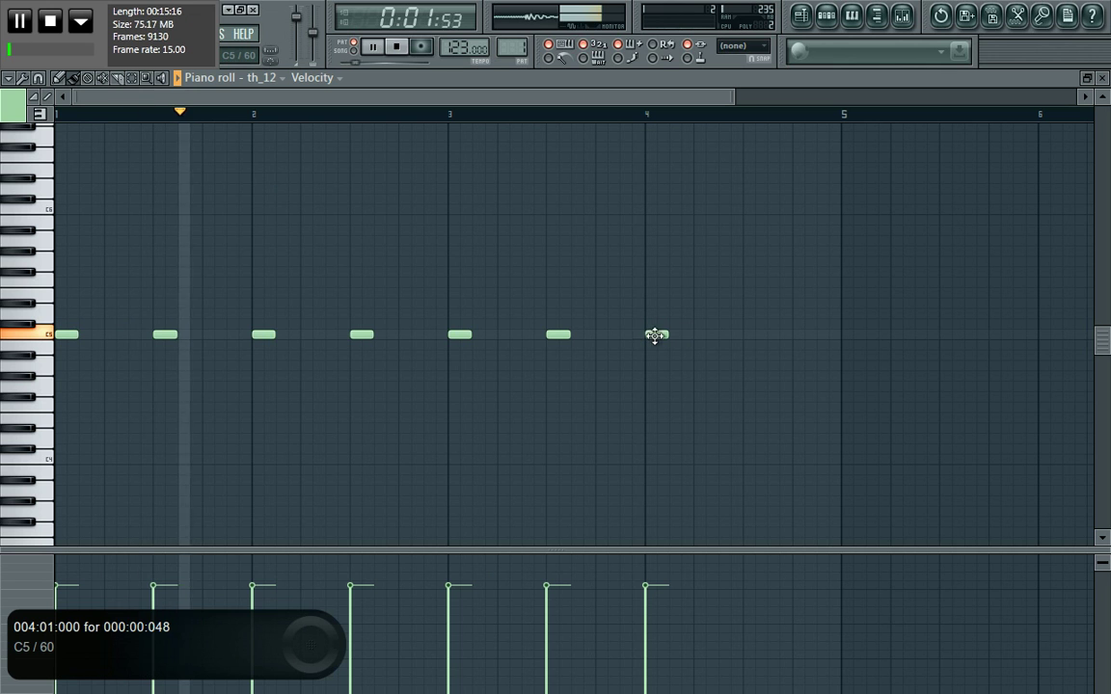
left_click(754, 334)
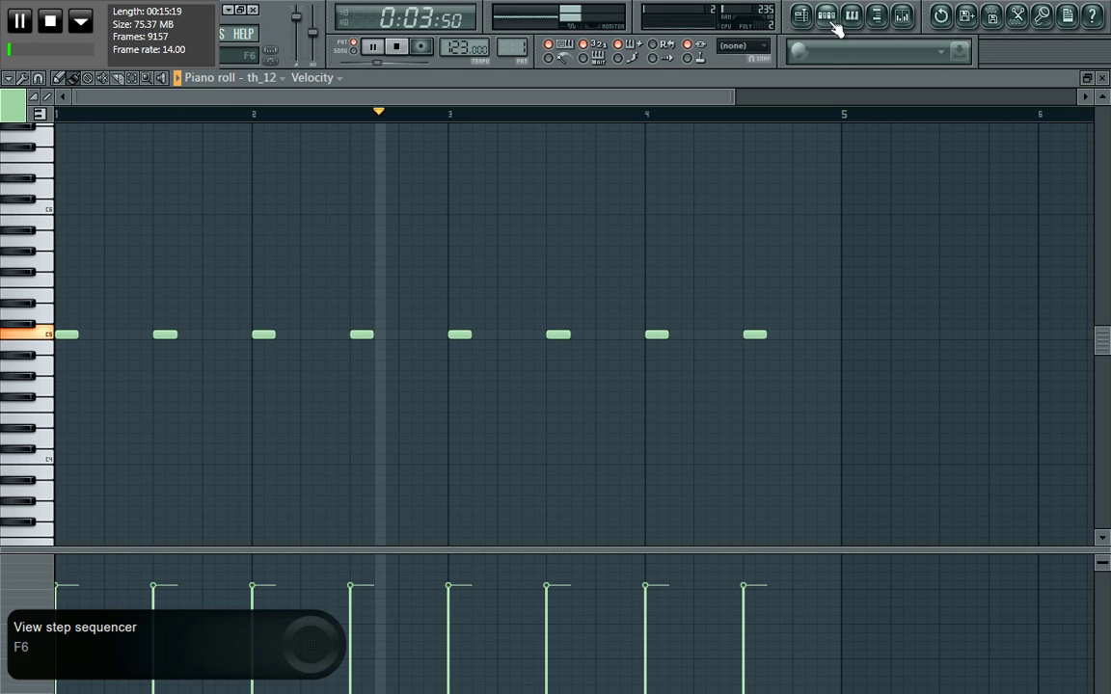
- Lower the th_12 channel volume in its channel settings
left_click(826, 15)
left_click(335, 211)
left_click_drag(762, 179, 763, 199)
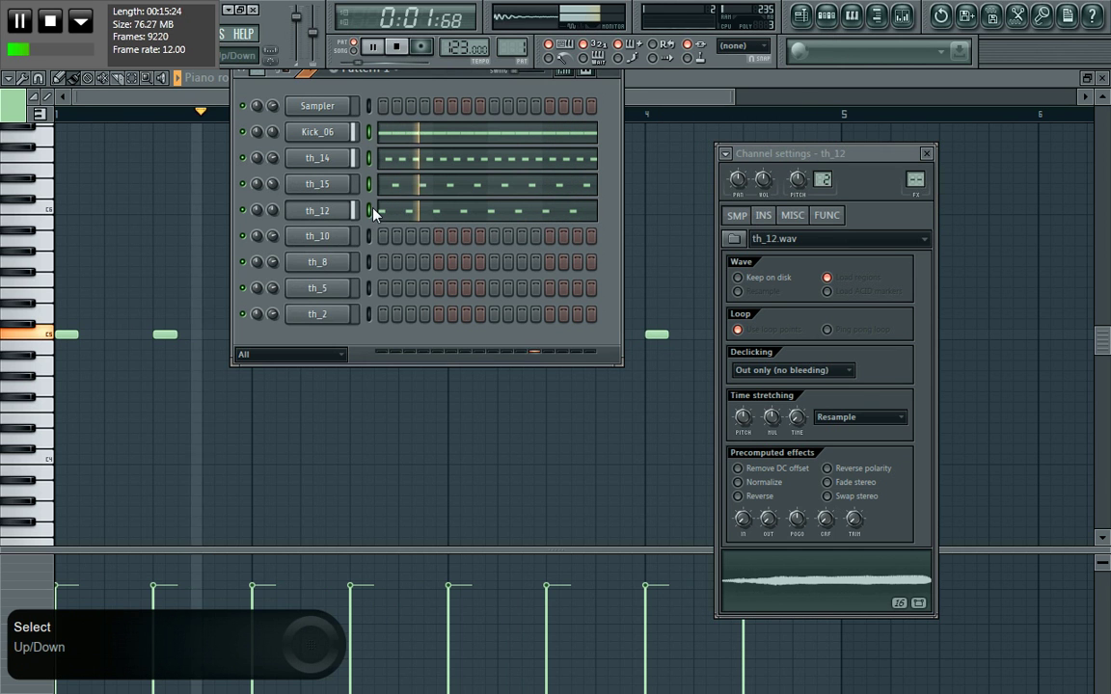
- Link the selected Kick_06, th_14, th_15 and th_12 channels to consecutive mixer tracks starting from Insert 1, and select the th_12 track
left_click(829, 17)
left_click_drag(154, 266, 228, 272)
right_click(63, 378)
mouse_move(154, 346)
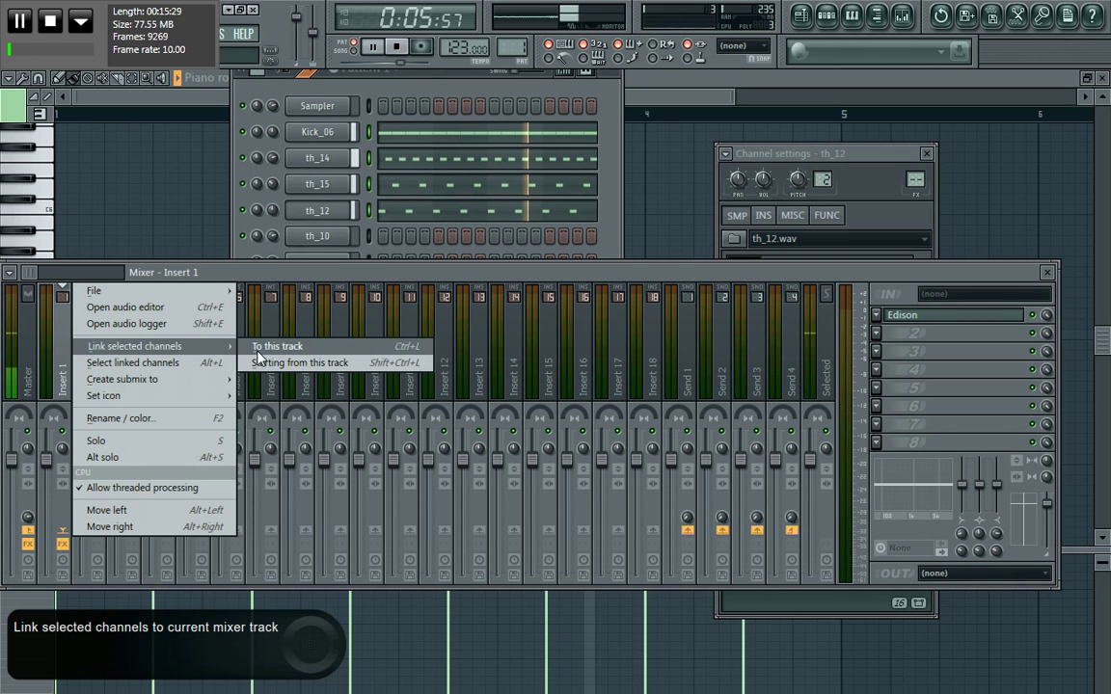
left_click(274, 364)
left_click(169, 385)
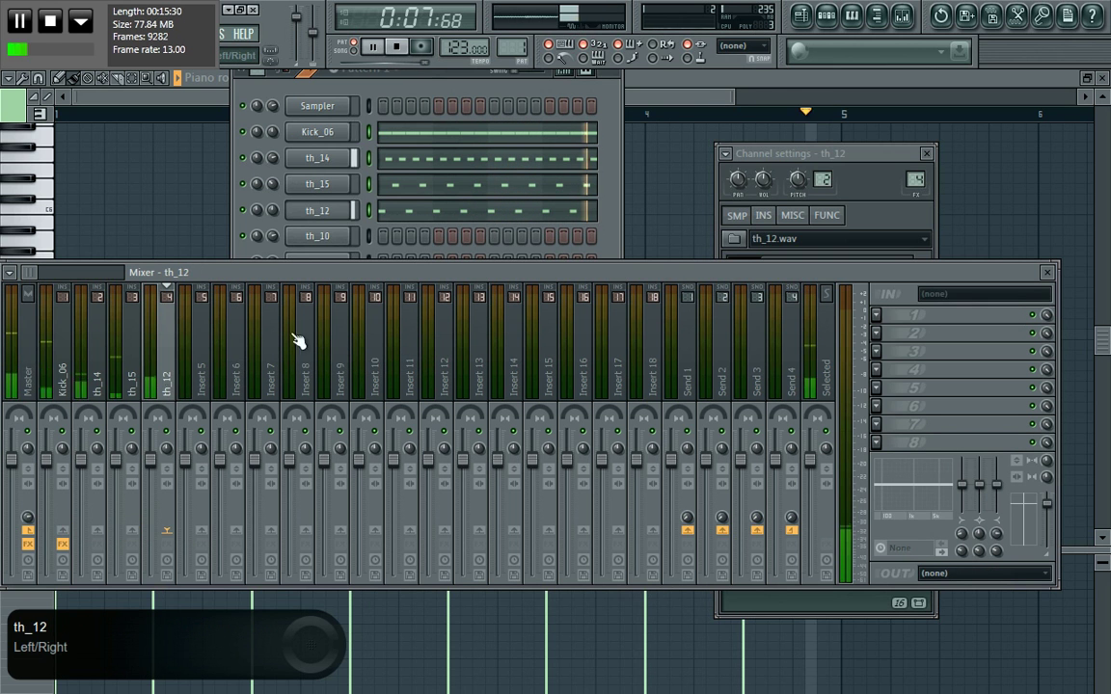
- Add Fruity Parametric EQ 2 to the th_12 mixer track, cutting bands 1, 6 and 7 fully and boosting bands 2, 3 and 5
left_click(879, 318)
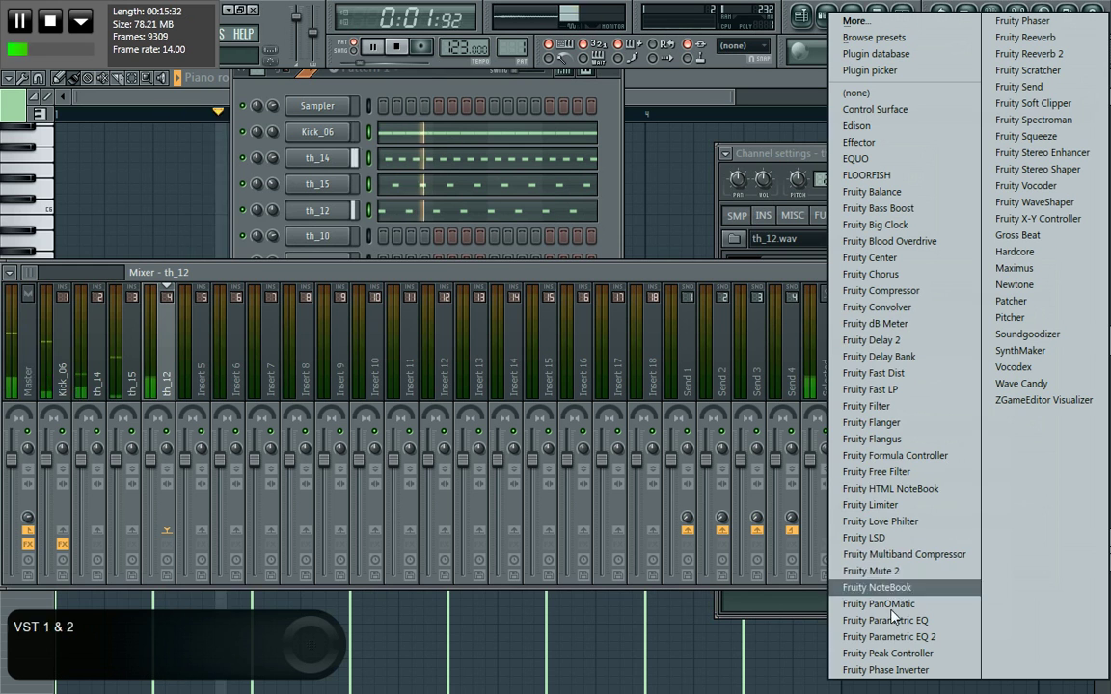
left_click(808, 577)
left_click_drag(90, 327, 106, 415)
left_click_drag(289, 330, 294, 405)
left_click_drag(328, 330, 328, 407)
left_click_drag(250, 330, 274, 295)
left_click_drag(136, 330, 138, 304)
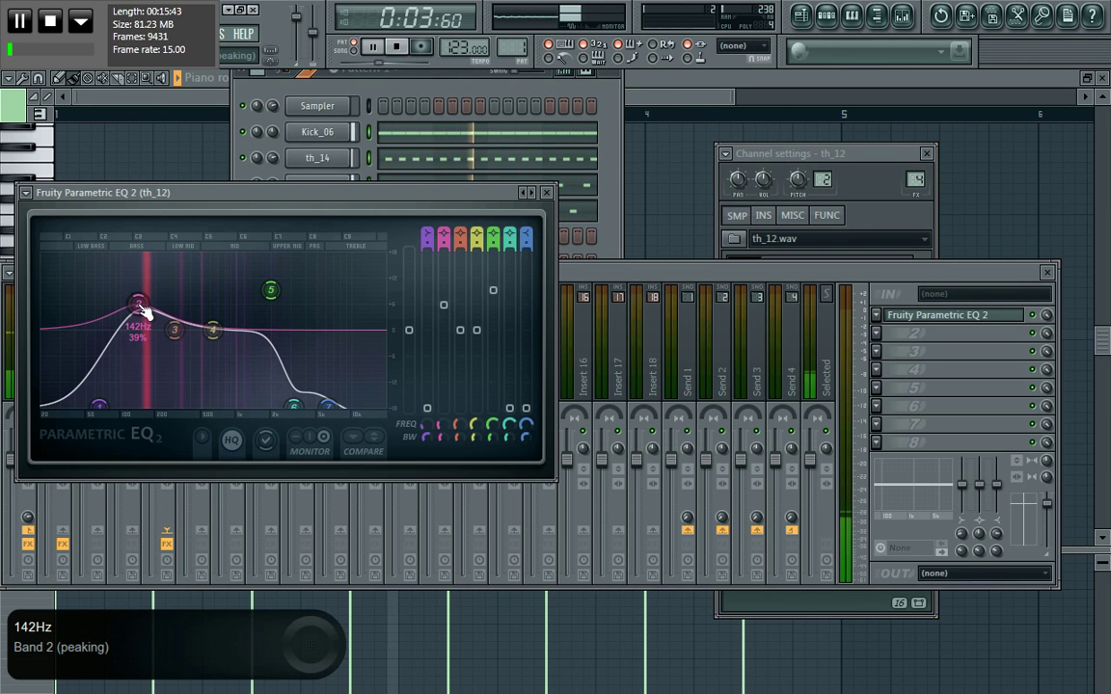
left_click_drag(174, 330, 183, 320)
- Add Gross Beat to the th_12 mixer track with the Tremelo Slw volume preset and set its curve tension to 6 steps
left_click(876, 332)
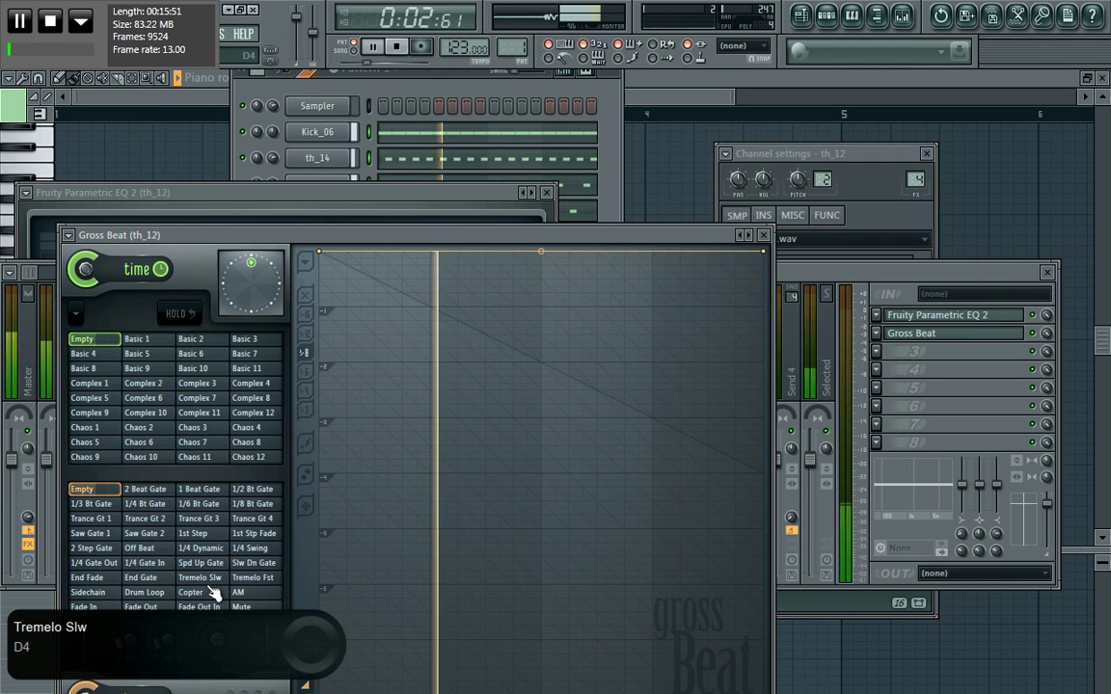
left_click(208, 582)
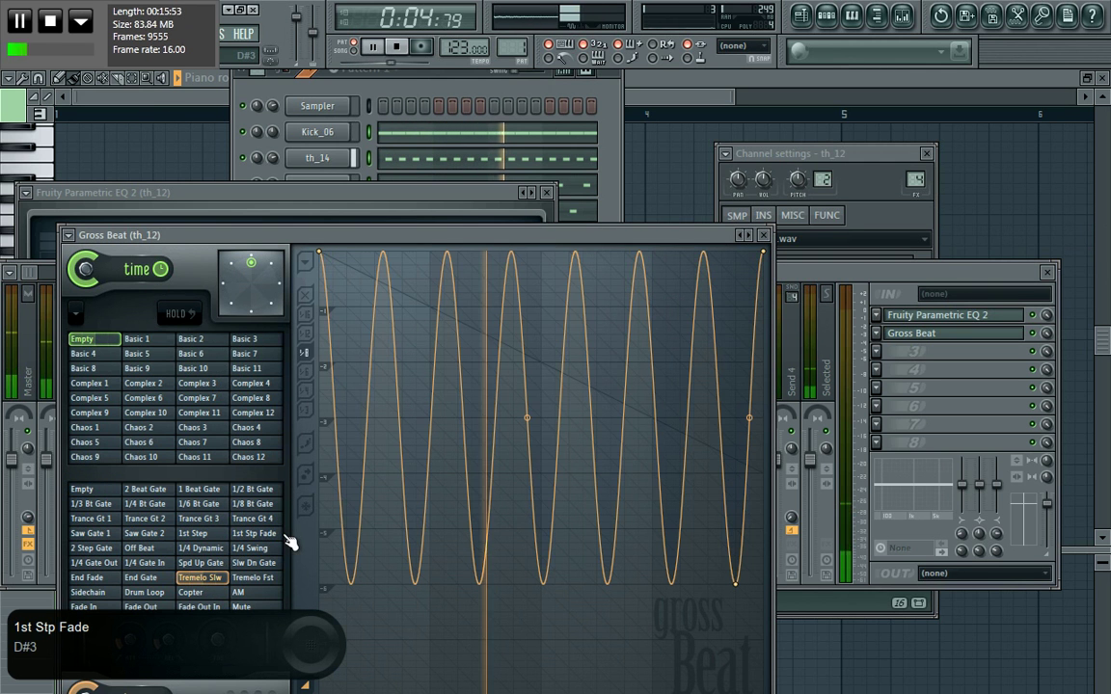
left_click_drag(511, 232, 511, 202)
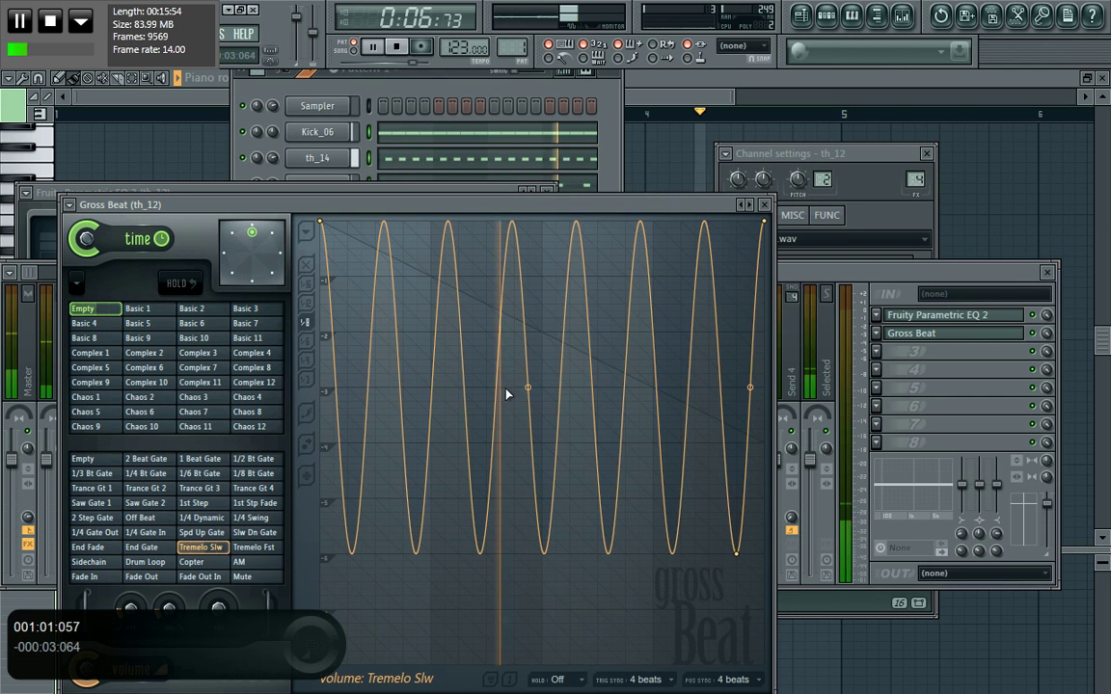
mouse_move(527, 388)
left_mouse_down()
mouse_move(527, 356)
mouse_move(528, 384)
left_mouse_up()
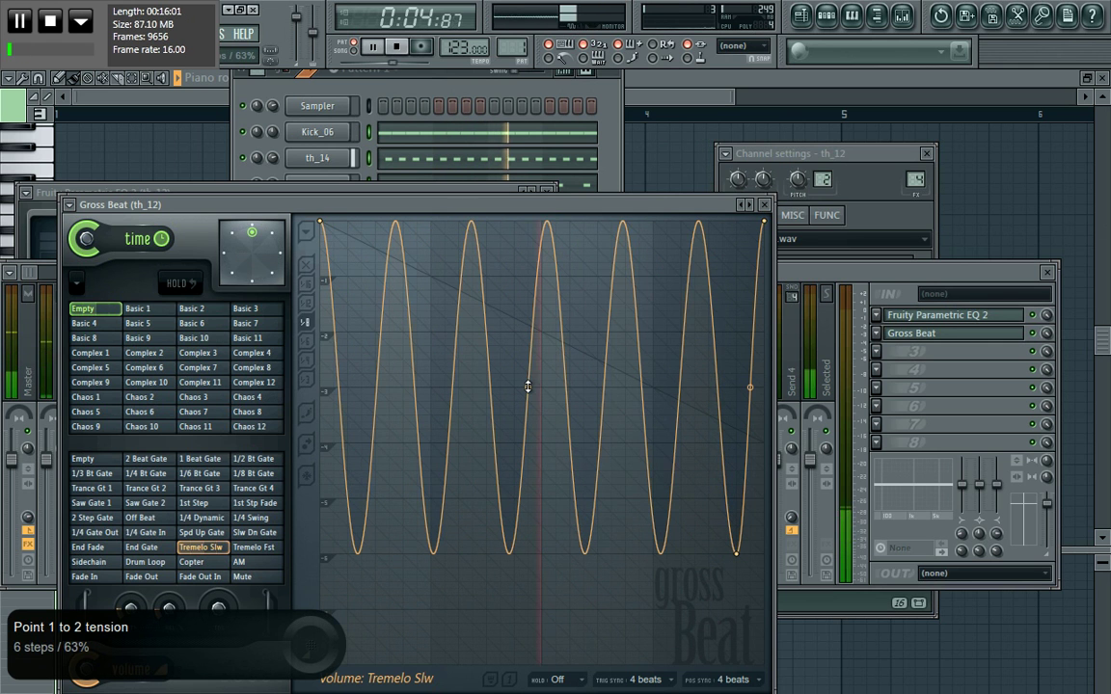
- Set the th_12 channel volume to 64% and the th_14 channel volume to 55%, restarting playback to hear the balance
left_click(772, 185)
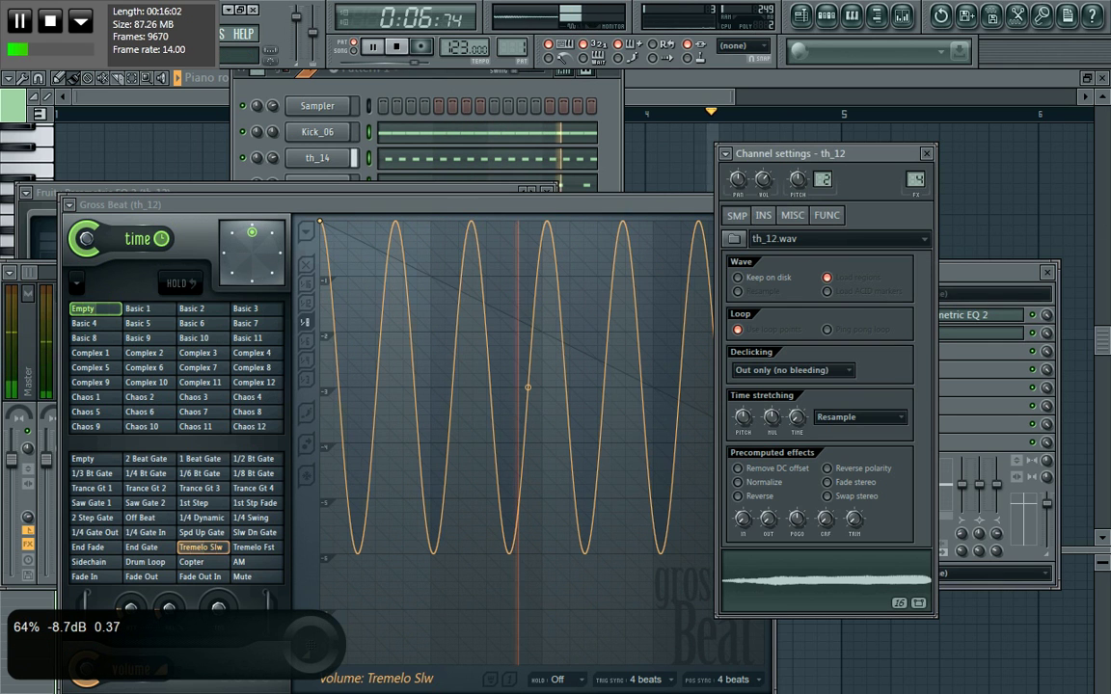
left_click(615, 180)
key("space")
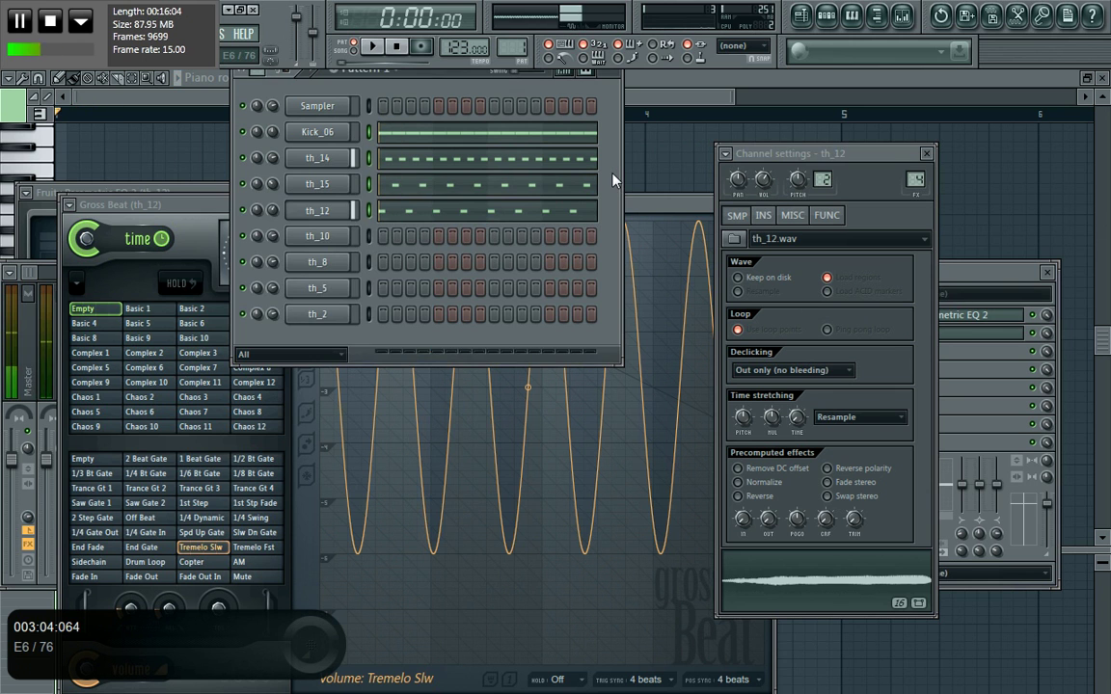
left_click(367, 236)
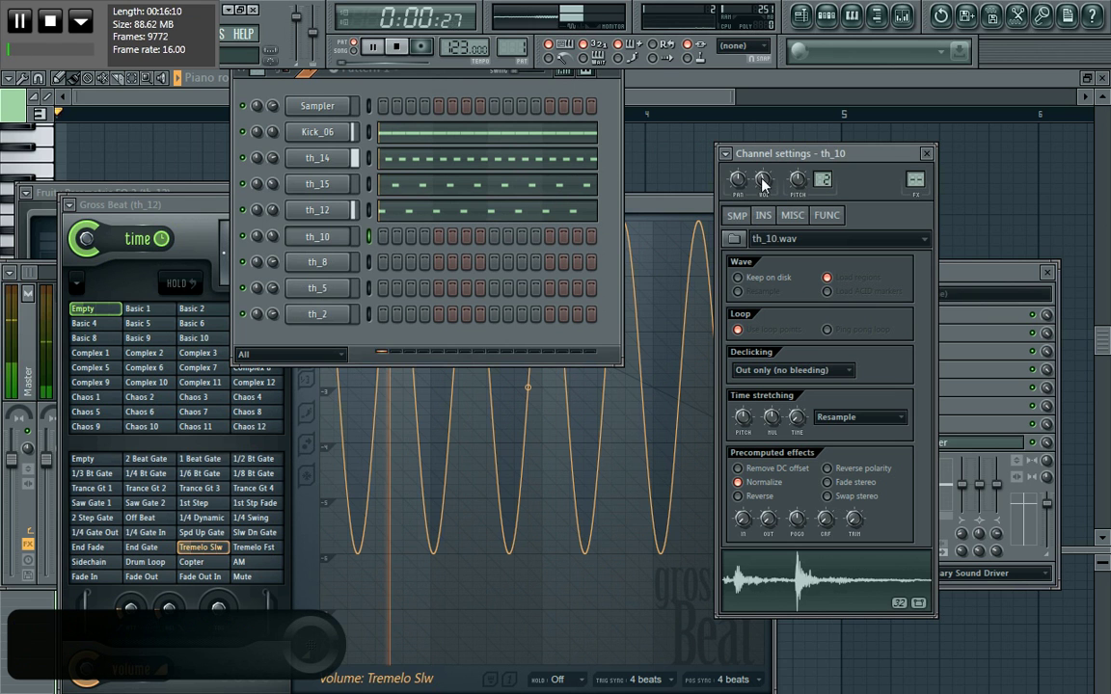
left_click(367, 184)
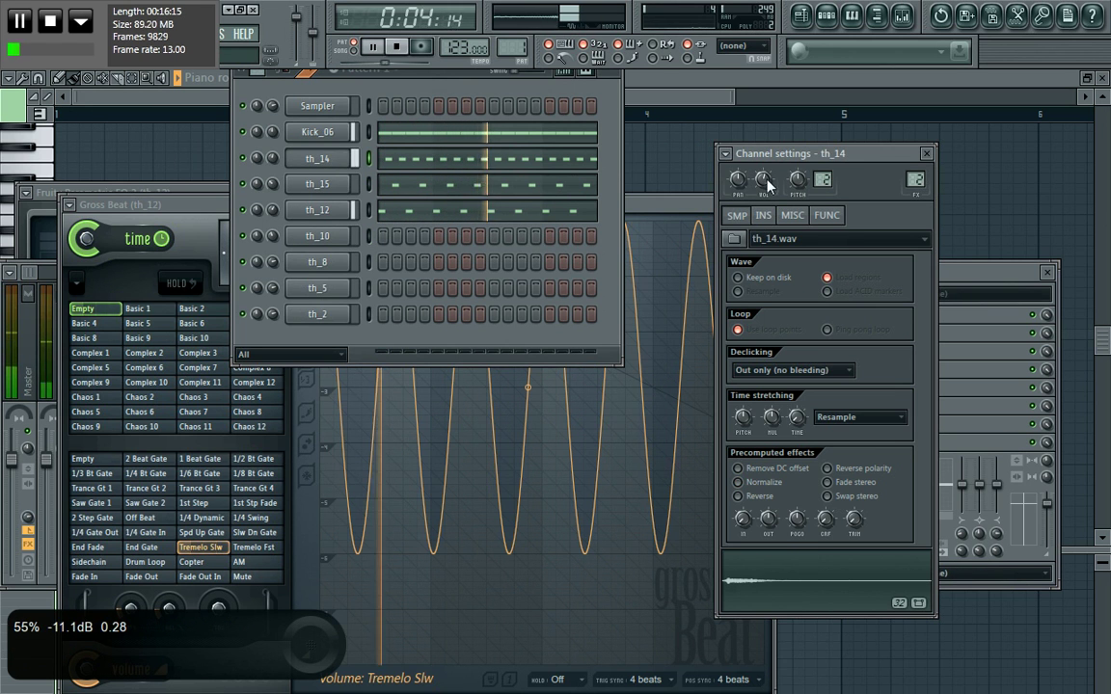
- Add Fruity Parametric EQ 2 to the th_14 mixer track, cutting bands 1 to 3 and boosting bands 6 and 7
left_click(949, 262)
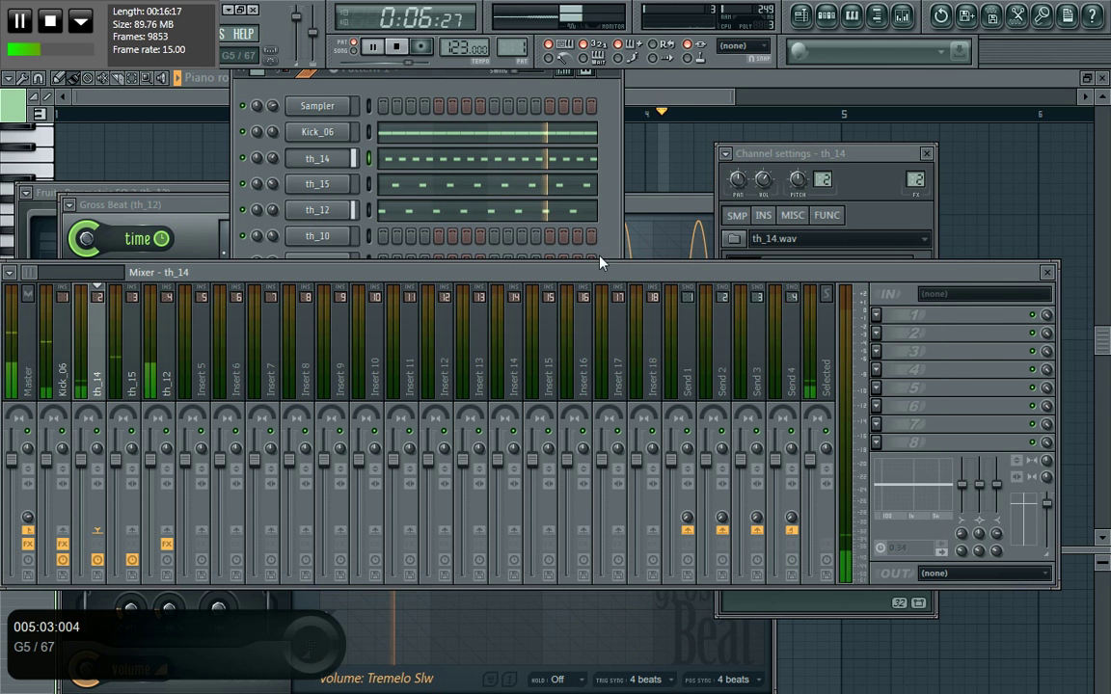
left_click(881, 333)
left_click(903, 640)
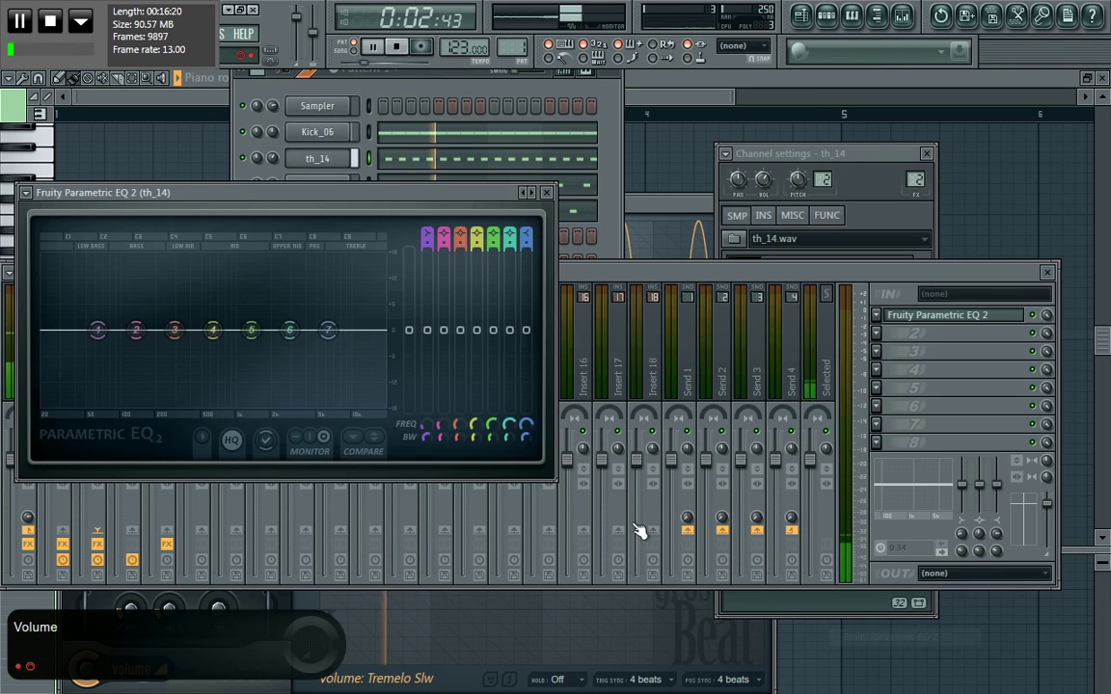
left_click_drag(98, 329, 90, 401)
left_click_drag(136, 329, 118, 410)
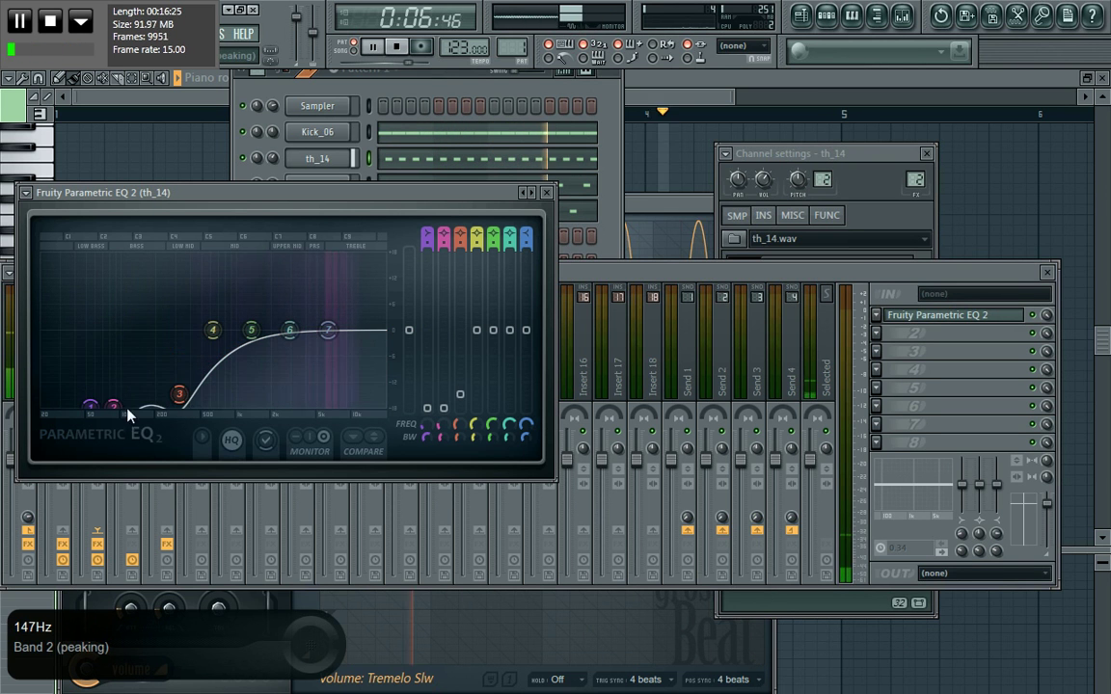
left_click_drag(115, 405, 158, 406)
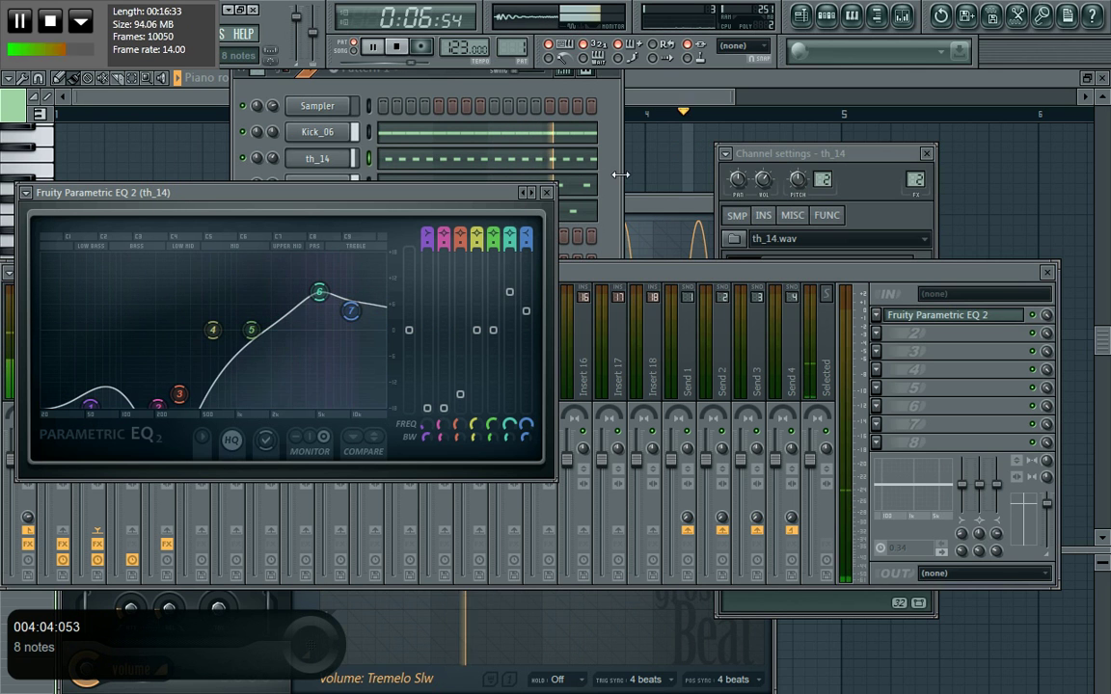
- Draw half-beat C5 notes in the th_10 piano roll for bars 1 and 2, on beat 1, beat 2 and the last quarter of beat 2
left_click(615, 208)
left_click(323, 241)
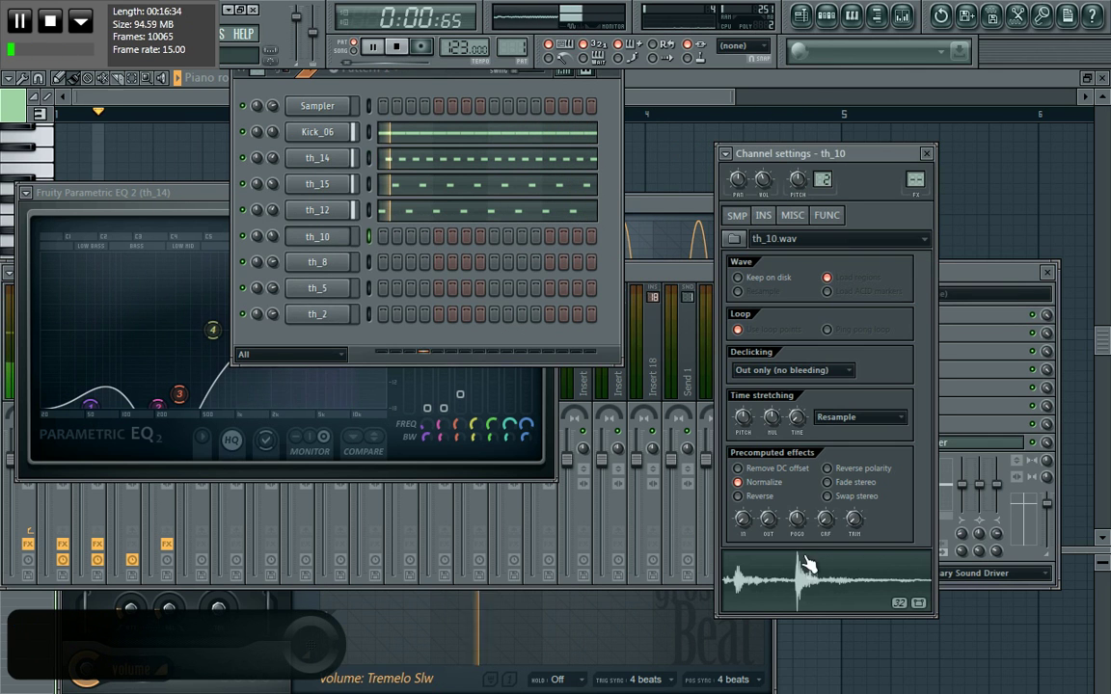
right_click(338, 238)
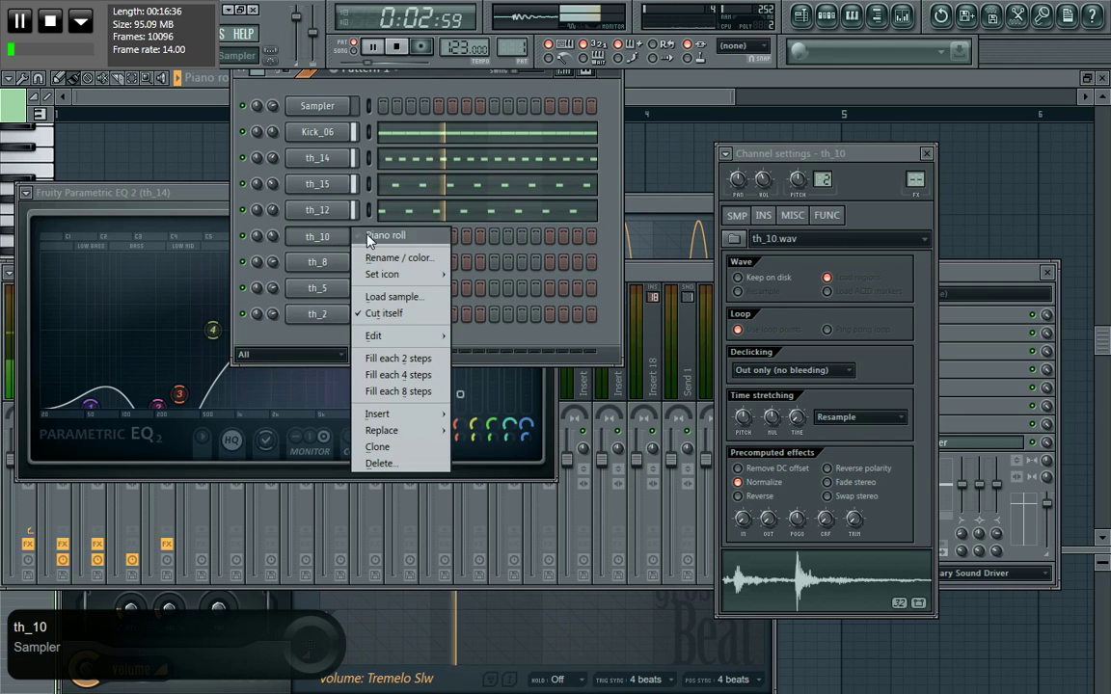
left_click(381, 239)
left_click_drag(462, 96, 912, 170)
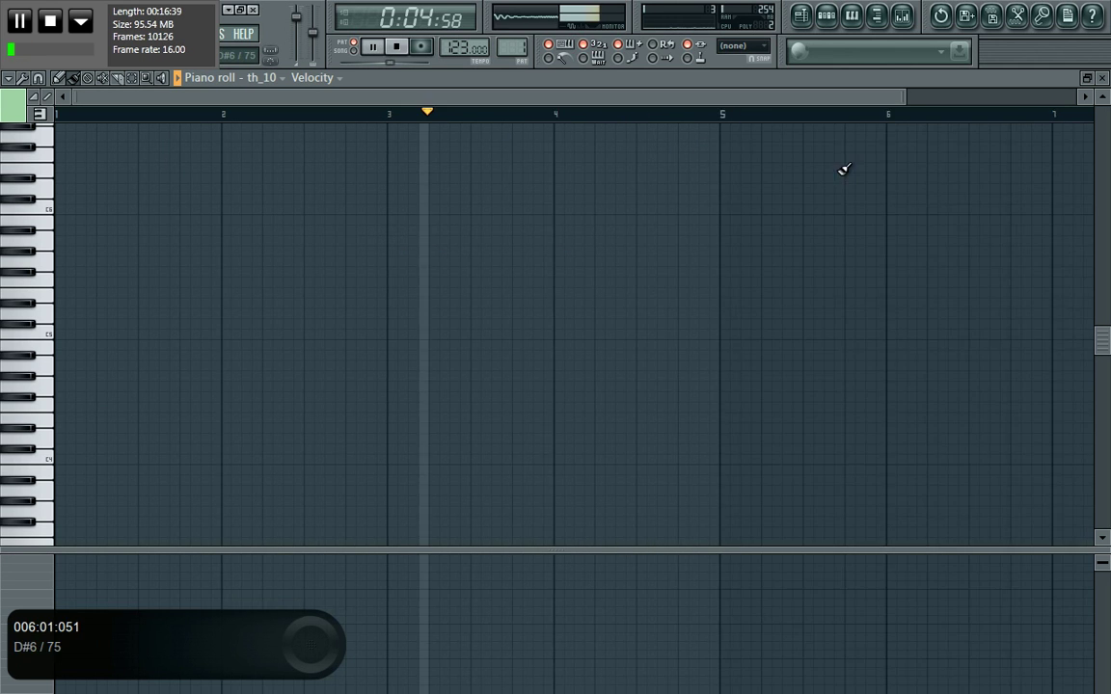
left_click(66, 334)
left_click(100, 334)
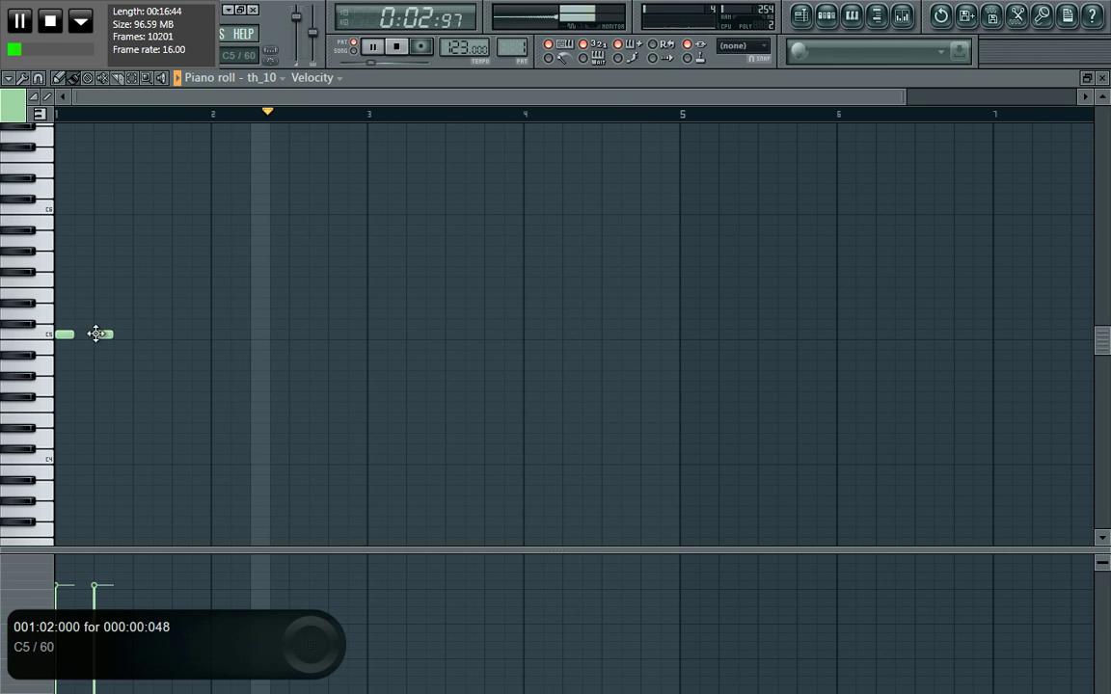
left_click(129, 334)
left_click(220, 335)
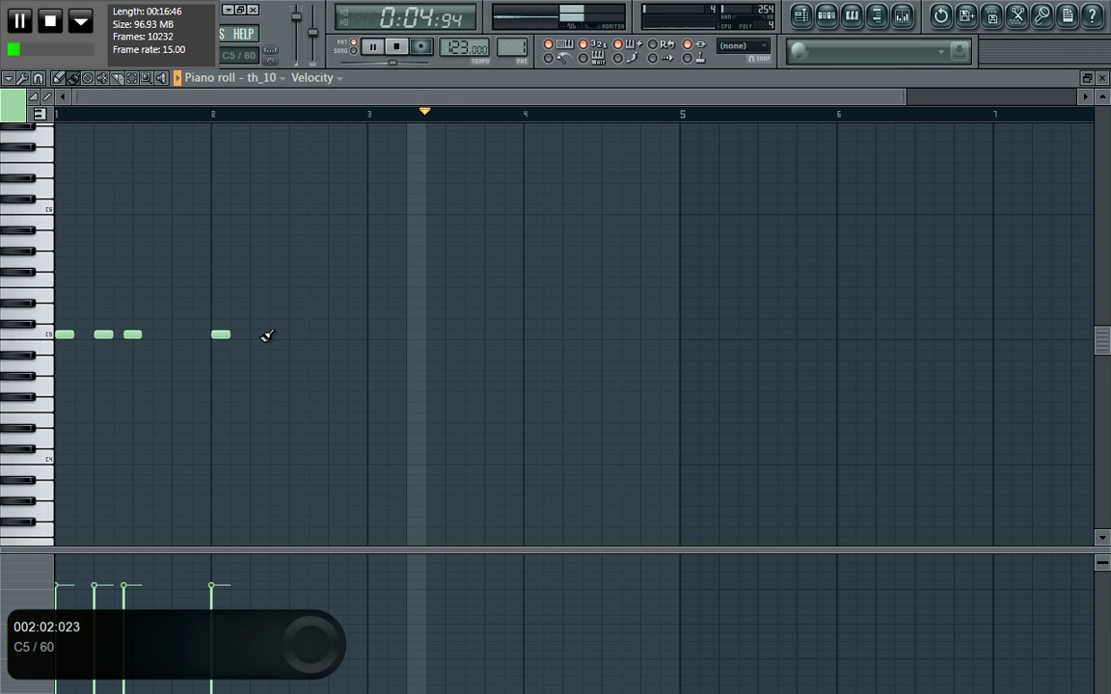
left_click(258, 335)
left_click(288, 335)
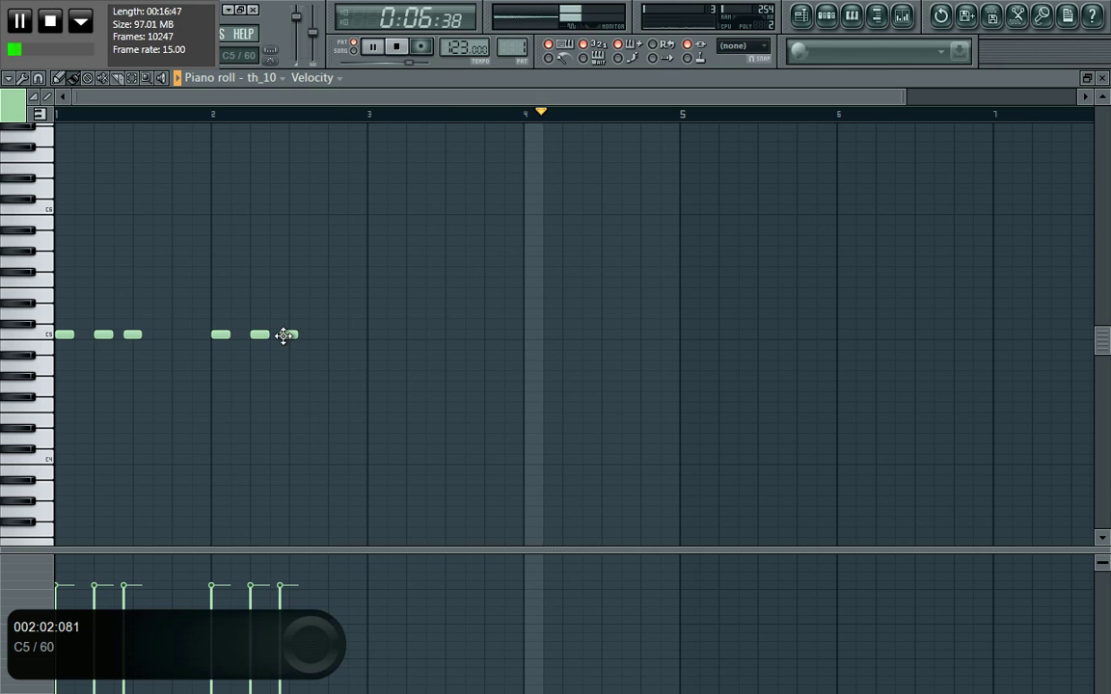
- Repeat the three-note C5 rhythm in bars 3 and 4 of the th_10 piano roll
left_click(377, 335)
left_click(412, 335)
left_click(446, 334)
left_click(530, 334)
left_click(567, 335)
left_click_drag(565, 334, 573, 335)
left_click(599, 335)
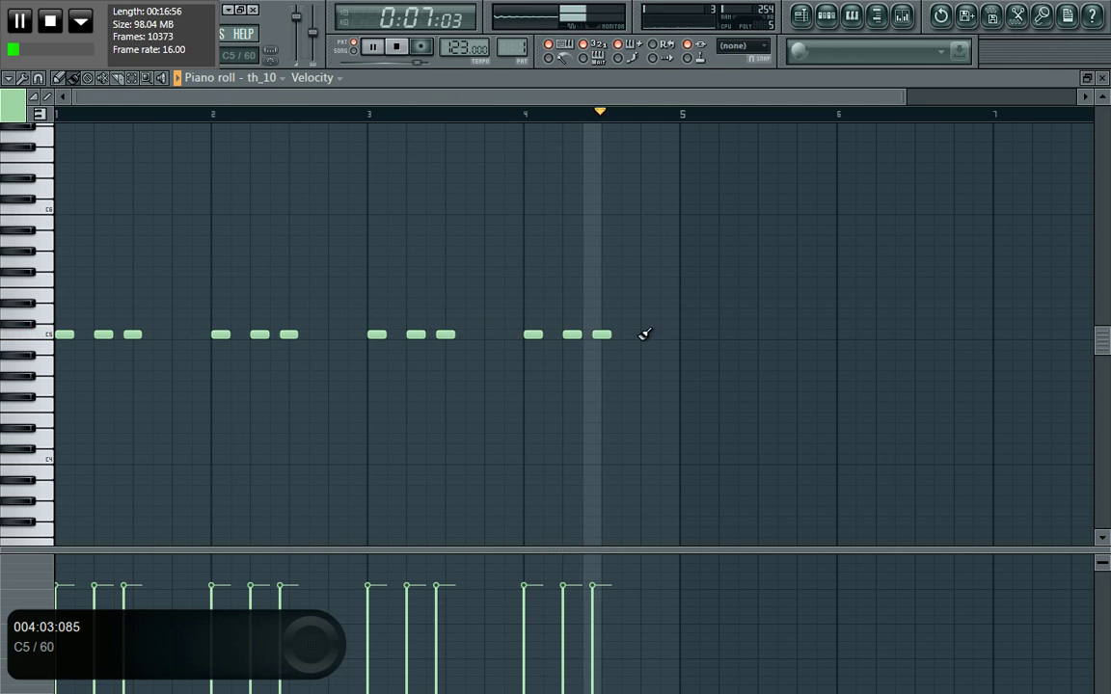
- Draw half-beat C5 notes in bar 1 of the th_8 piano roll, on the second halves of beats 2 and 3
left_click(829, 20)
key("space")
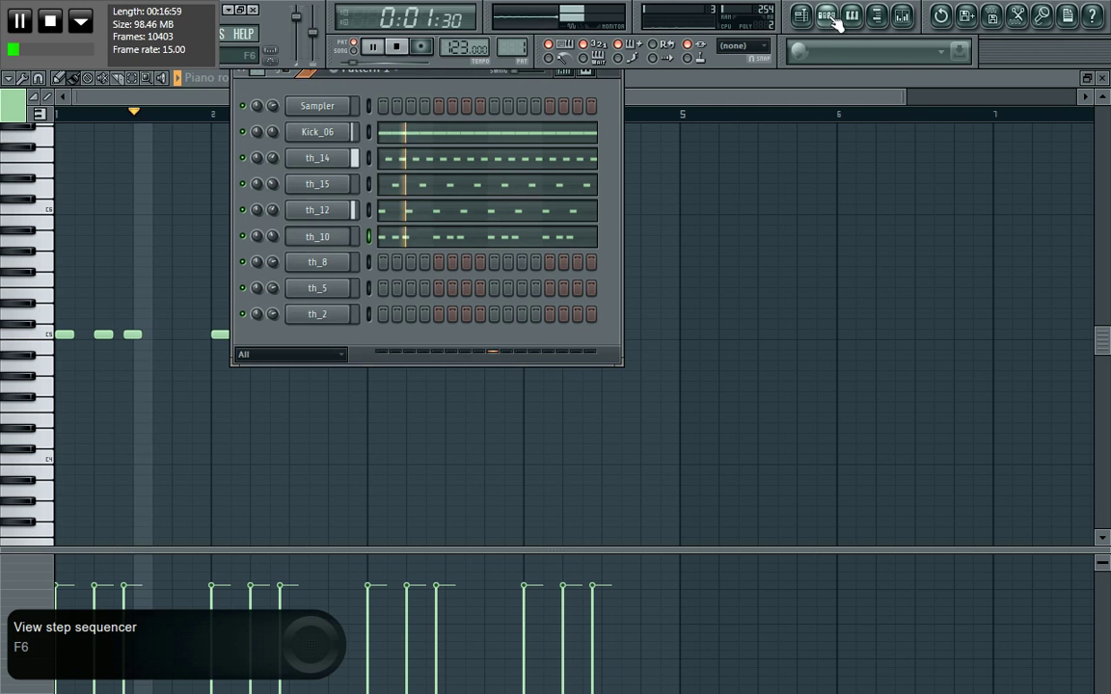
left_click(311, 262)
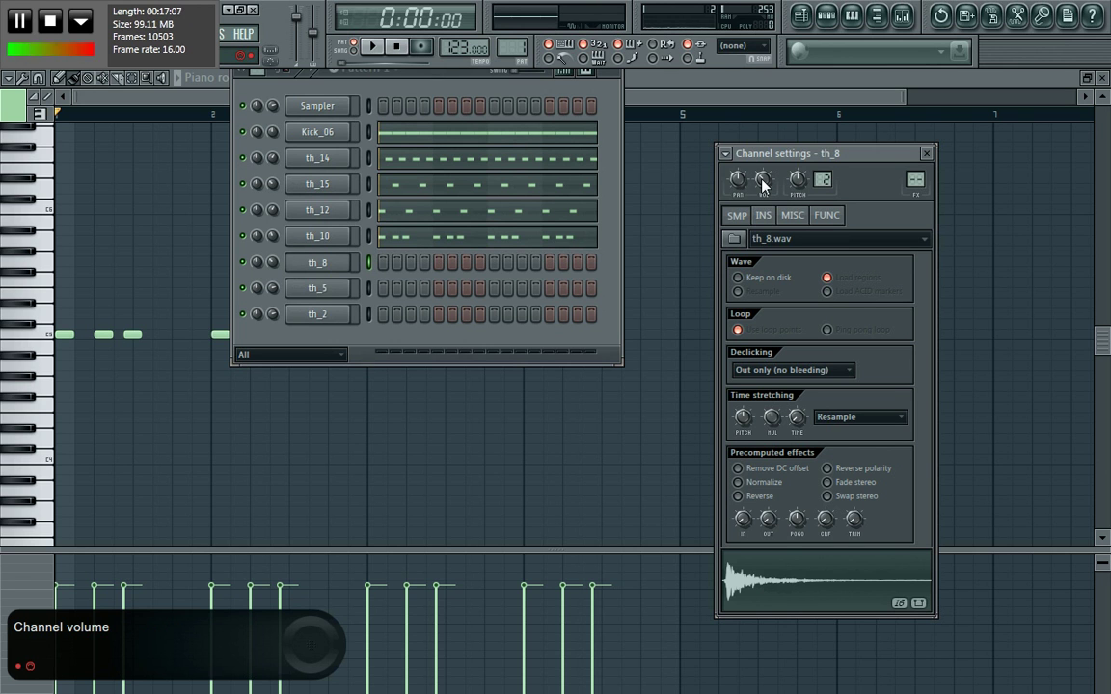
left_click(180, 79)
left_click(274, 79)
left_click(263, 223)
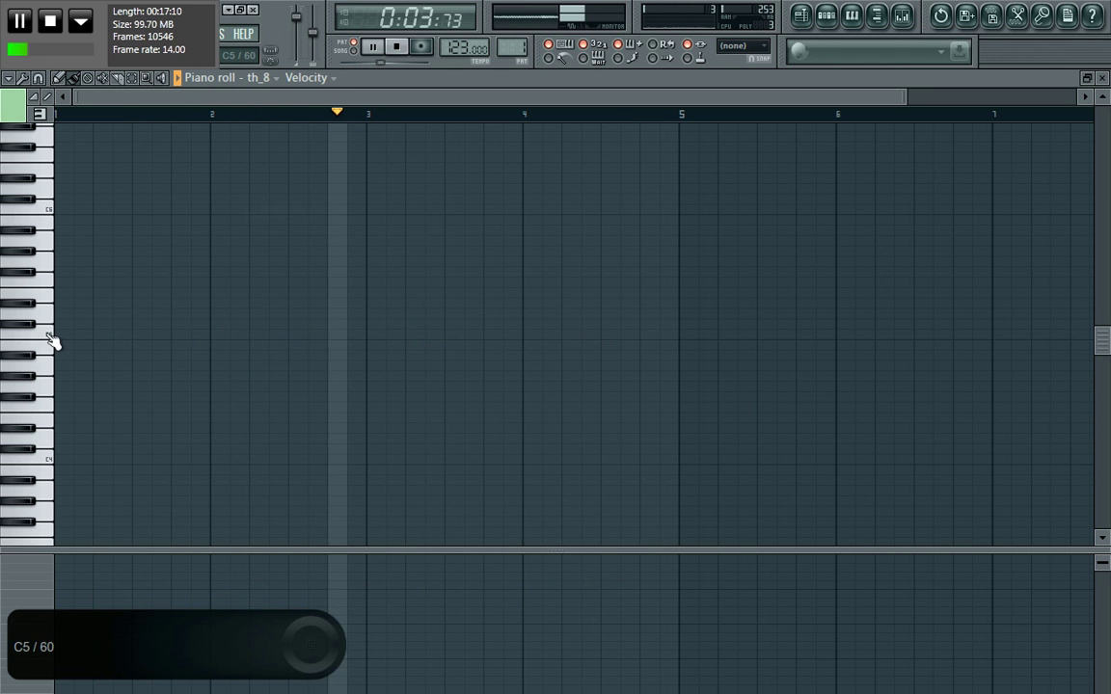
left_click(50, 333)
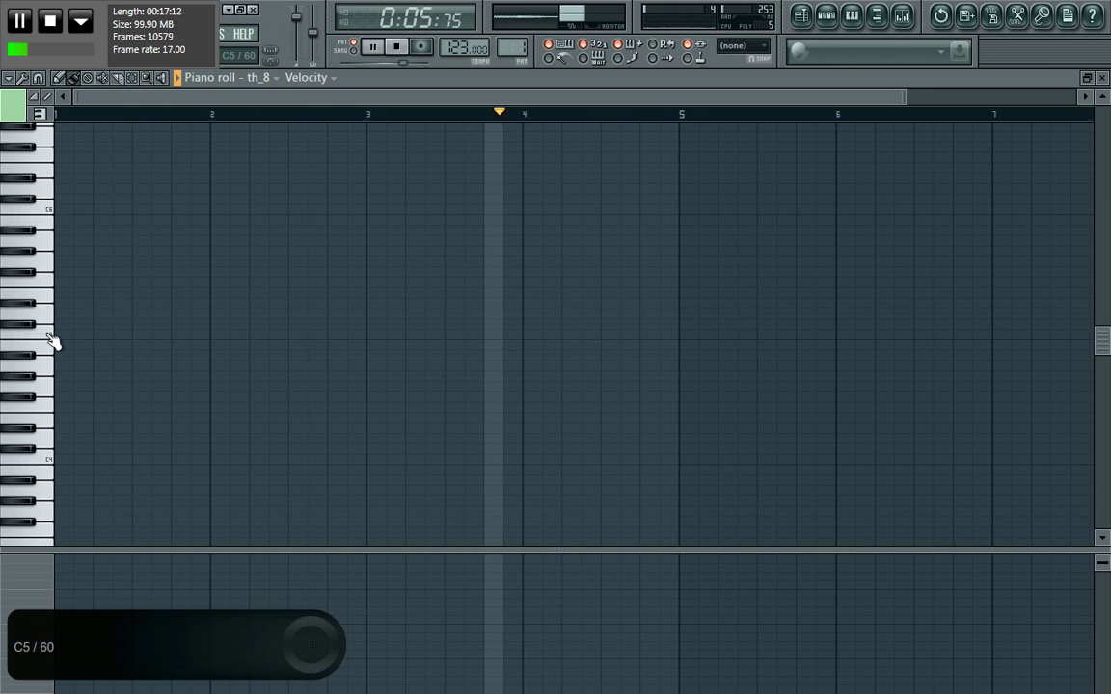
left_click(53, 341)
left_click(123, 335)
left_click(161, 334)
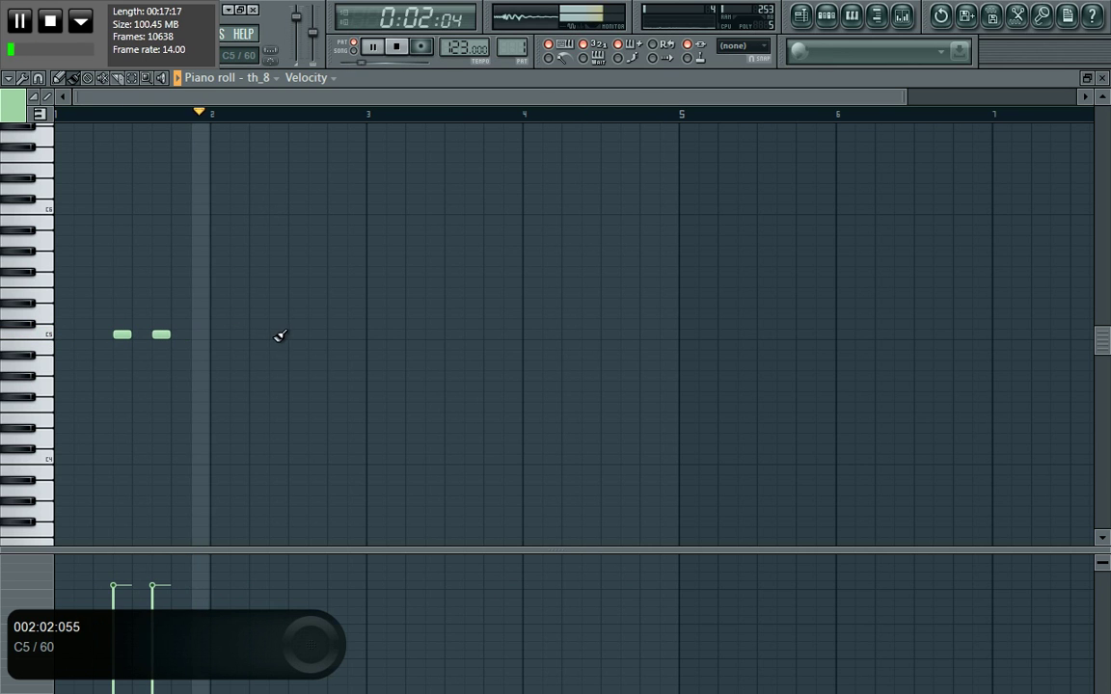
- Repeat the two-note C5 rhythm in bars 2, 3 and 4 of the th_8 piano roll
left_click(279, 334)
left_click(317, 334)
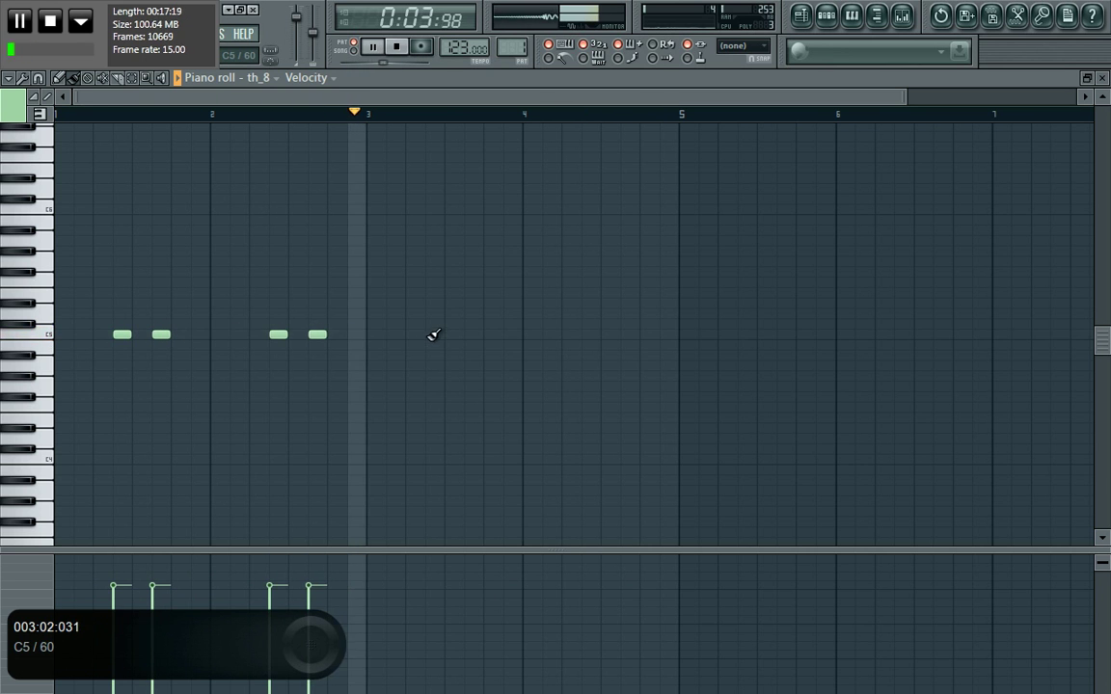
left_click(434, 335)
left_click(473, 334)
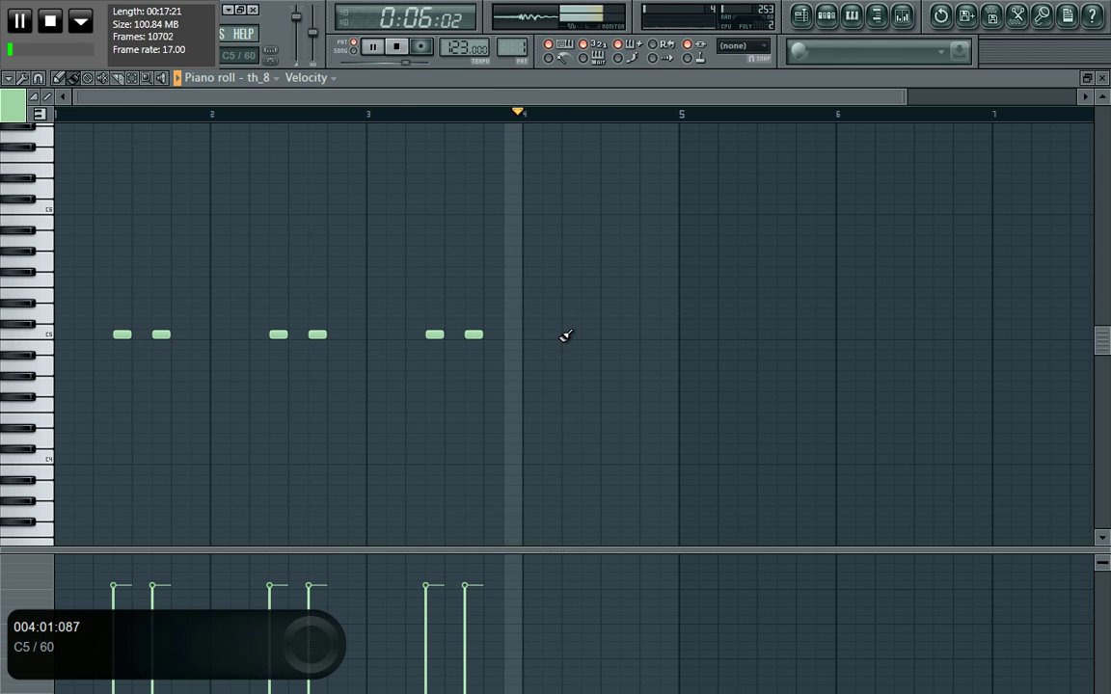
left_click(590, 335)
left_click(627, 335)
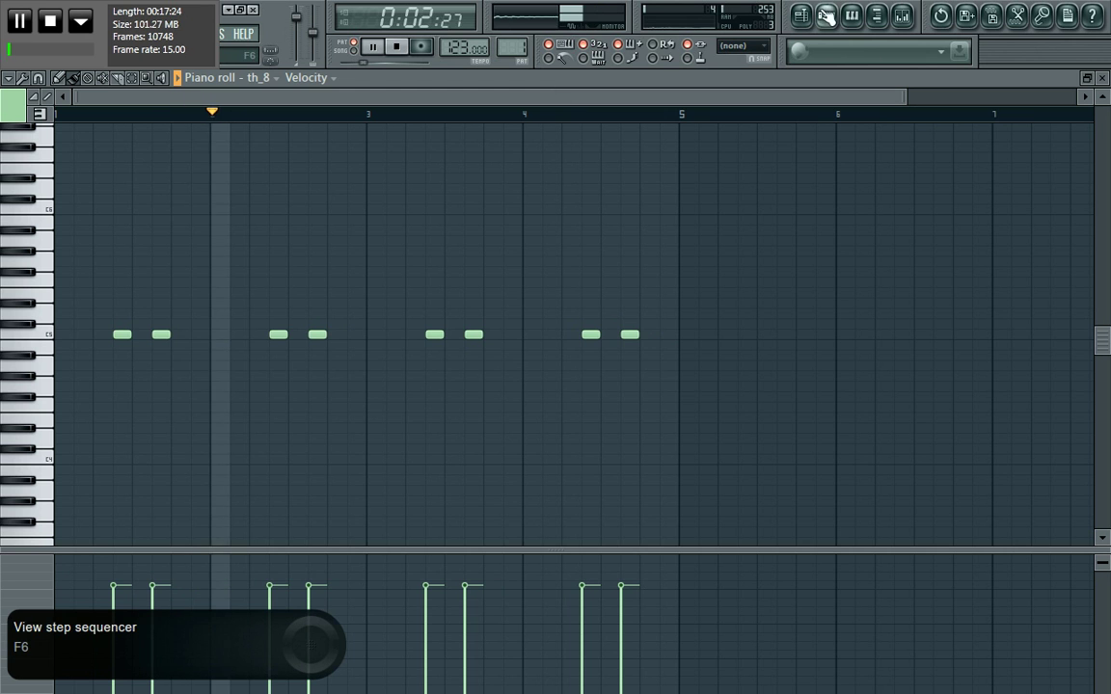
- Adjust the panning of the last th_8 note, and redraw the beat 3 notes in bars 1 to 3 with that setting
double_click(628, 335)
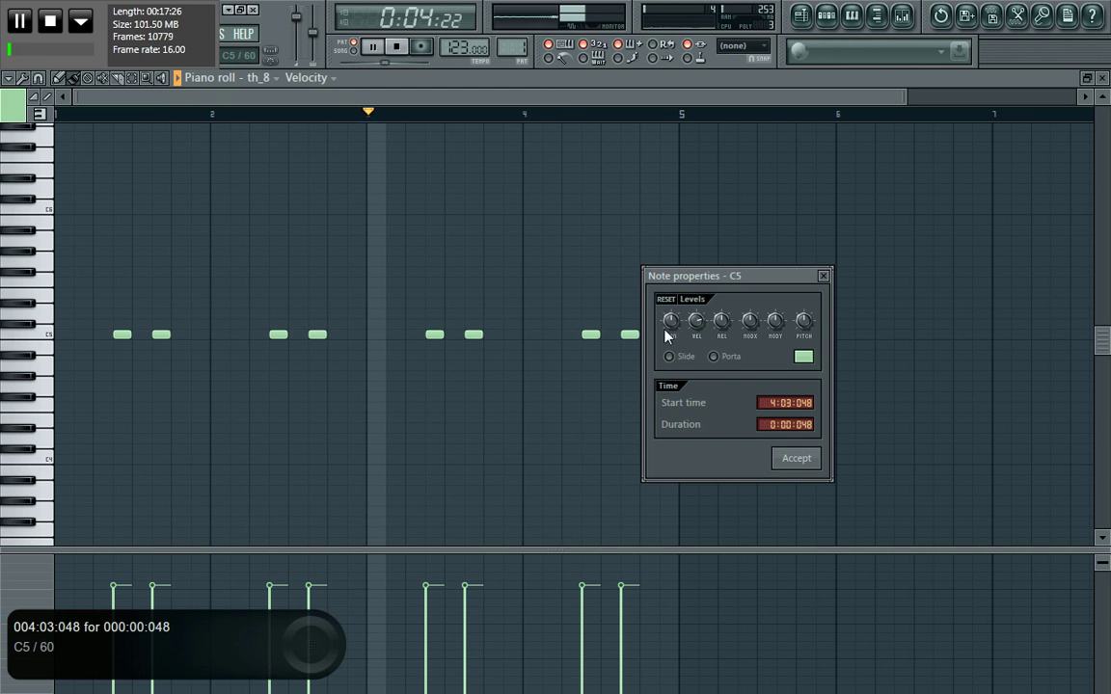
left_click(793, 459)
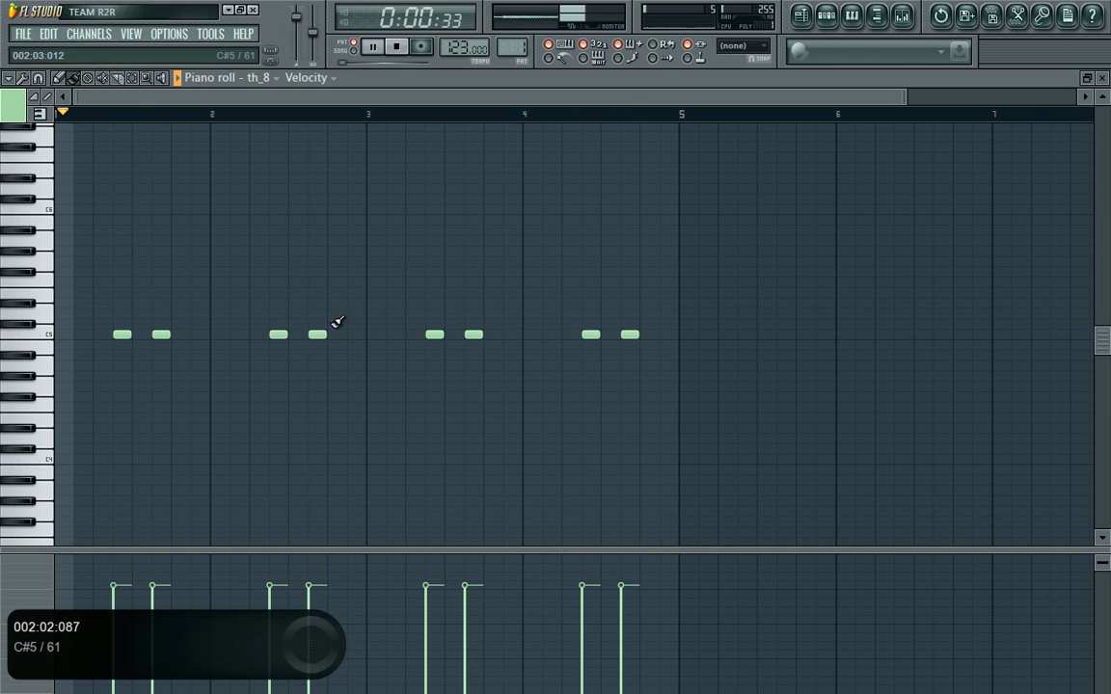
right_click(473, 334)
left_click(473, 334)
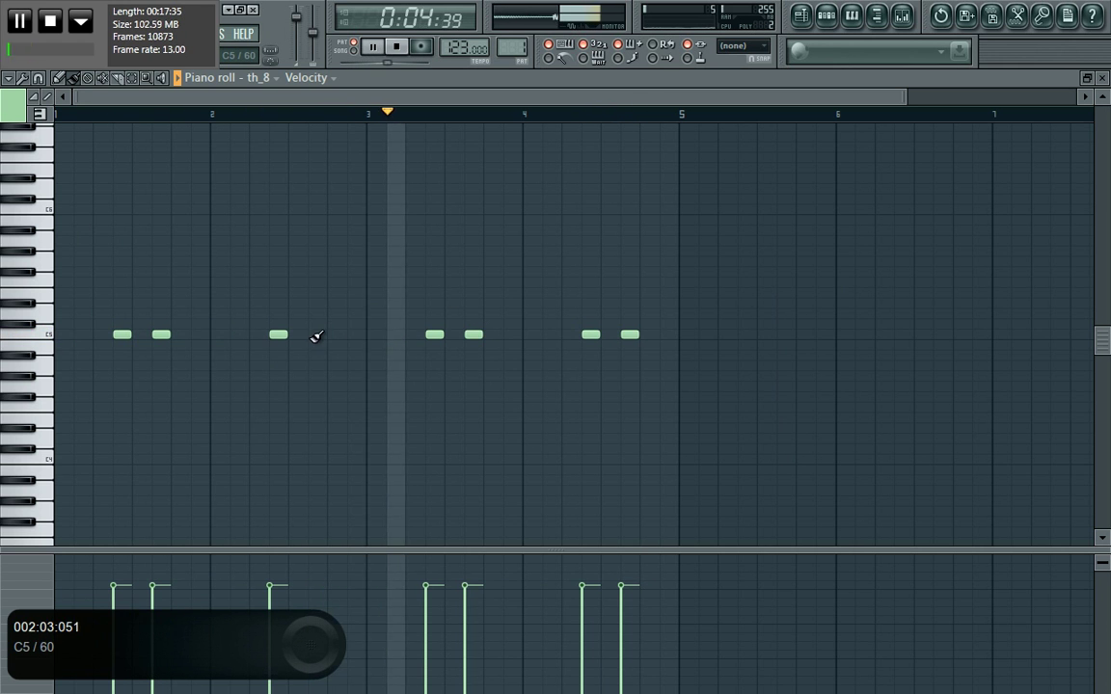
right_click(162, 335)
left_click(161, 335)
- Adjust the panning of the first th_8 notes in bars 1 and 2, and redraw the first note of bar 4 to match
double_click(120, 335)
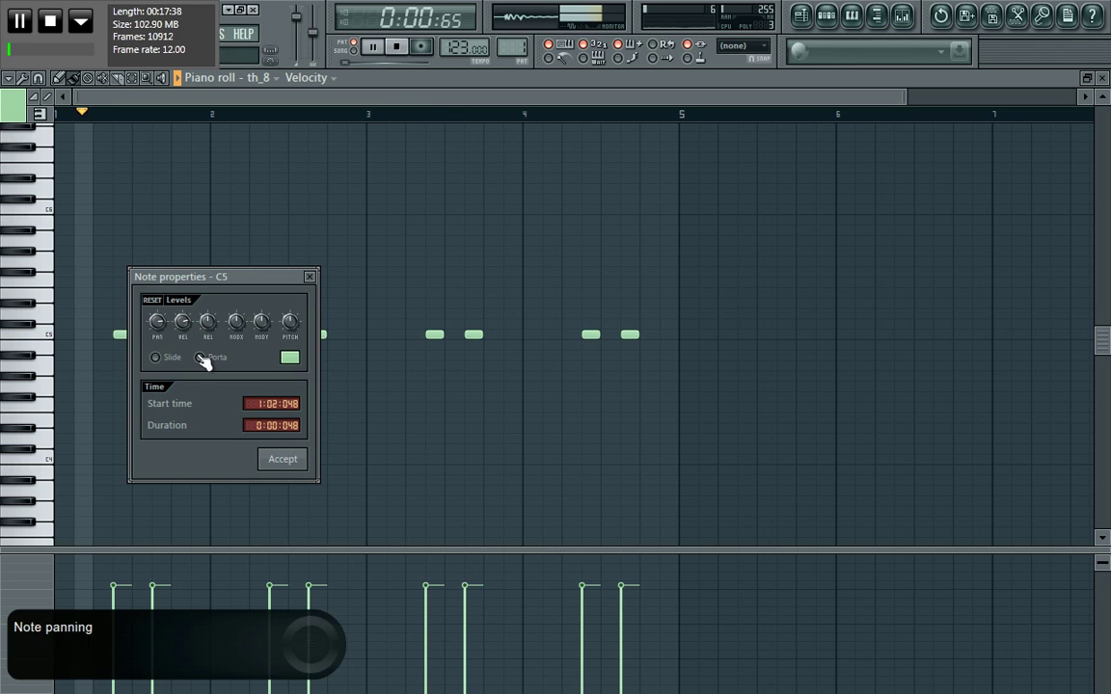
left_click(280, 461)
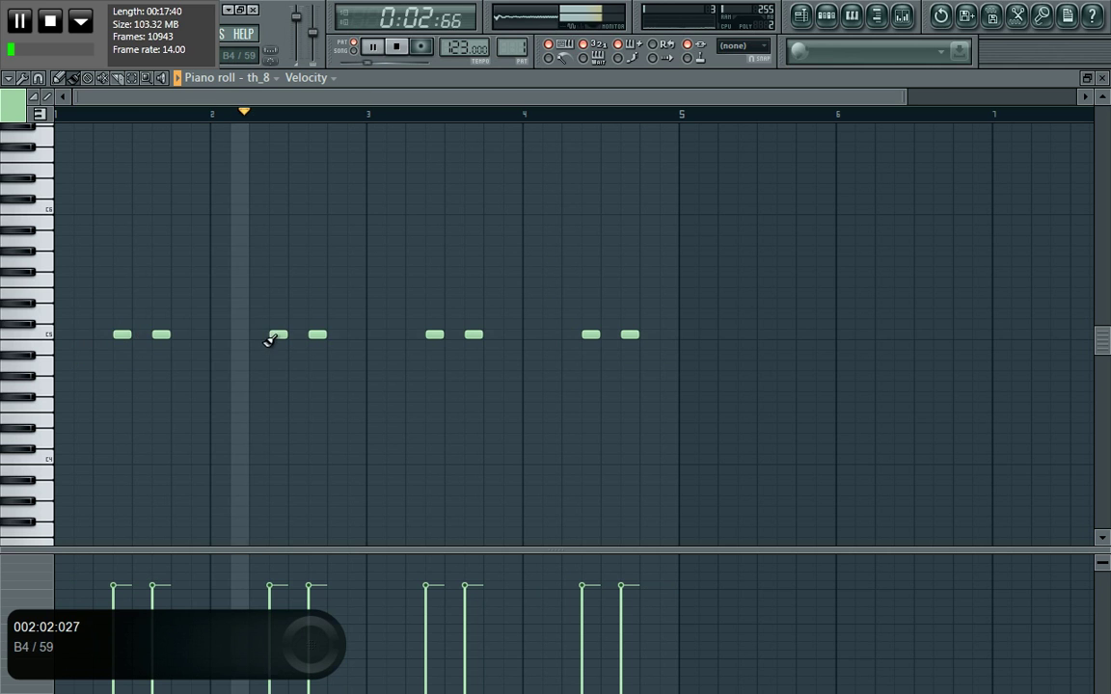
double_click(276, 335)
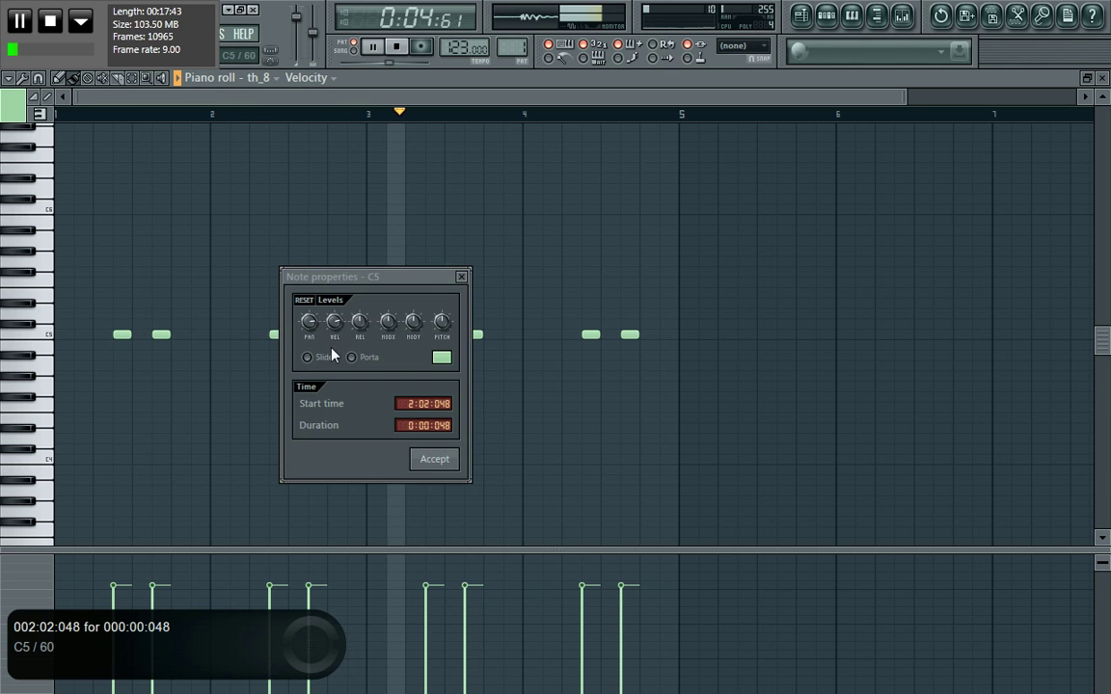
left_click(434, 460)
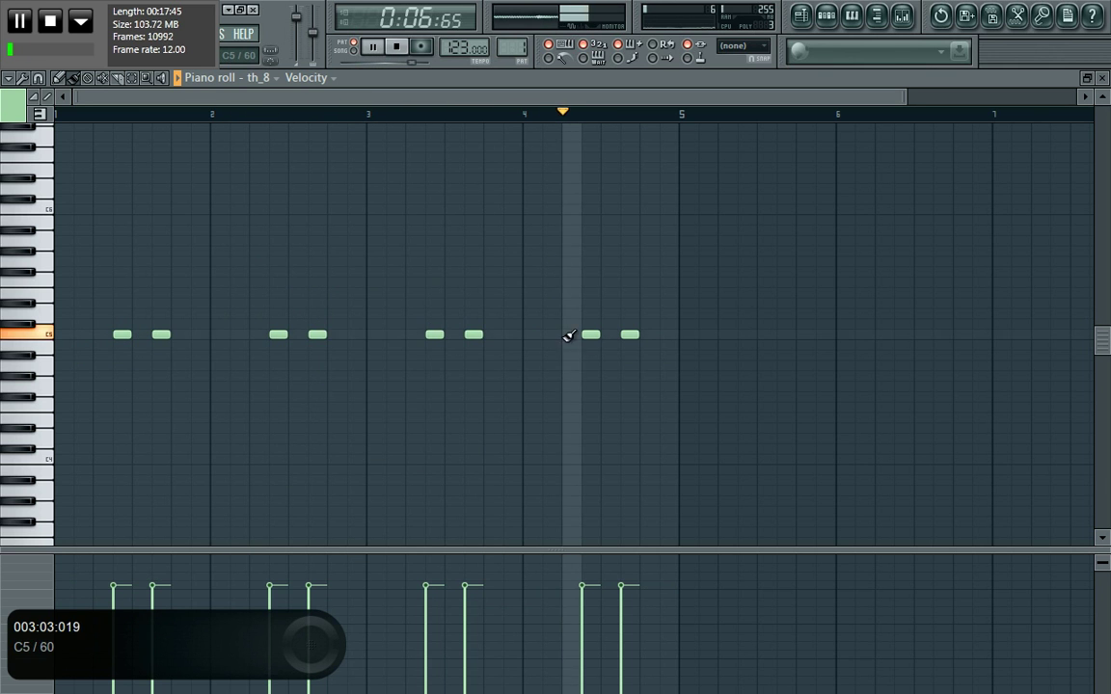
right_click(586, 335)
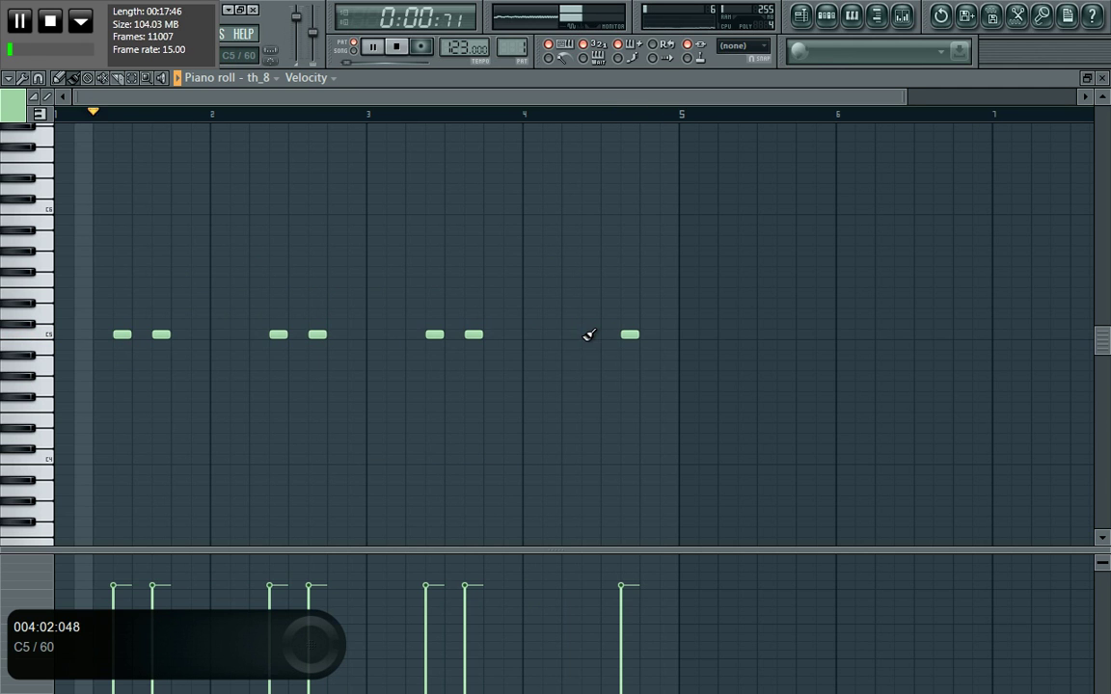
left_click(588, 334)
- Normalize the th_5 sample in its channel settings
left_click(827, 15)
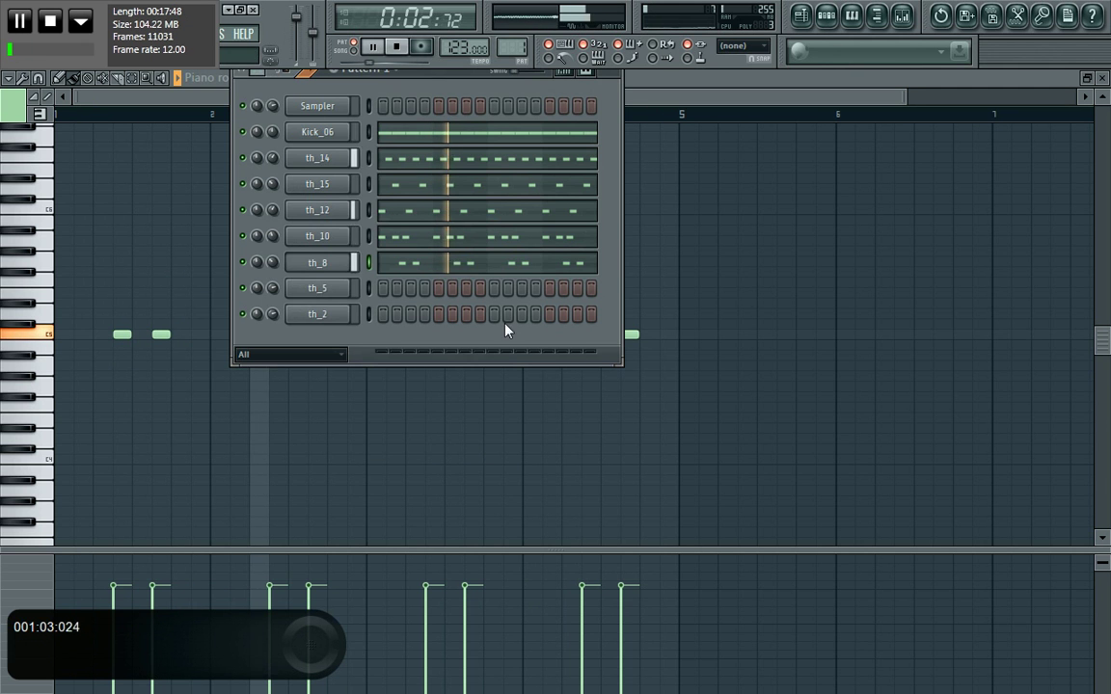
left_click(332, 291)
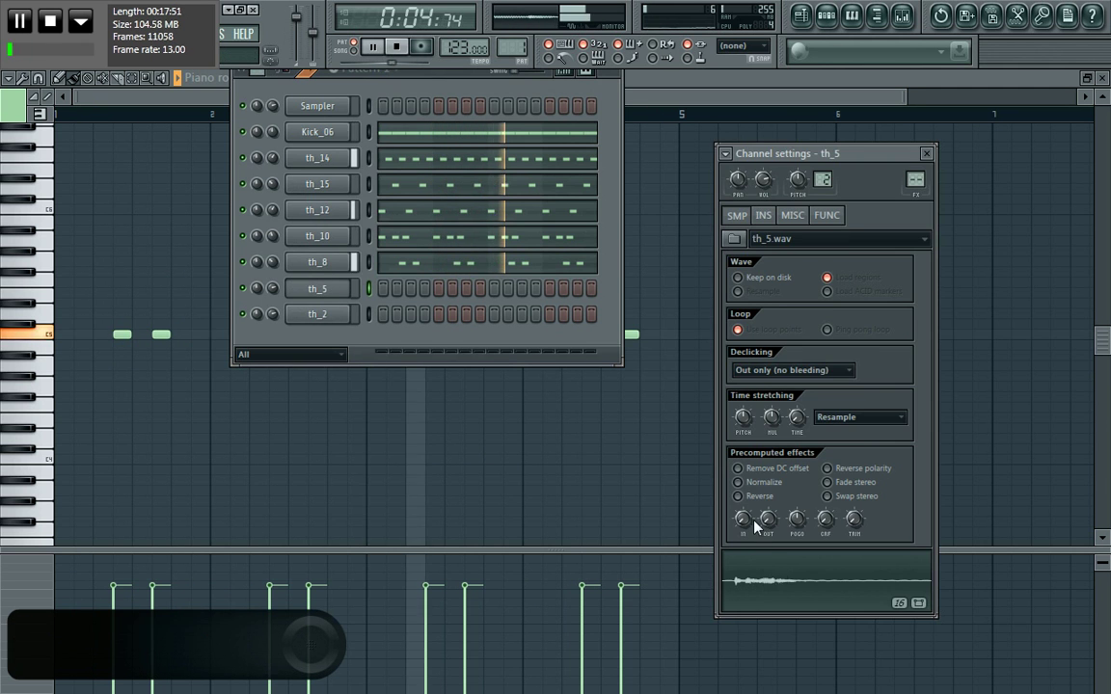
left_click(737, 482)
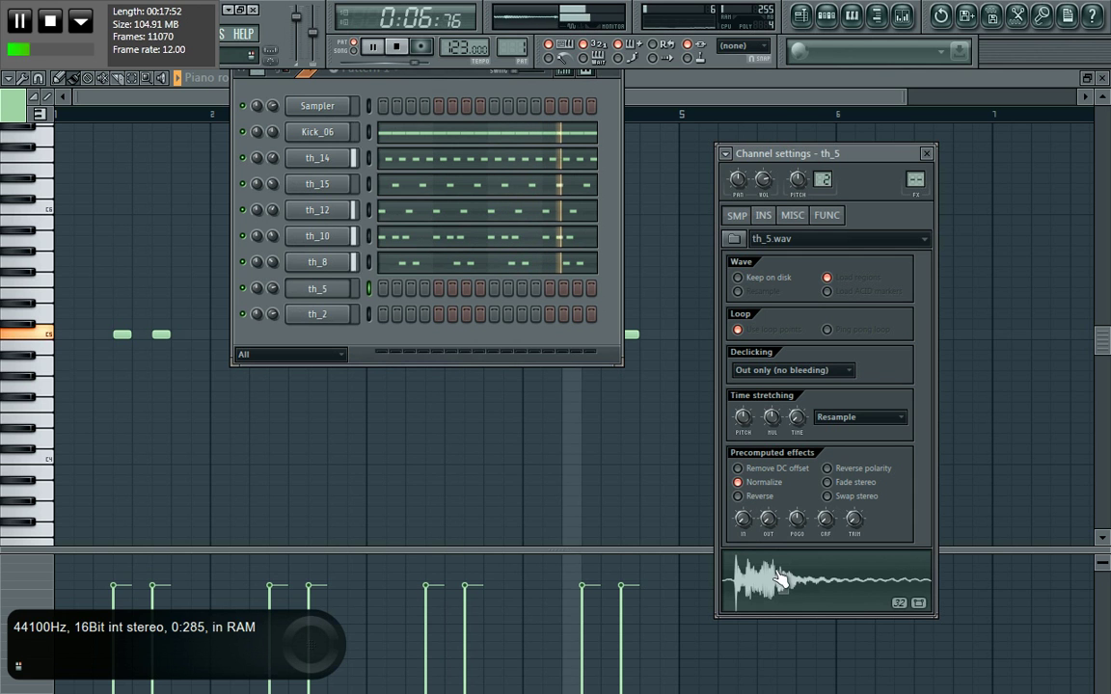
- Draw half-beat C5 notes in the th_5 piano roll on the second half of beat 4 in bars 1 and 3
right_click(324, 292)
left_click(377, 288)
key("space")
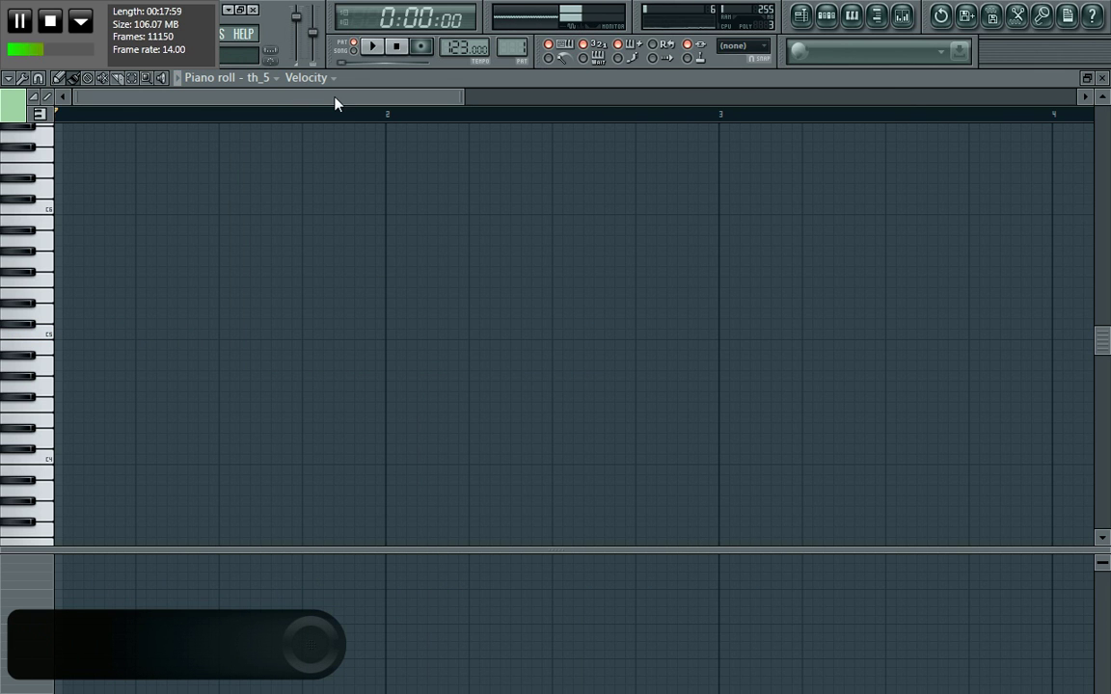
left_click_drag(464, 96, 636, 96)
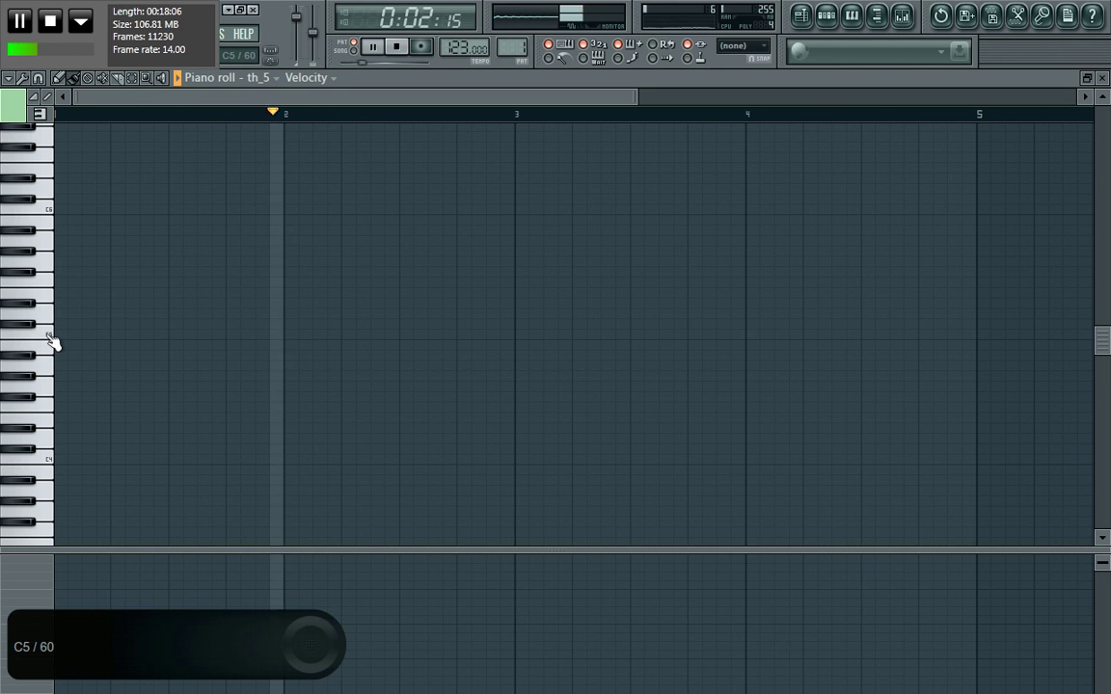
left_click(260, 334)
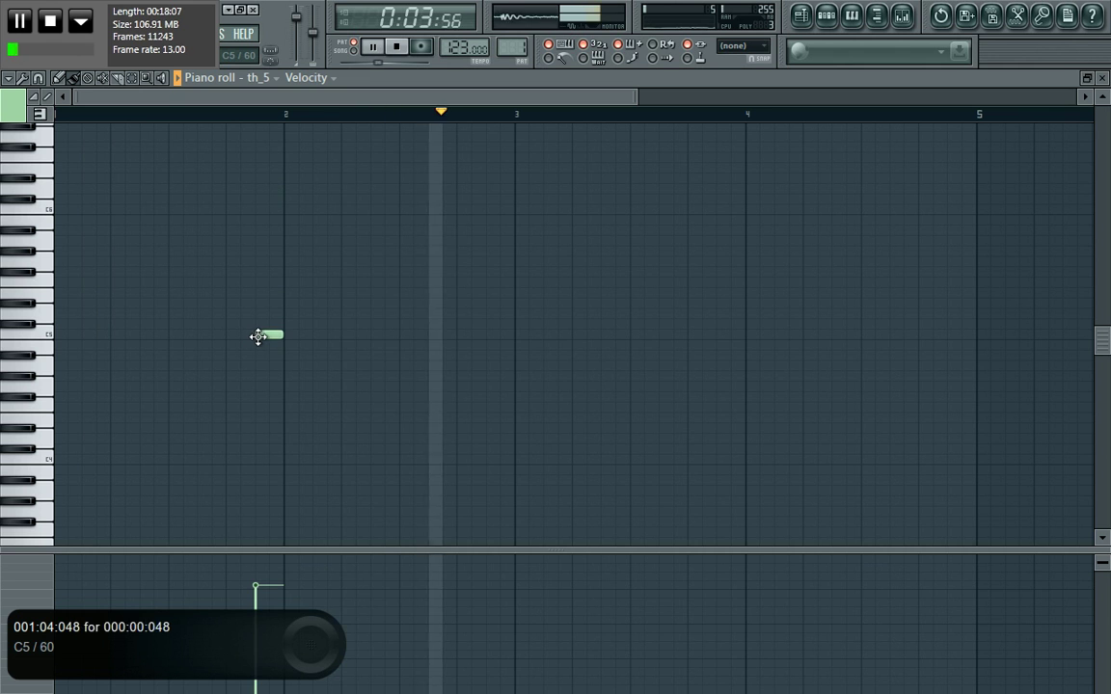
left_click(723, 334)
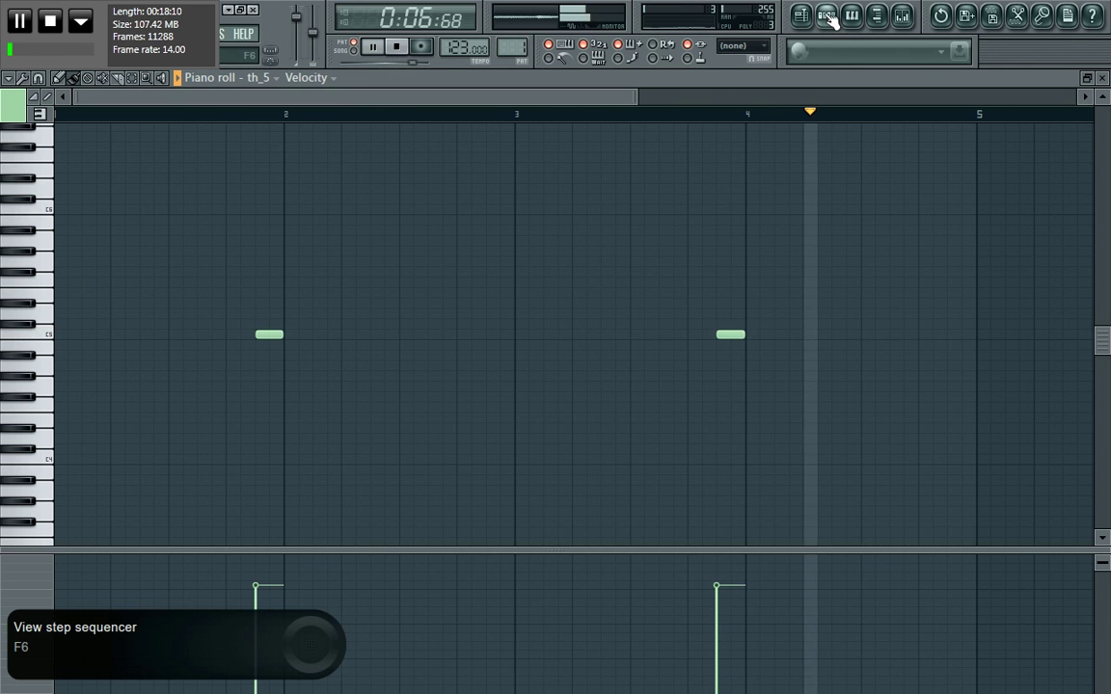
- Adjust the panning of the two th_5 notes in bars 3 and 1 through their note properties
double_click(733, 335)
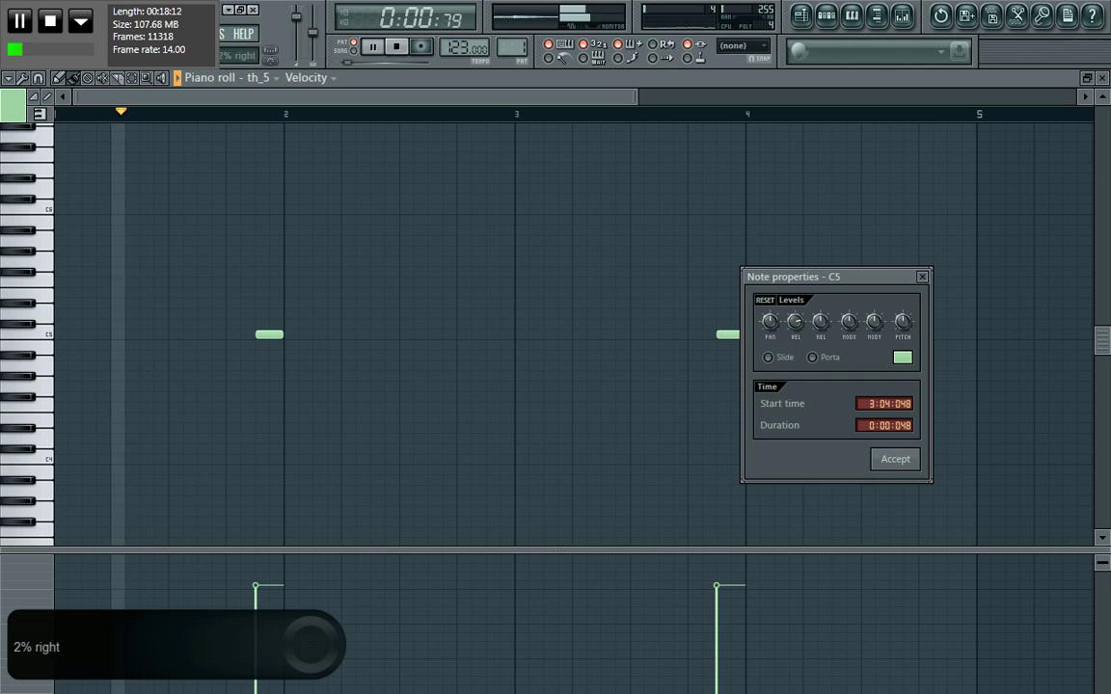
left_click(893, 465)
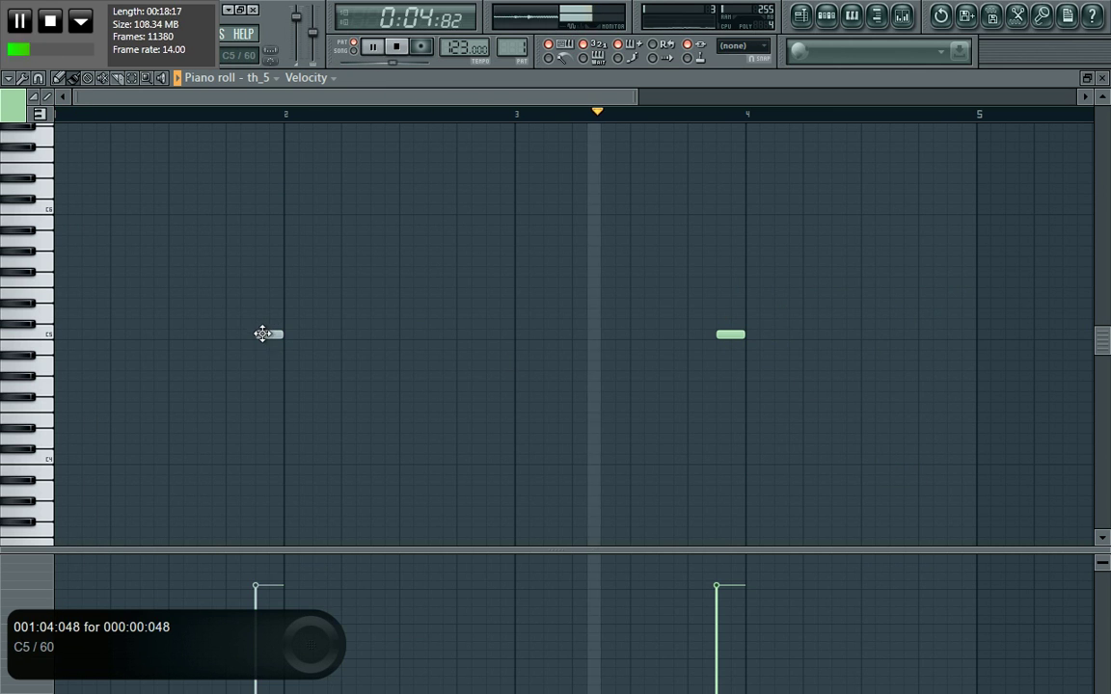
double_click(262, 335)
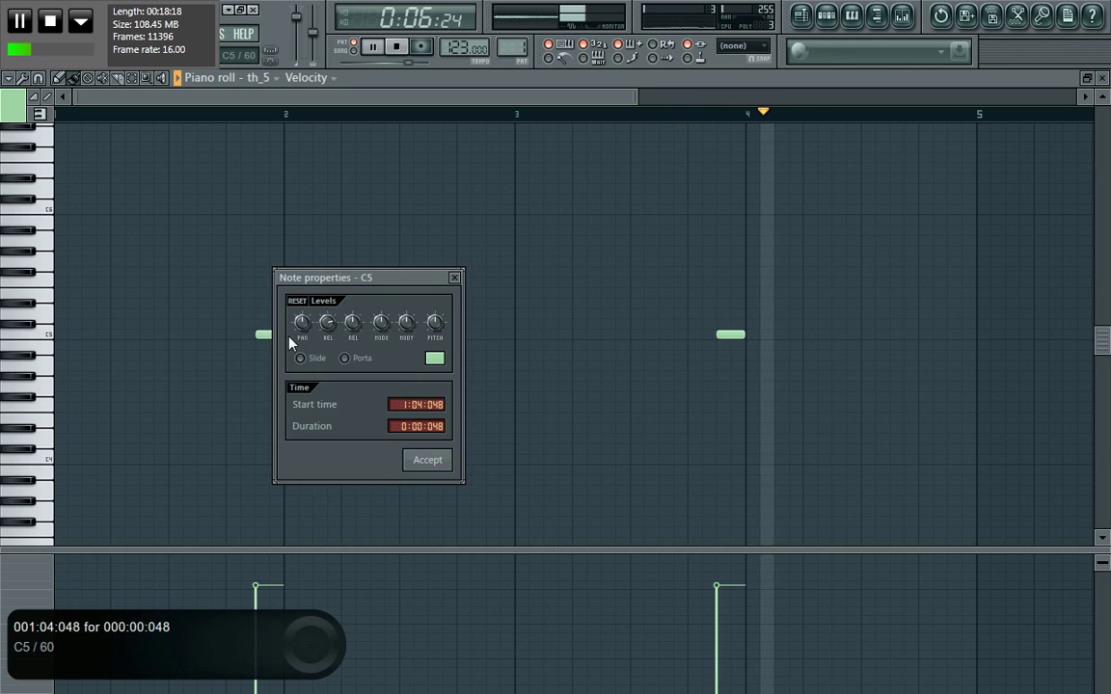
left_click(427, 460)
- Lower the th_5 channel volume and open the channel settings of th_2
left_click(826, 16)
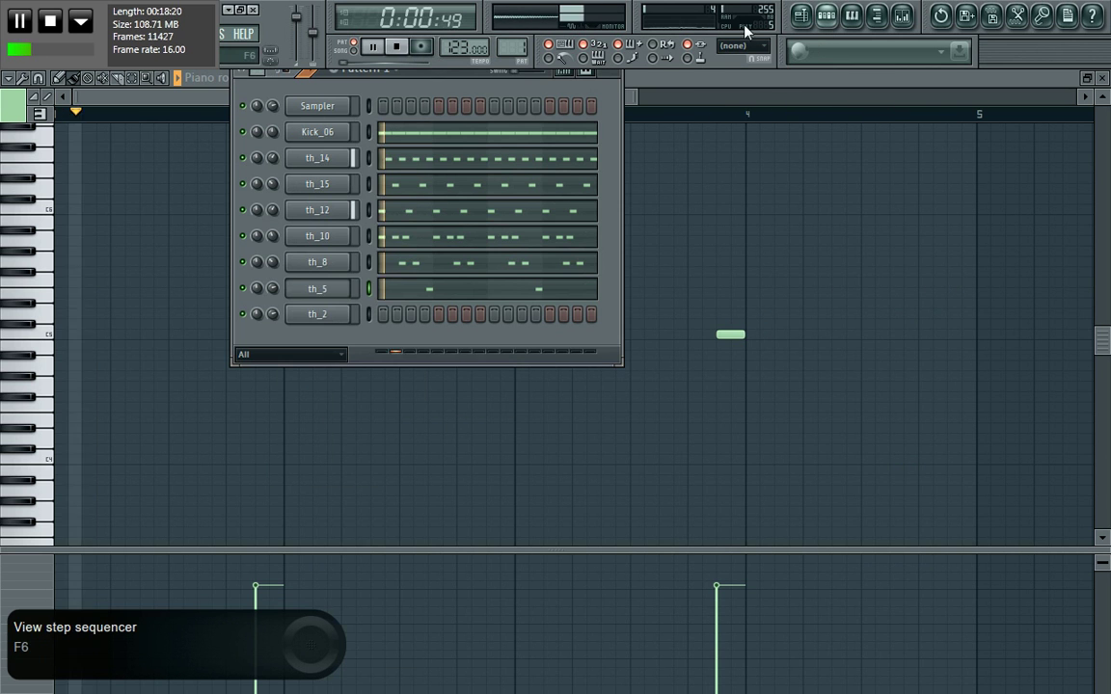
left_click(340, 289)
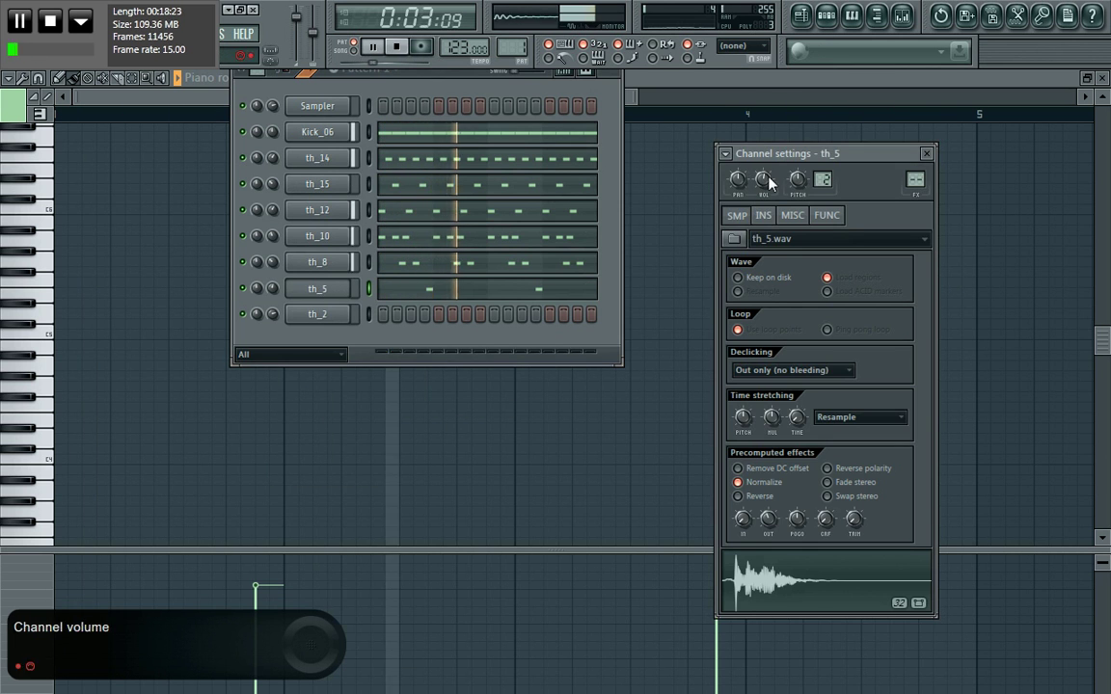
left_click(347, 316)
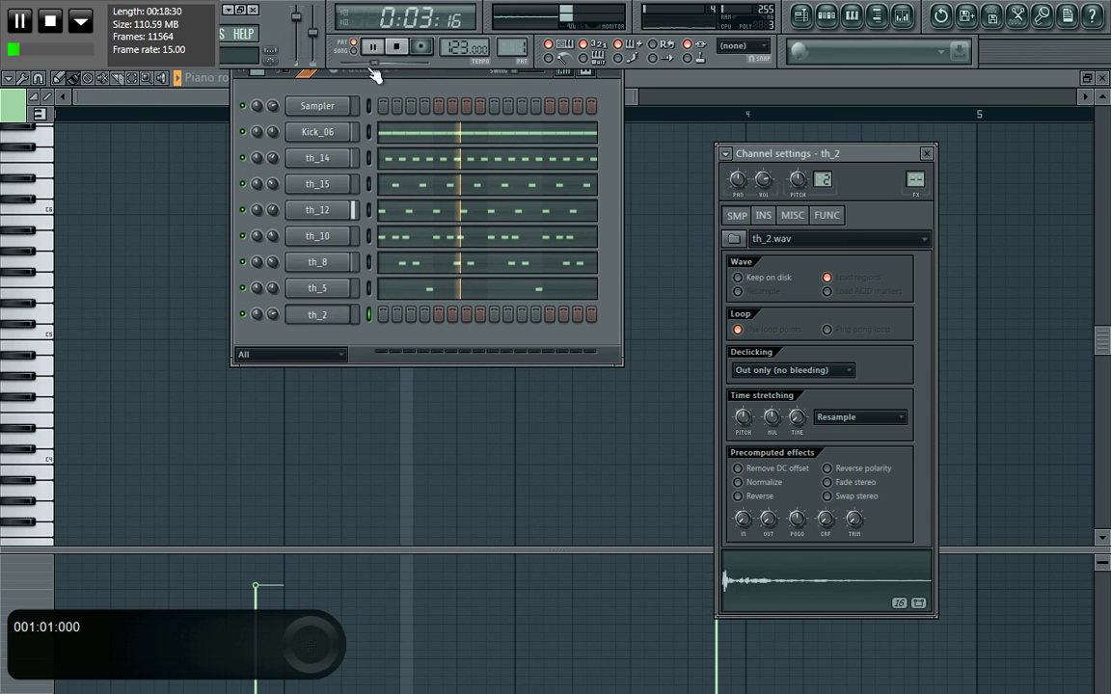
- Add a new Hypersonic instrument channel to the pattern
left_click(89, 33)
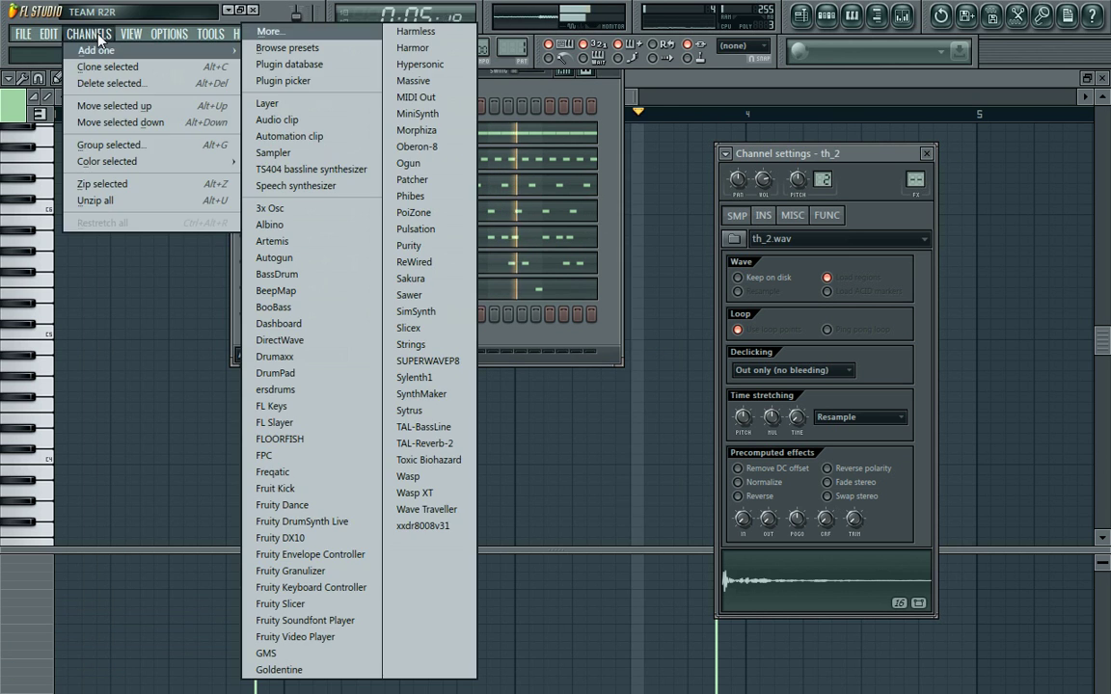
mouse_move(242, 33)
mouse_move(97, 49)
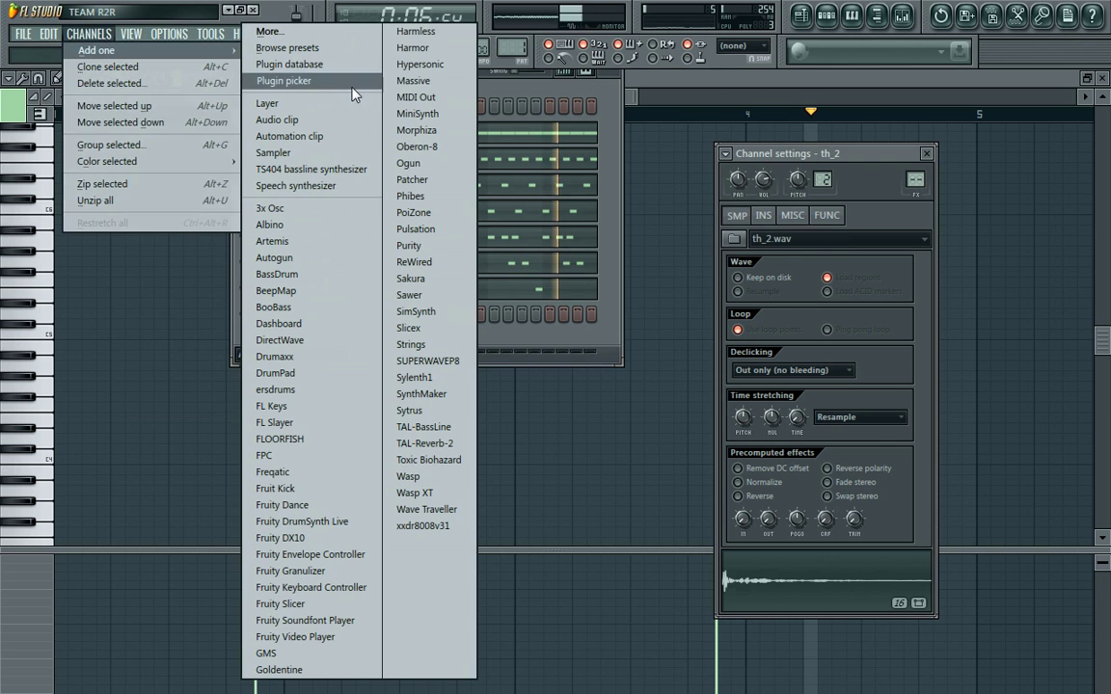
left_click(424, 64)
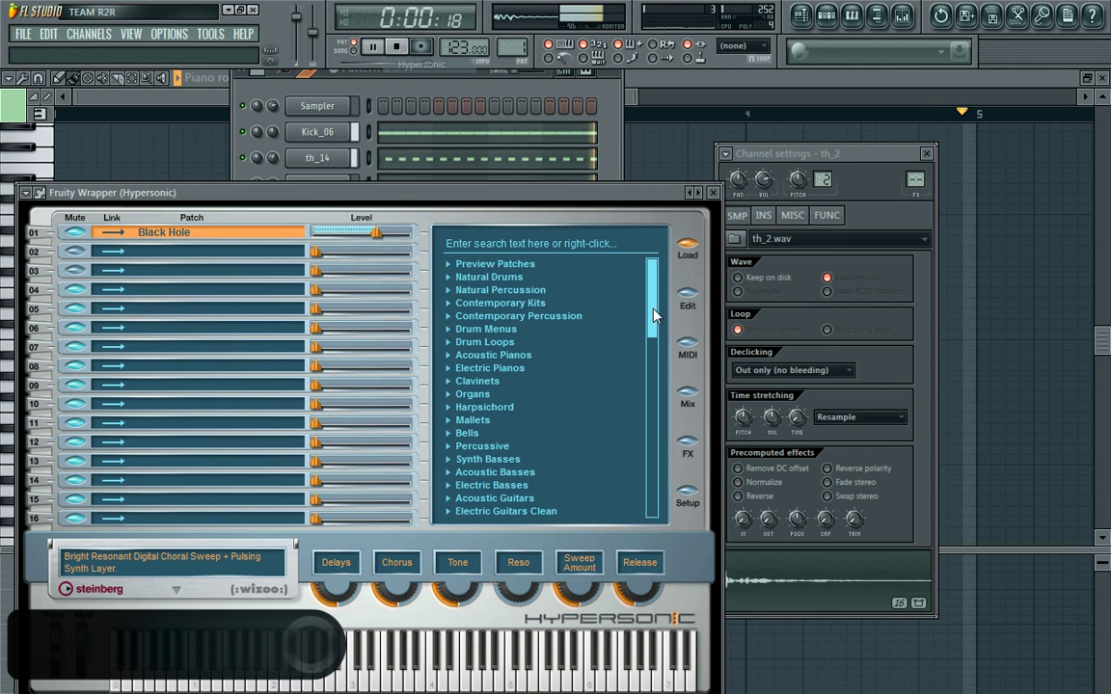
- Load the Soft Vintage EP patch from Electric Pianos into part 1 of Hypersonic and set its level to -3.9 dB
left_click_drag(654, 318, 653, 337)
left_click(448, 304)
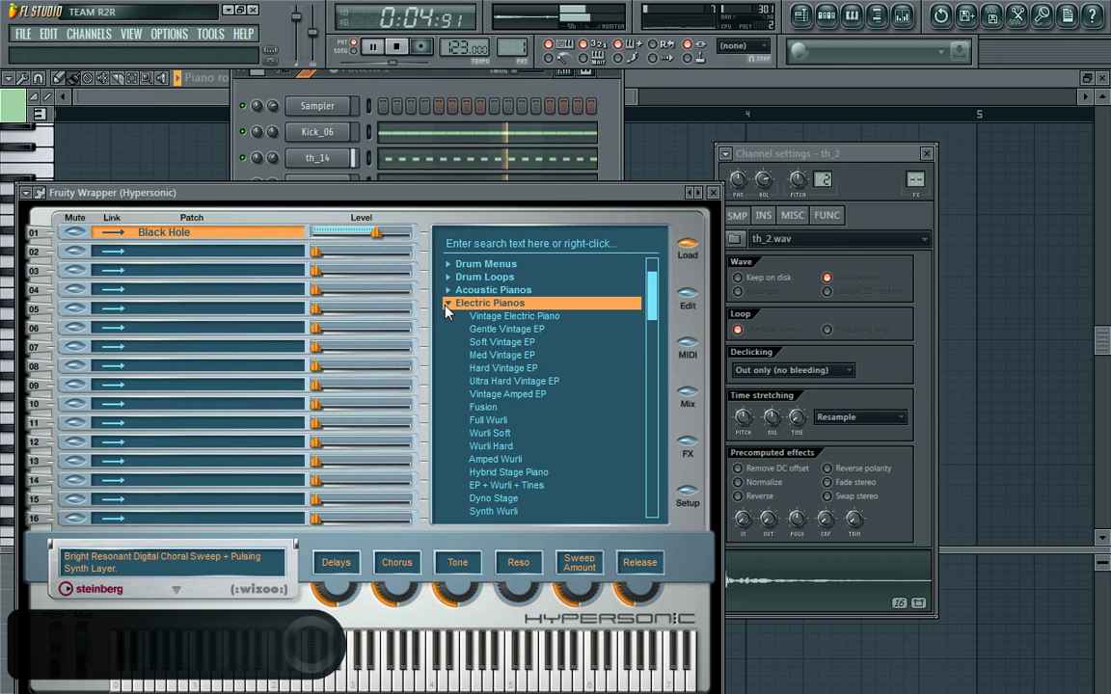
left_click(485, 343)
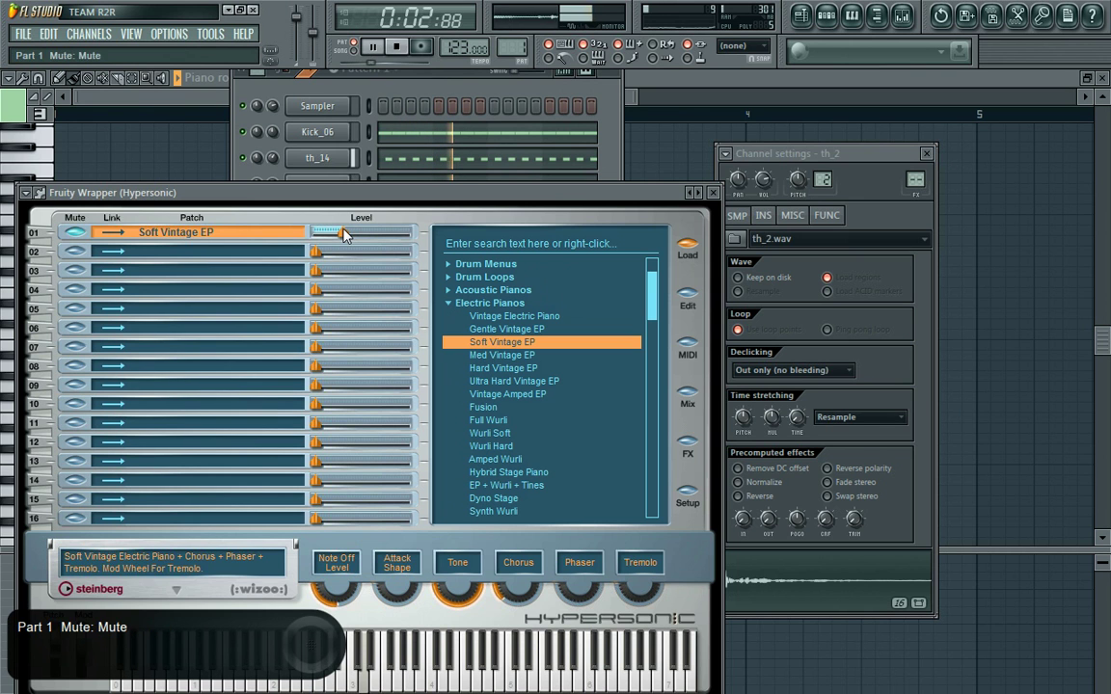
left_click_drag(342, 239, 364, 238)
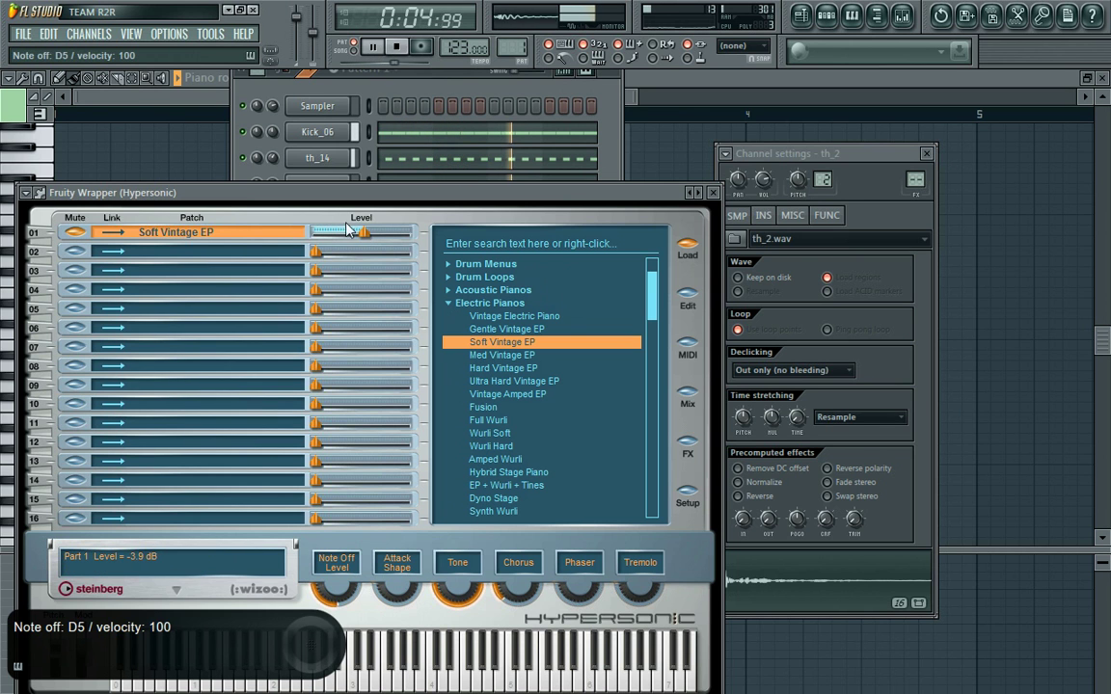
- Bring the channel list forward and switch the piano roll from th_5 to the Hypersonic channel
left_click(265, 90)
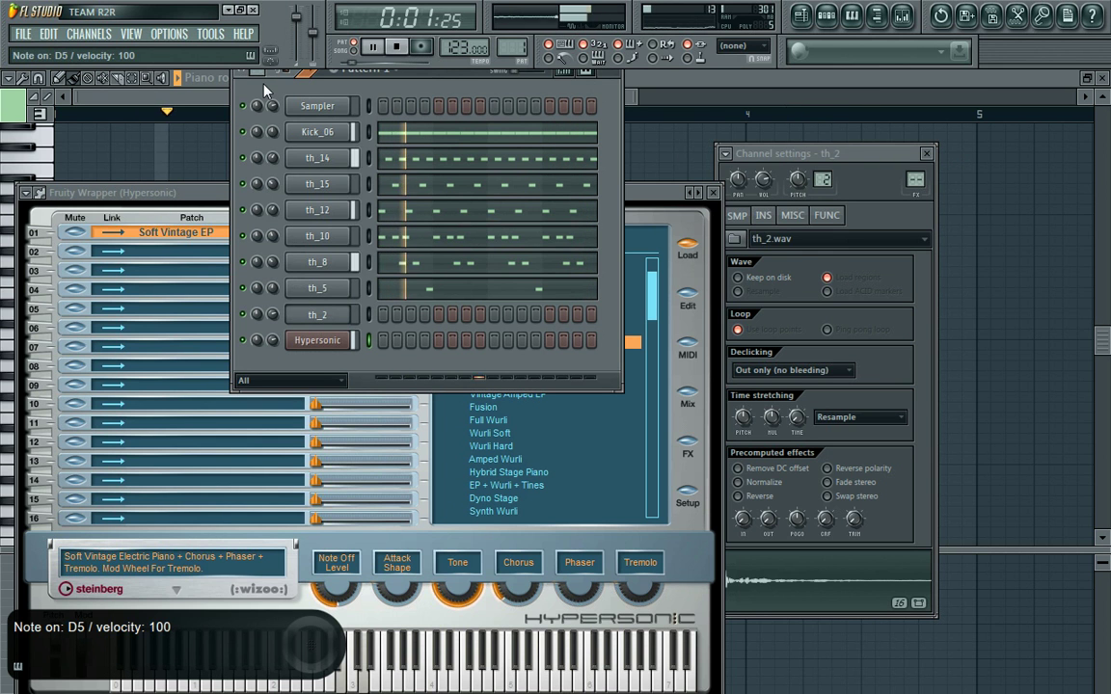
right_click(337, 343)
left_click(204, 94)
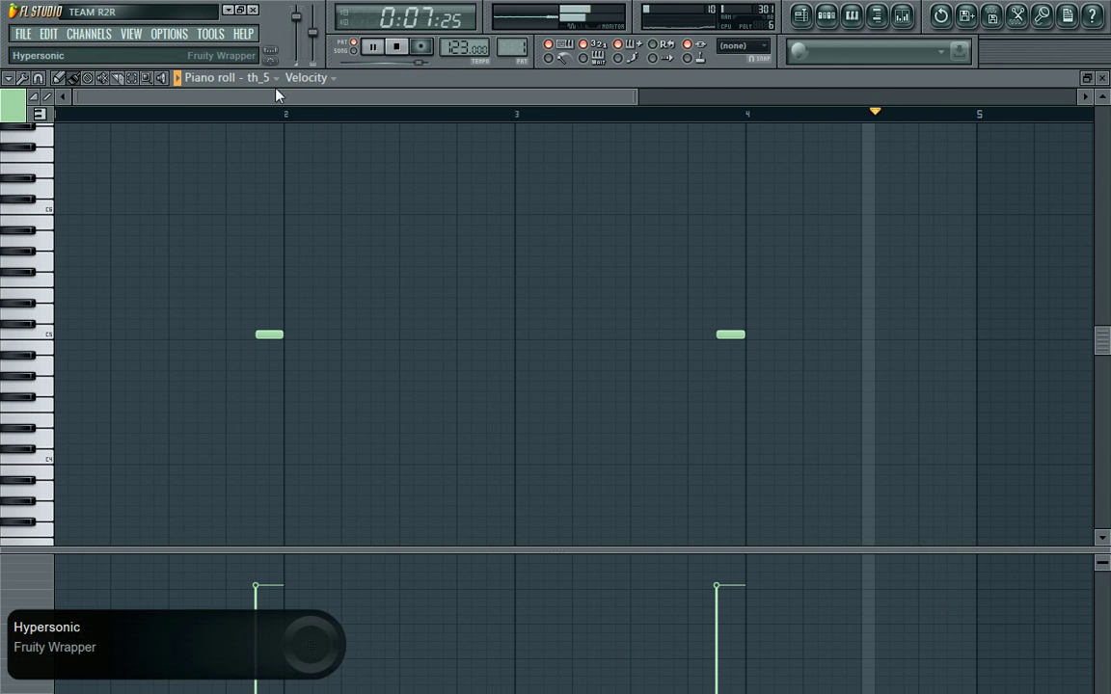
left_click(276, 77)
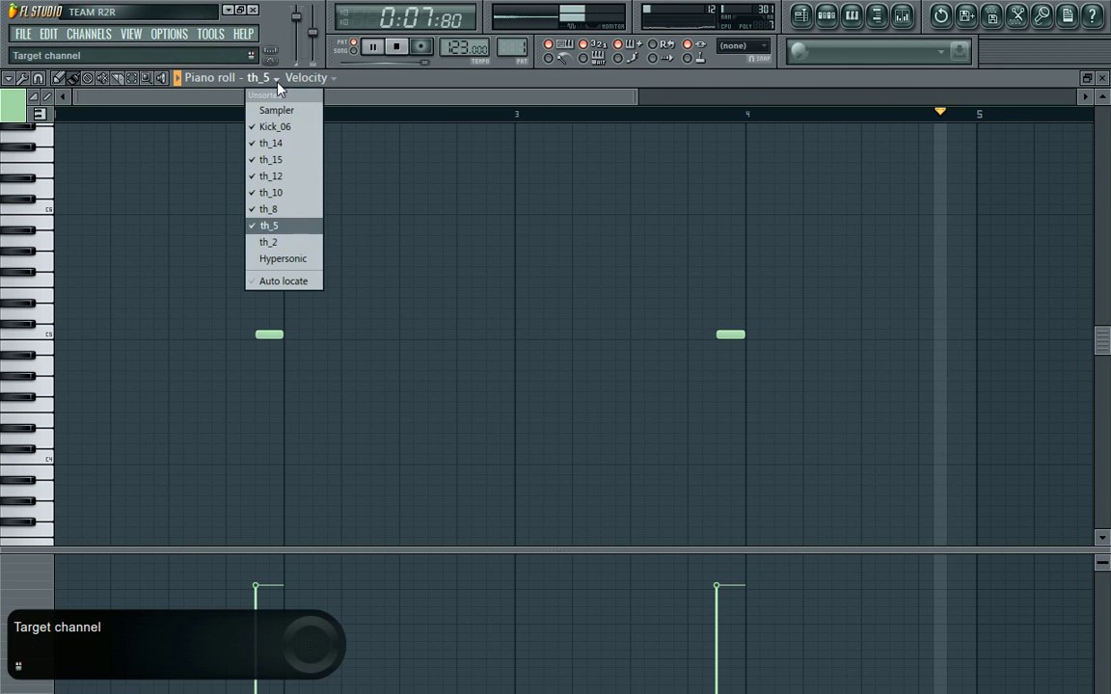
left_click(267, 258)
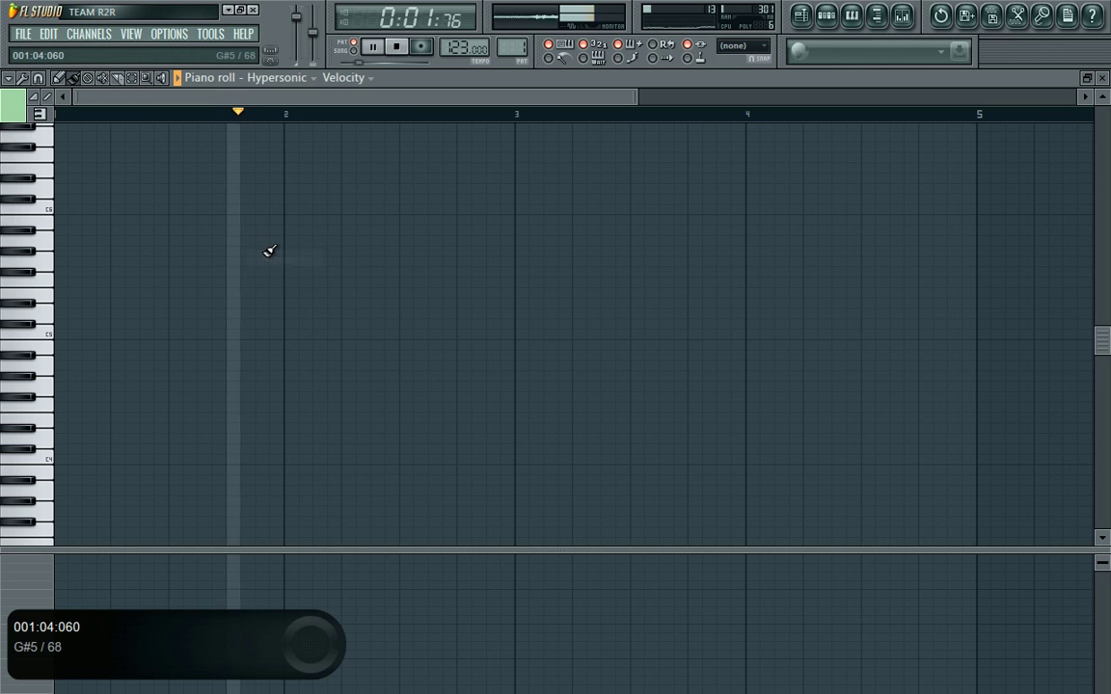
- Place short B4, G4 and D5 notes as a chord at the start of bar 1 in the Hypersonic piano roll
left_click(61, 313)
left_click_drag(61, 342, 61, 344)
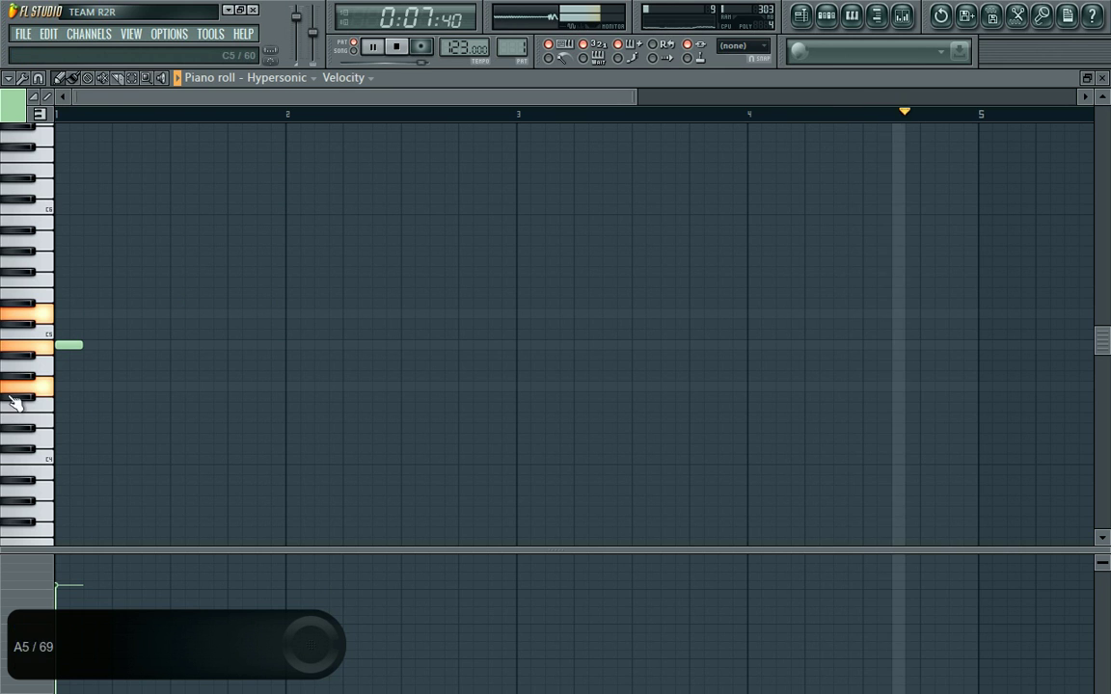
left_click(58, 386)
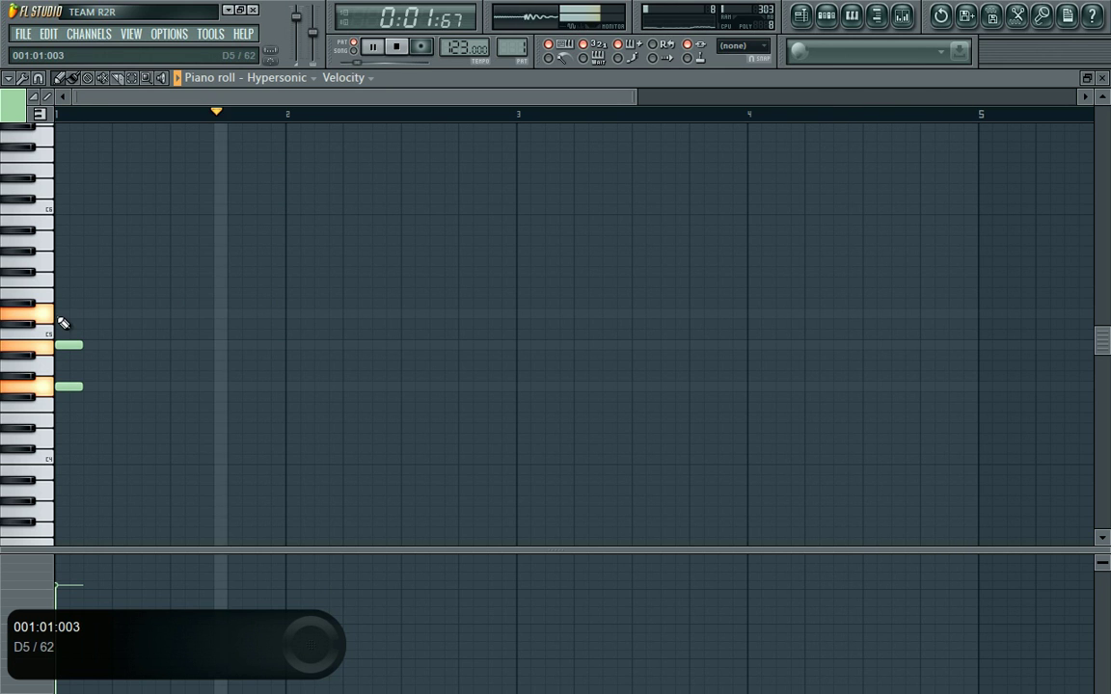
left_click(61, 313)
- Select all three chord notes, stretch them to fill bars 1 and 2, and duplicate the chord into bars 3 and 4
left_click(133, 79)
key("ctrl+a")
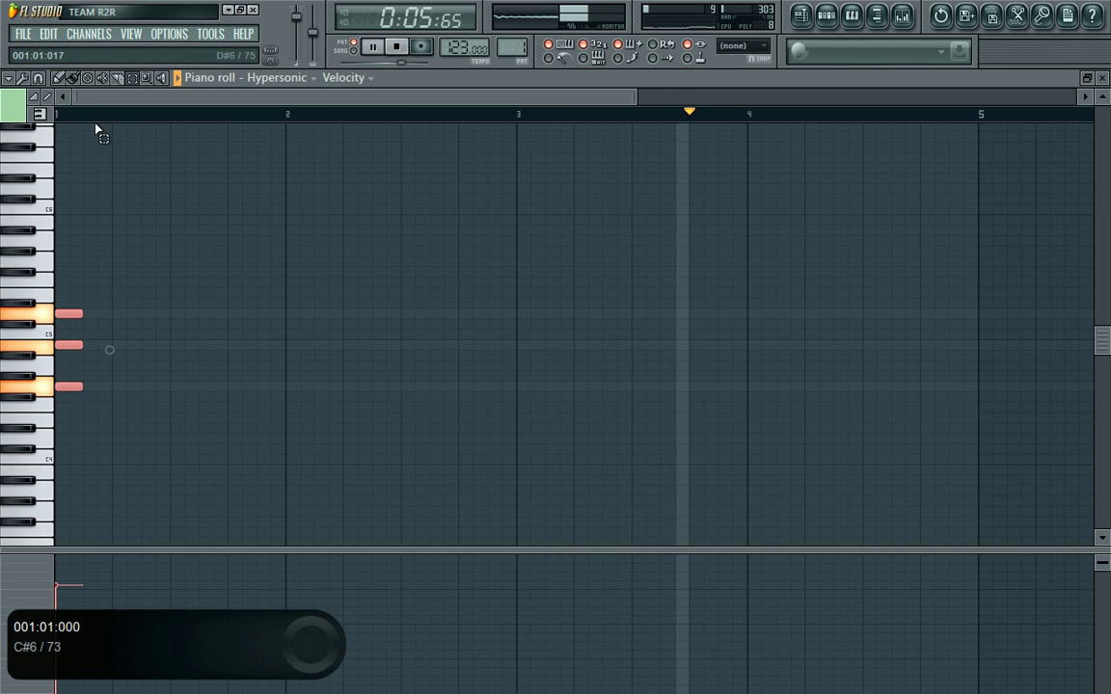
left_click_drag(79, 314, 503, 322)
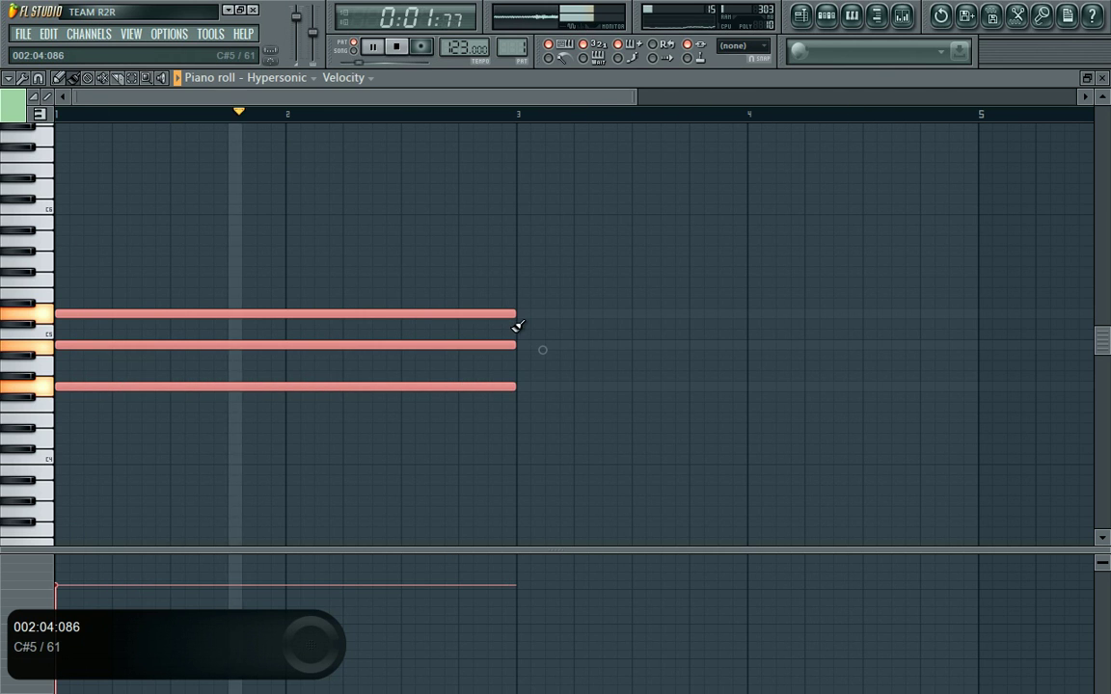
mouse_move(516, 326)
left_mouse_down()
mouse_move(782, 325)
mouse_move(598, 326)
mouse_move(713, 326)
left_mouse_up()
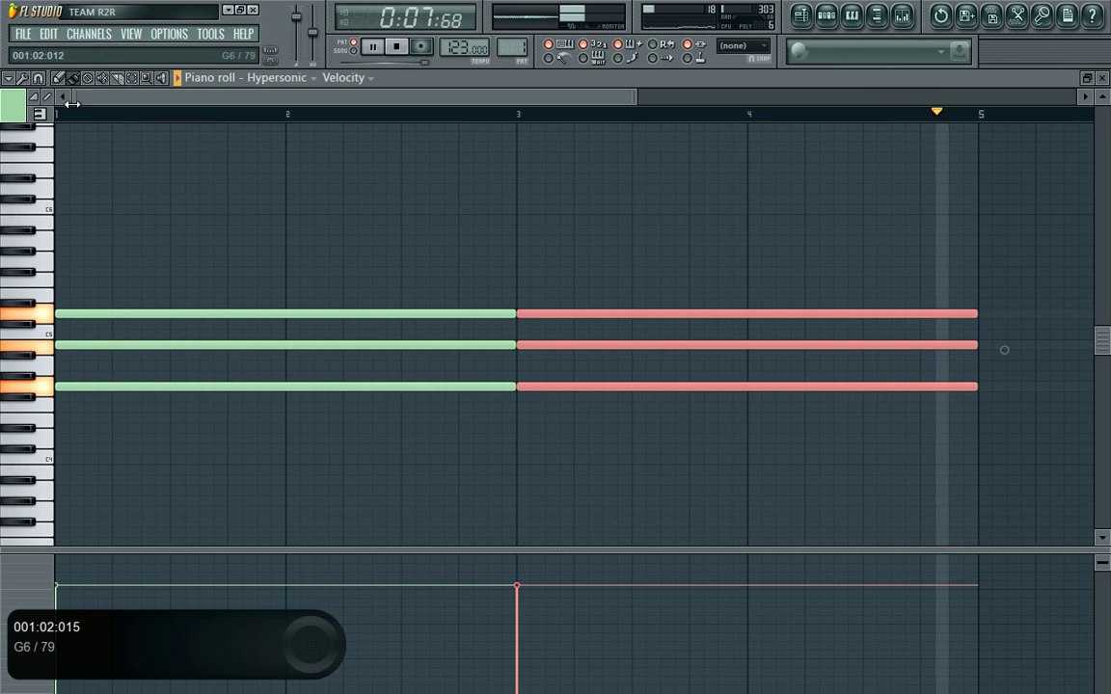
- Add a two-bar E4 note under the chord in bars 3 and 4 and a two-bar F5 above the chord in bars 1 and 2
left_click(518, 416)
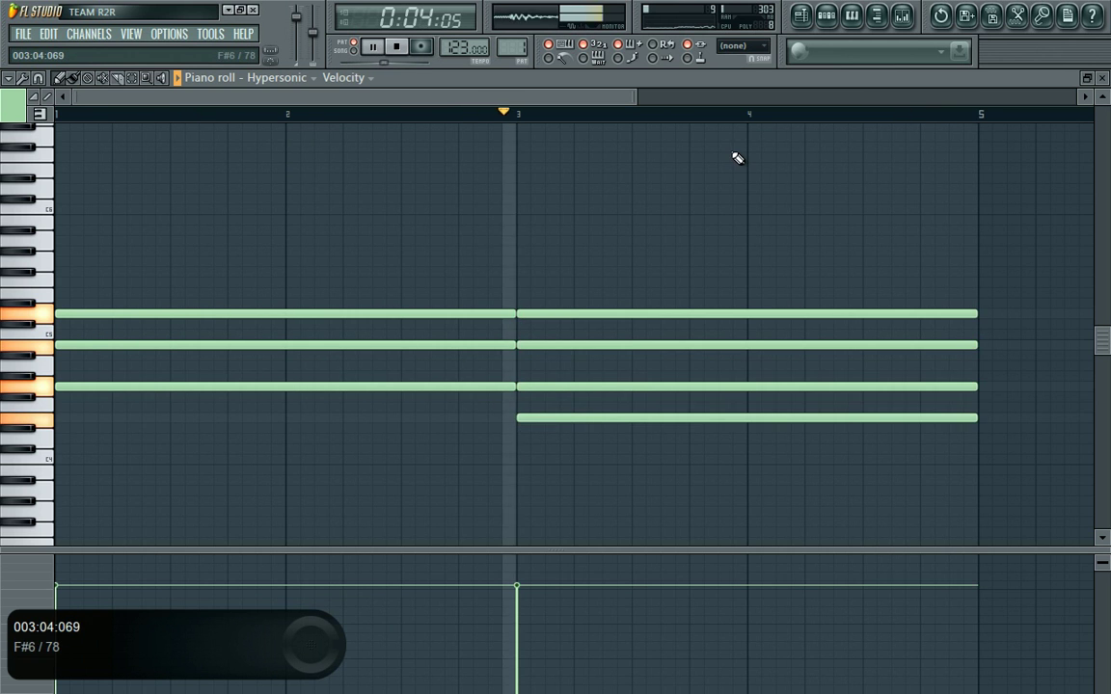
left_click(57, 282)
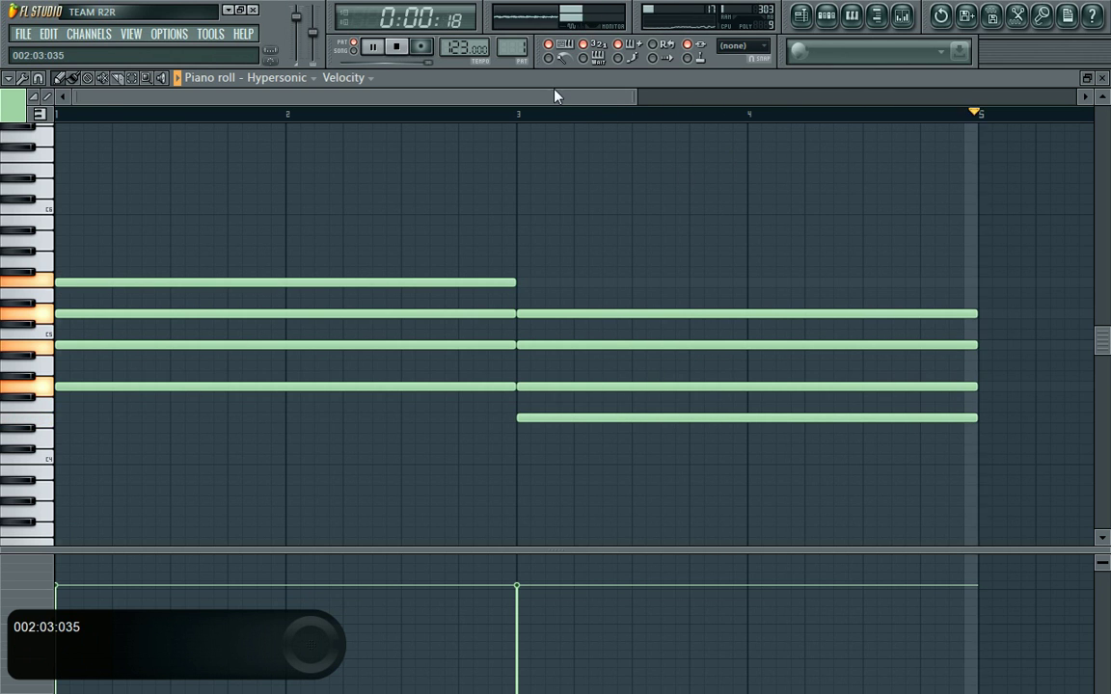
- Reopen the Hypersonic instrument, raise the part 1 level to +1.4 dB, and collapse the Electric Pianos category
left_click(827, 16)
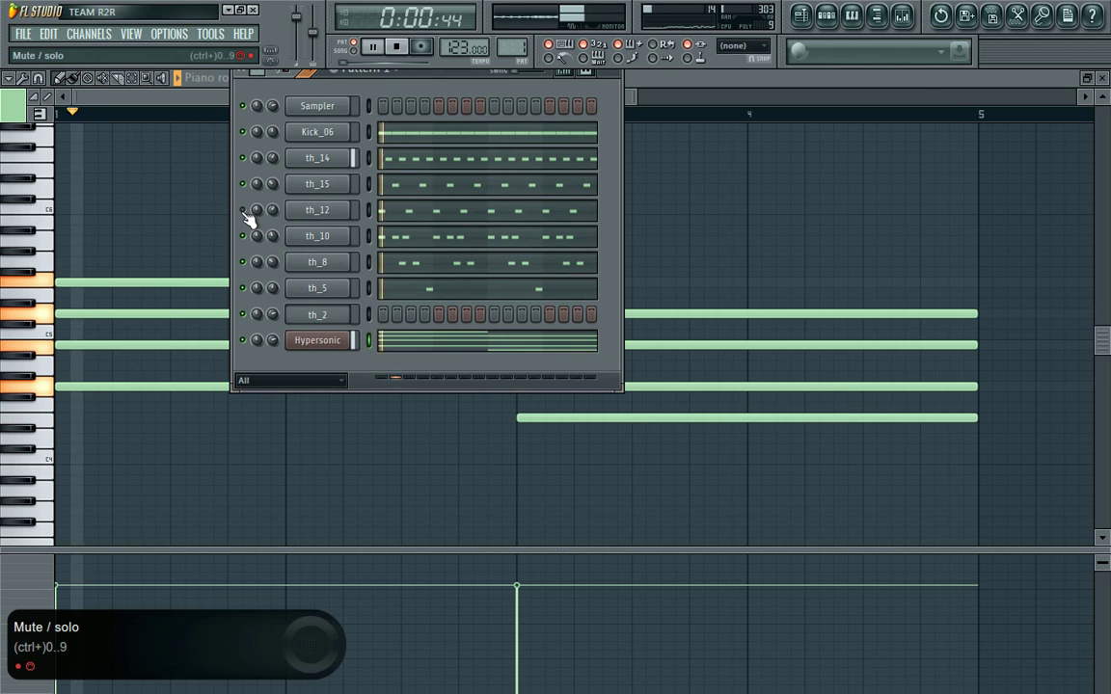
left_click(334, 342)
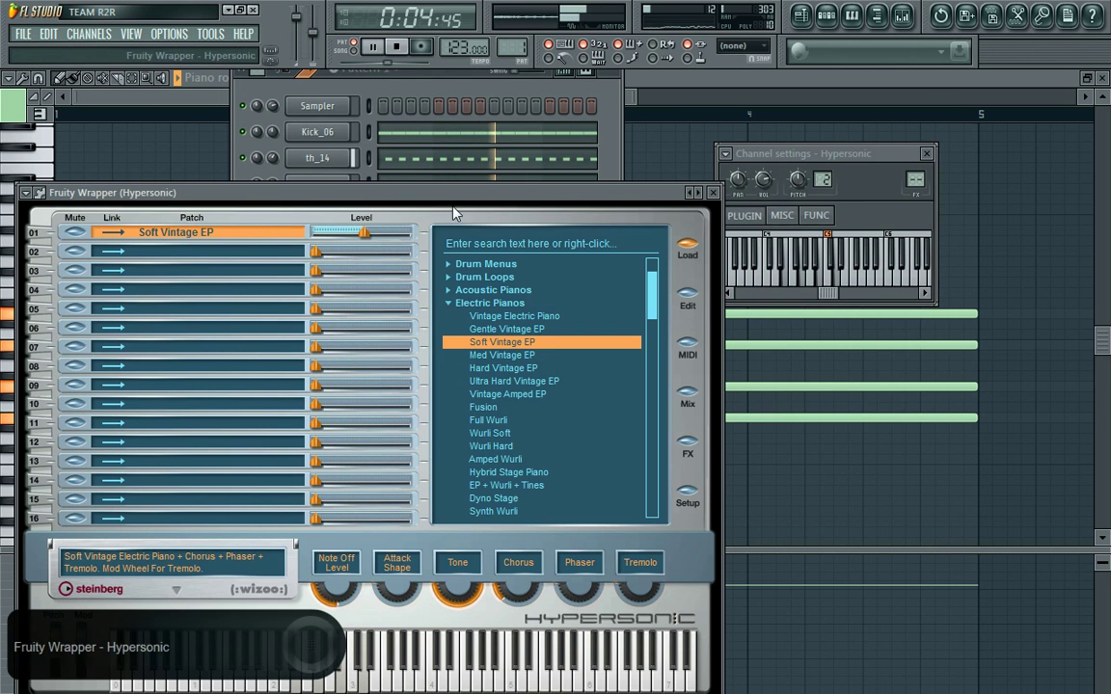
left_click(447, 303)
- Load Soft Legato Strings from Strings into part 2, link it to part 1, and set its level to -28.0 dB
left_click(243, 250)
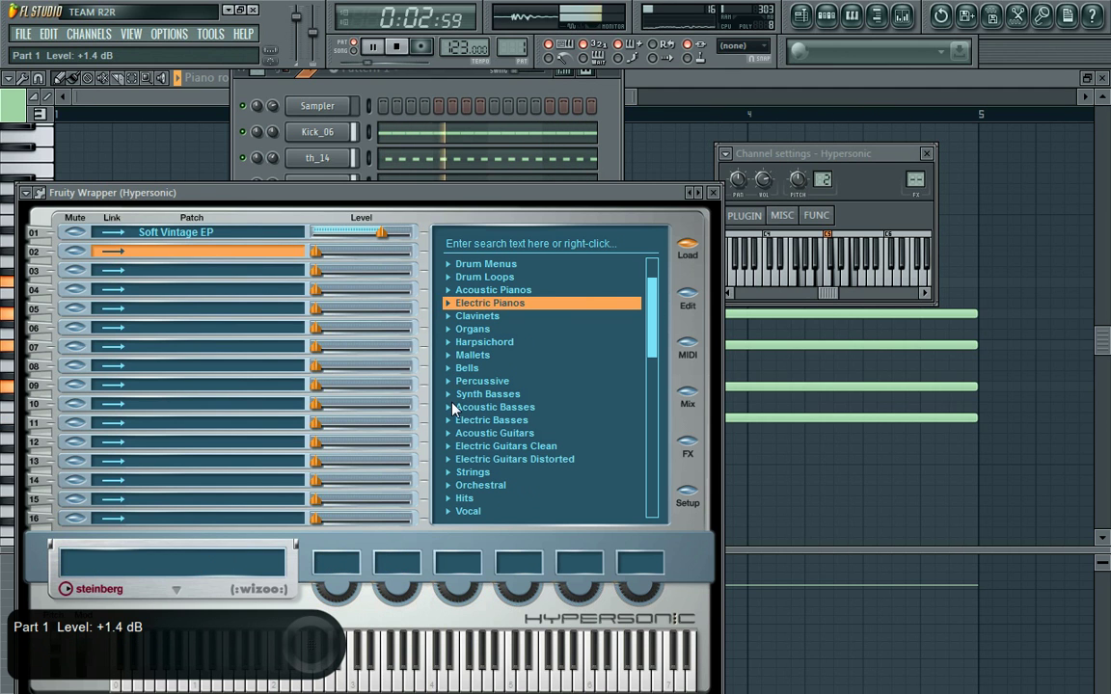
left_click(448, 474)
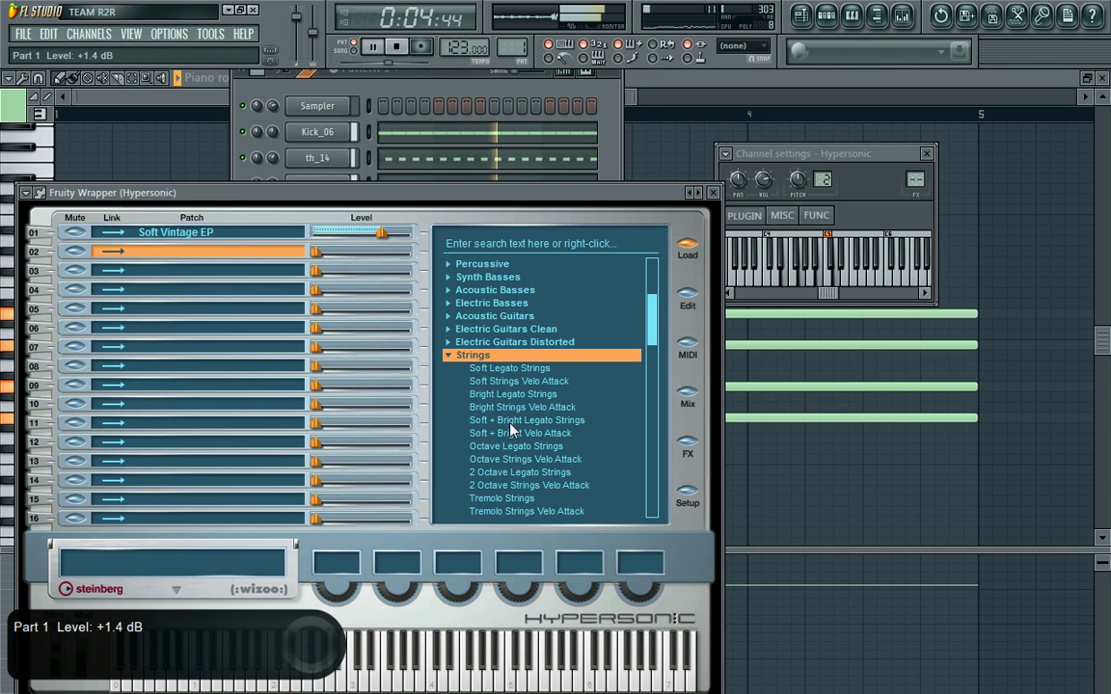
double_click(508, 368)
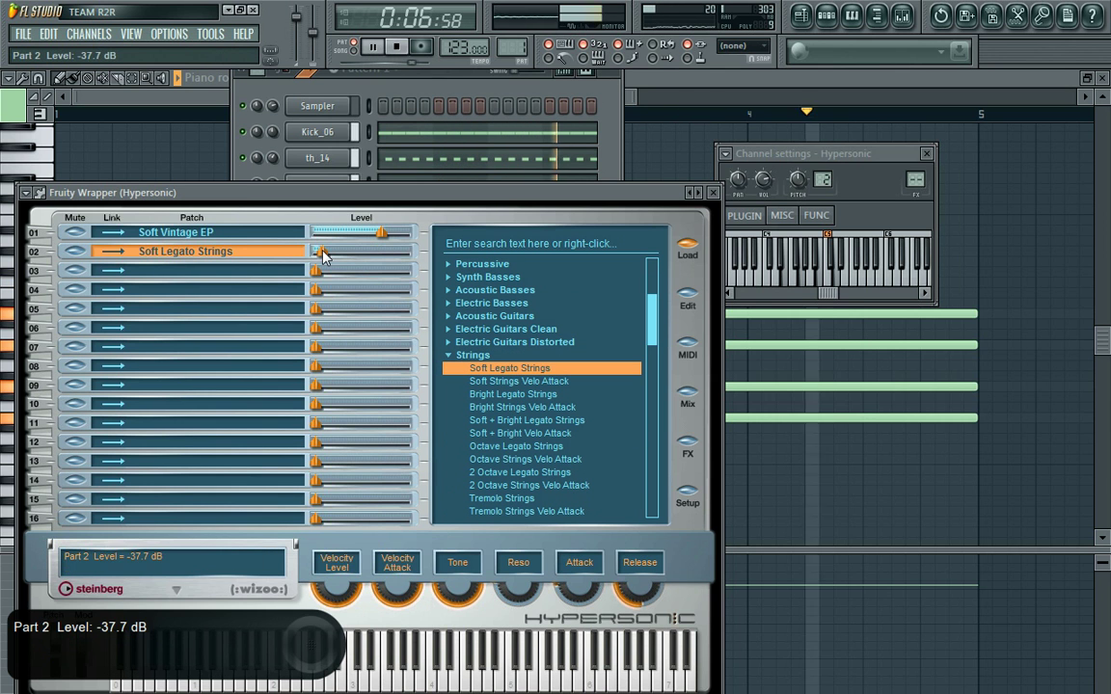
left_click(113, 253)
left_click_drag(320, 253, 363, 216)
- Select the channels from Kick_06 through th_5 plus Hypersonic and link them to consecutive mixer tracks starting from insert 1
left_click(415, 94)
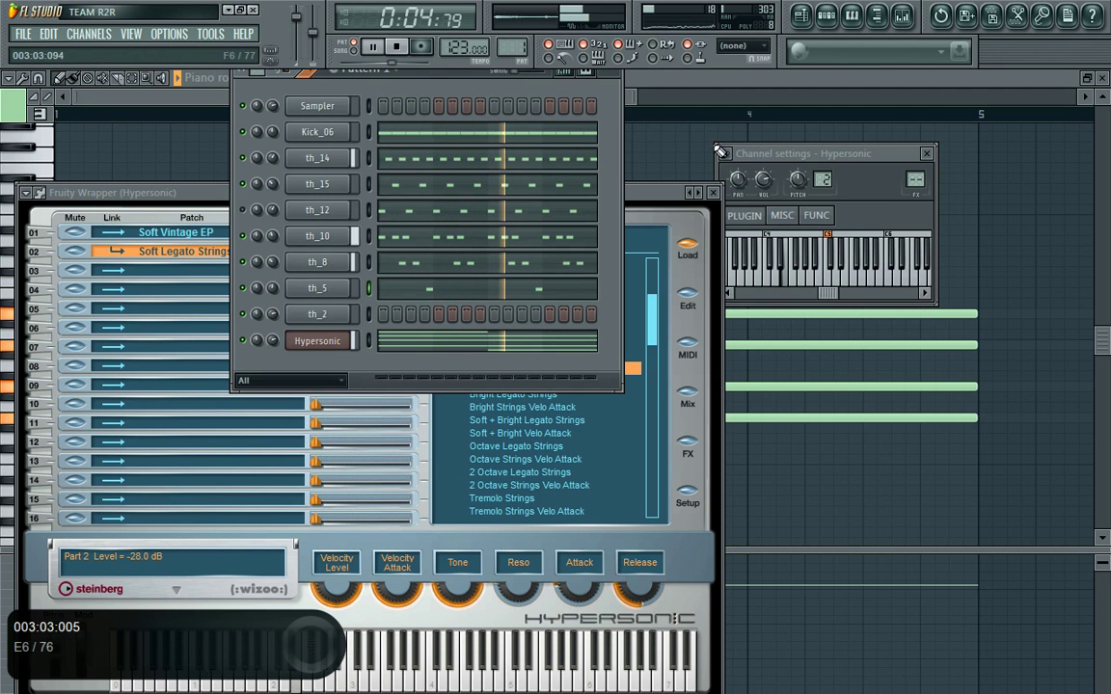
left_click_drag(369, 132, 369, 315)
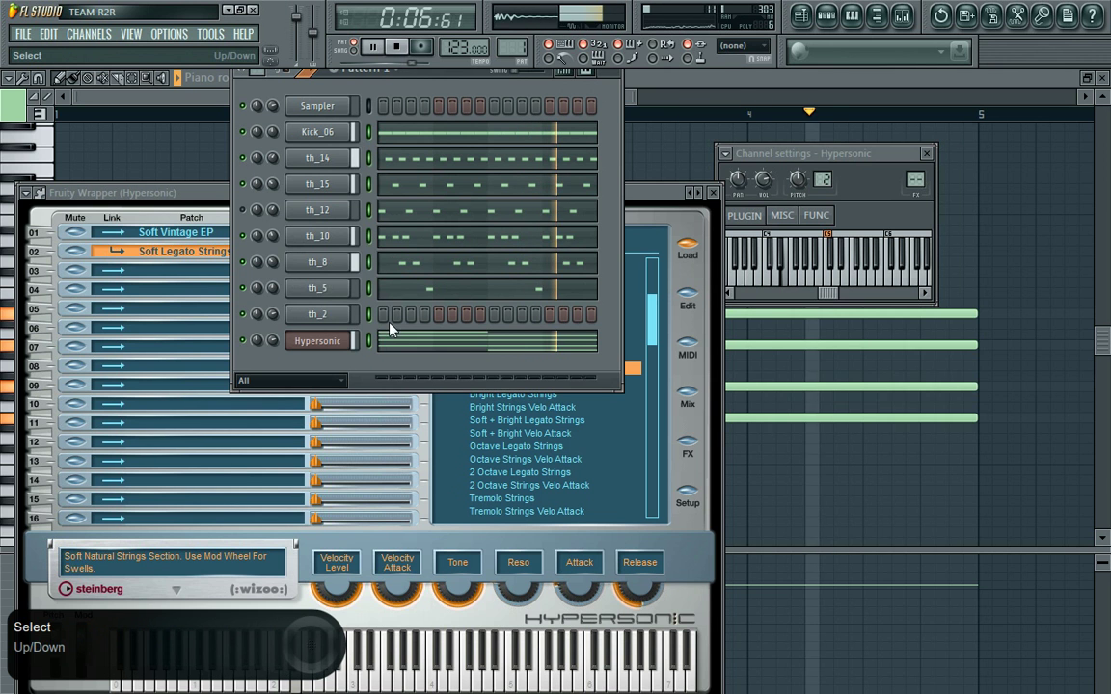
left_click(901, 14)
right_click(63, 376)
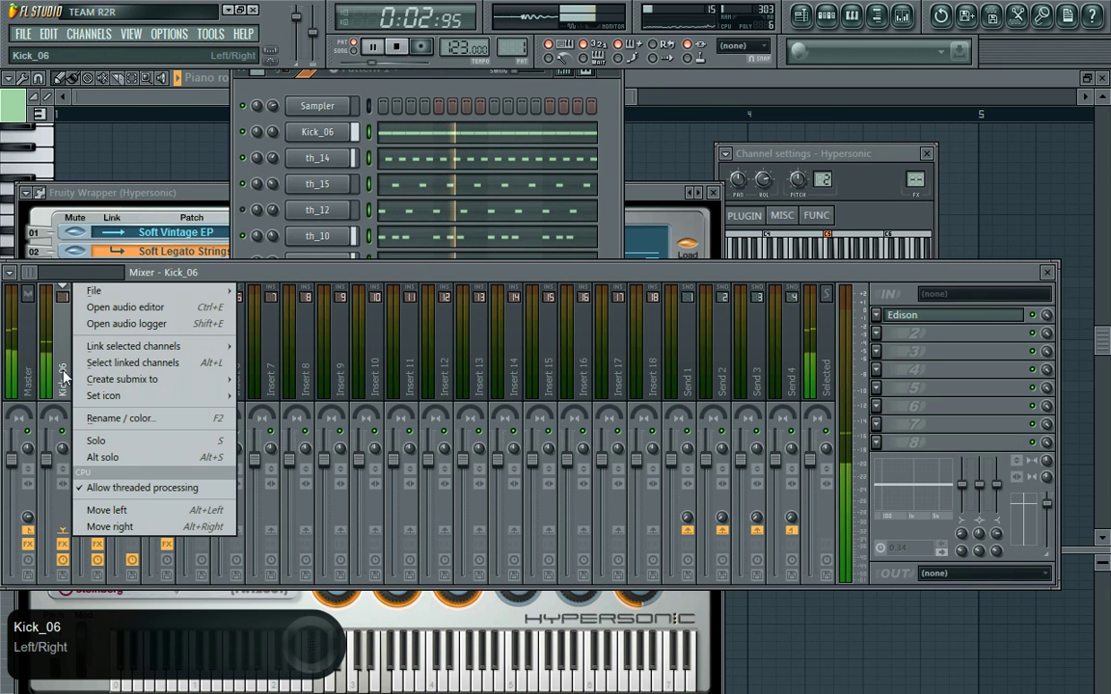
mouse_move(183, 346)
left_click(280, 364)
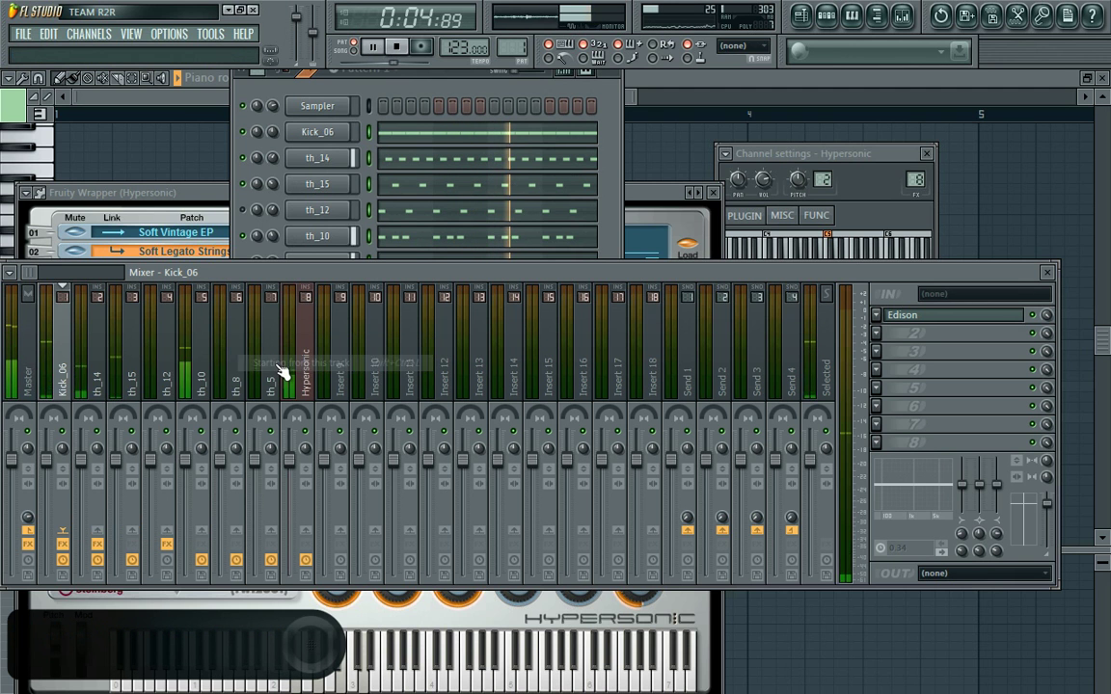
- Lower the th_5 mixer track volume to 88% (-2.9 dB) and load Fruity Delay Bank in its first effect slot
left_click(274, 395)
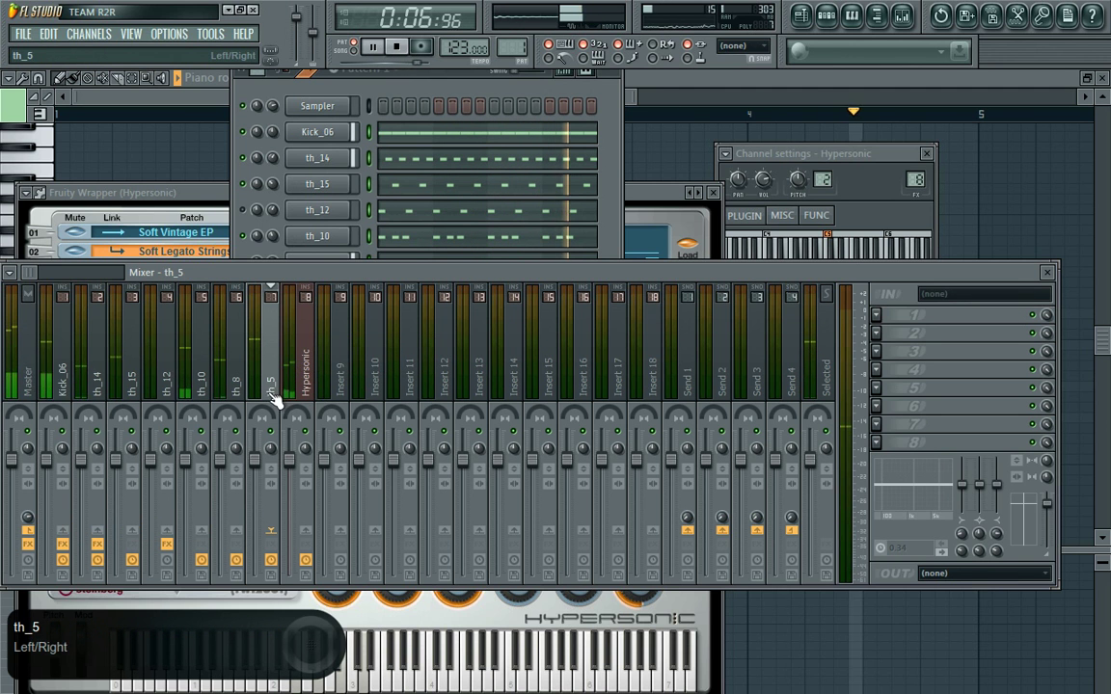
left_click_drag(255, 459, 255, 473)
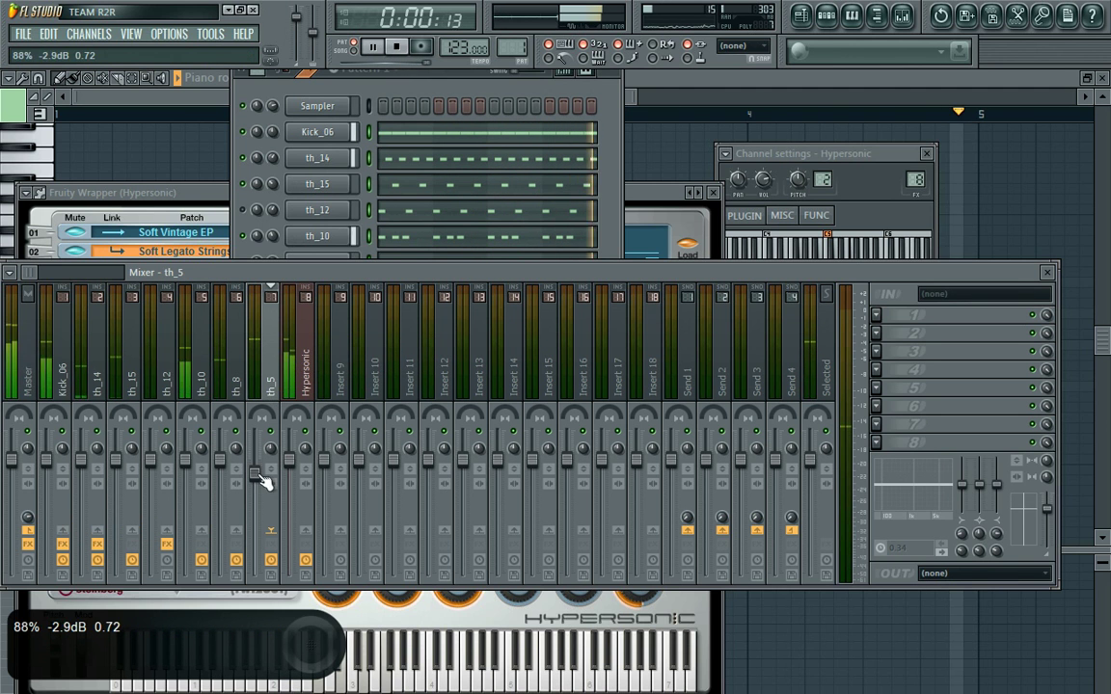
left_click(876, 315)
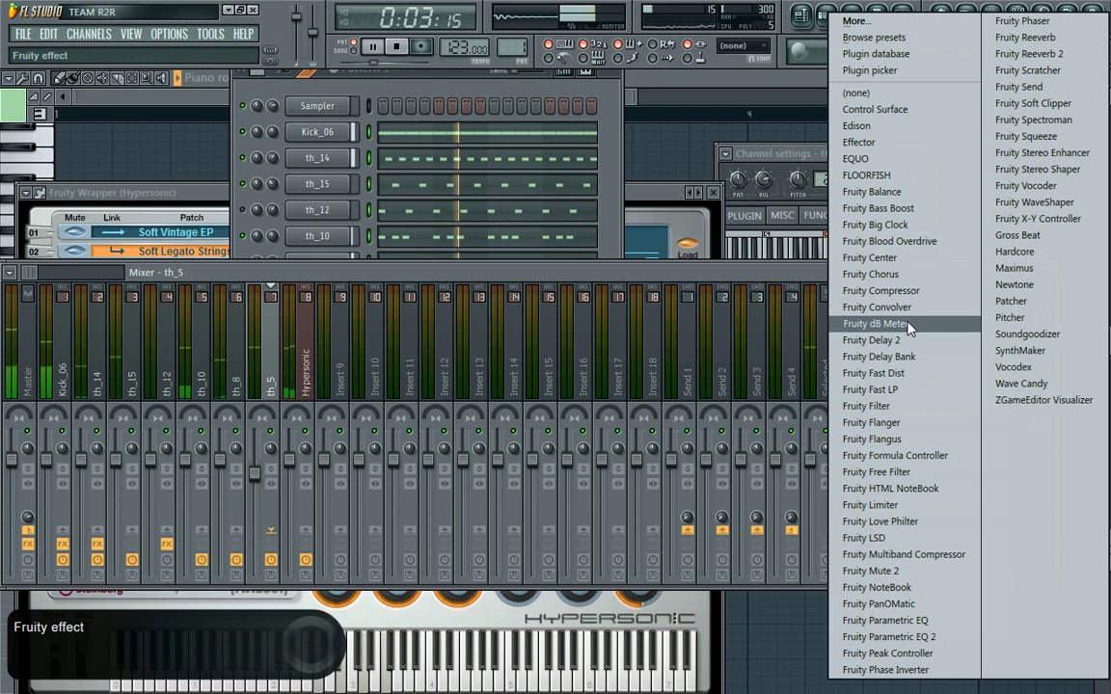
left_click(907, 356)
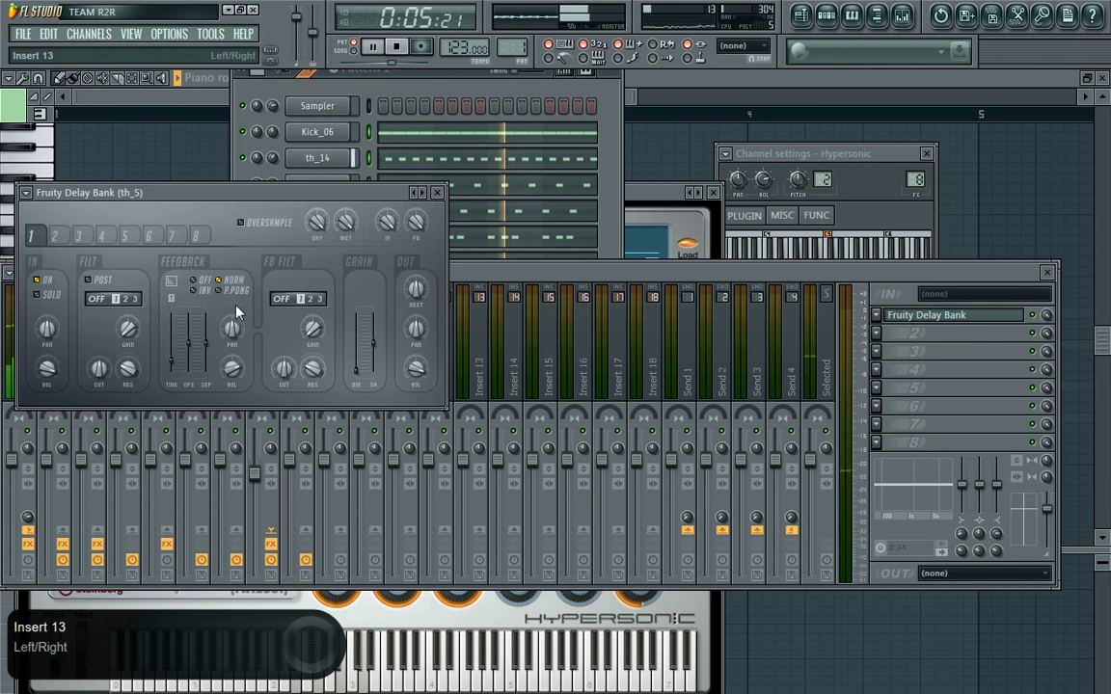
- Adjust the feedback time of bank 1 in th_5's Fruity Delay Bank slightly and close the effect window
left_click_drag(178, 365, 179, 359)
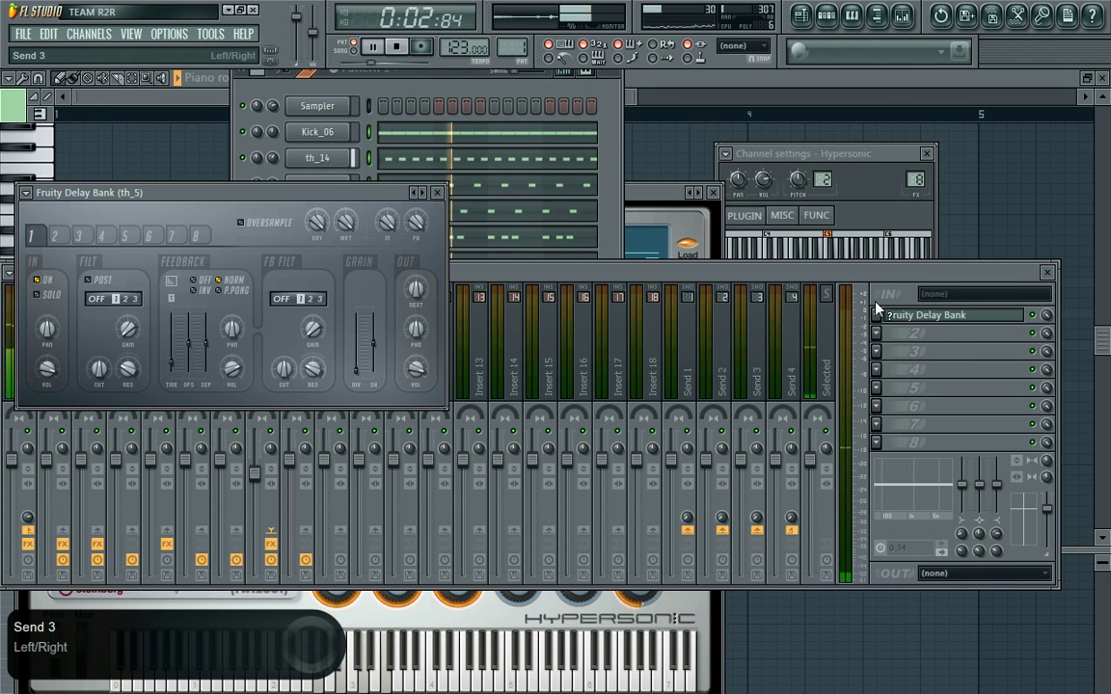
left_click(665, 276)
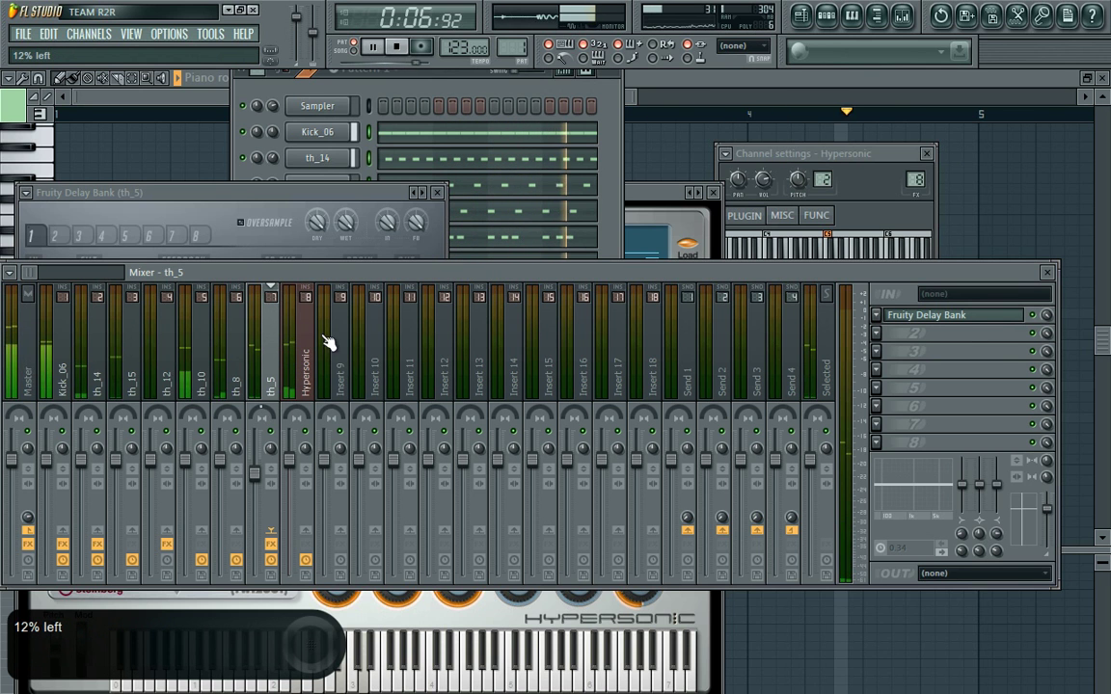
left_click(421, 192)
left_click(437, 192)
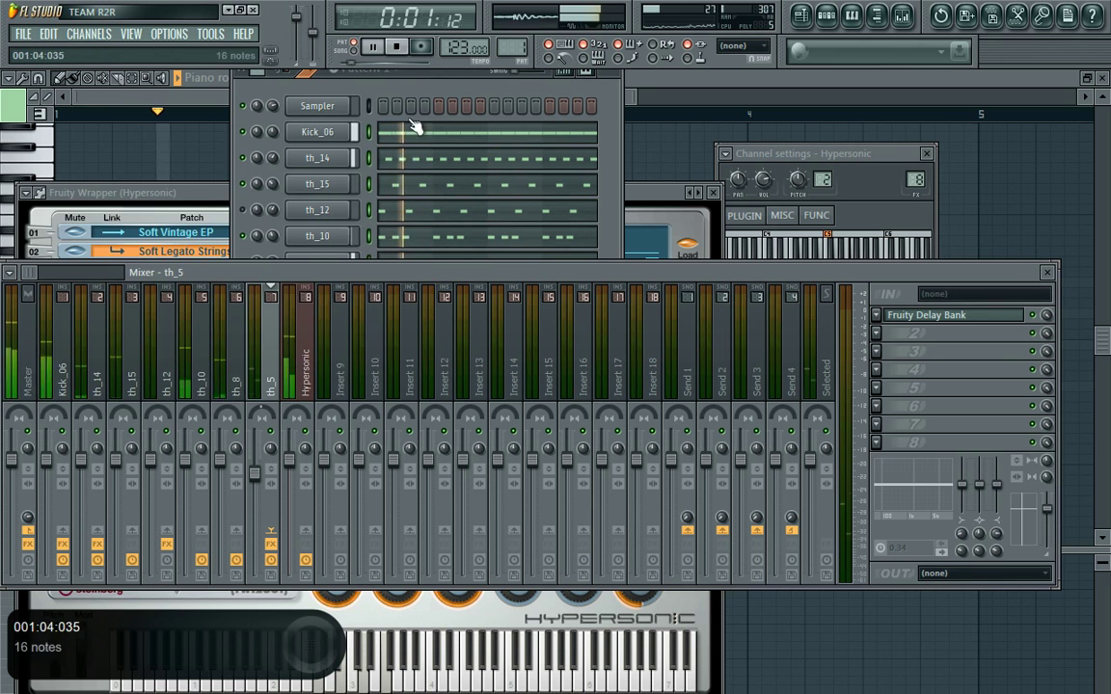
- Open the th_2 channel settings and its piano roll from the channel list
left_click(391, 90)
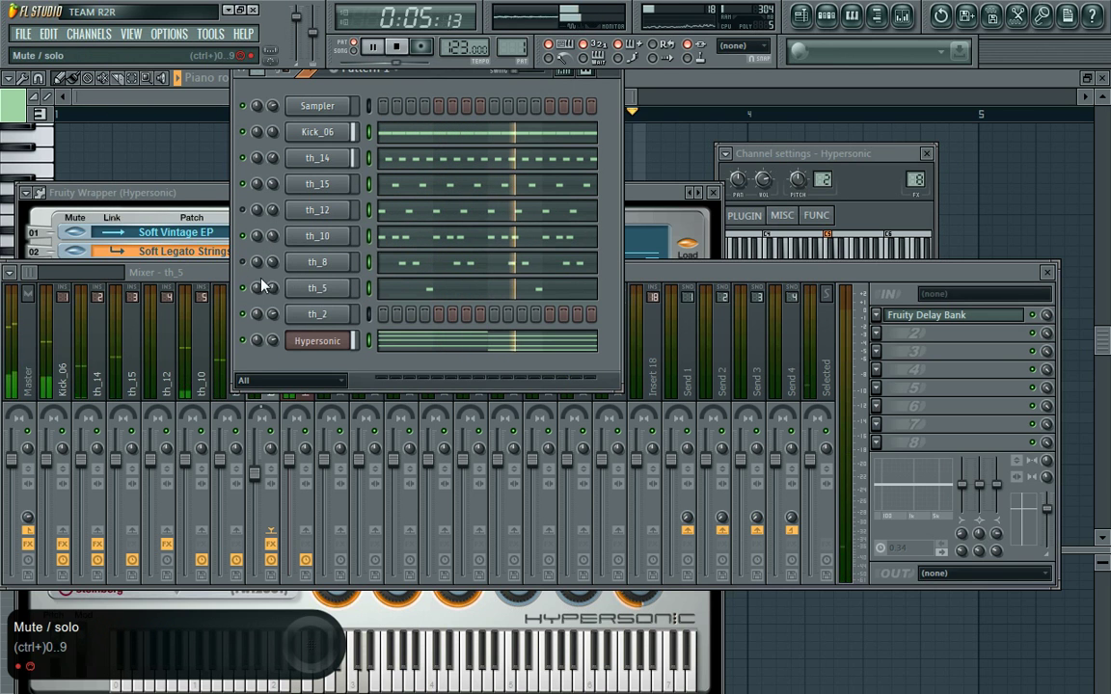
left_click(317, 314)
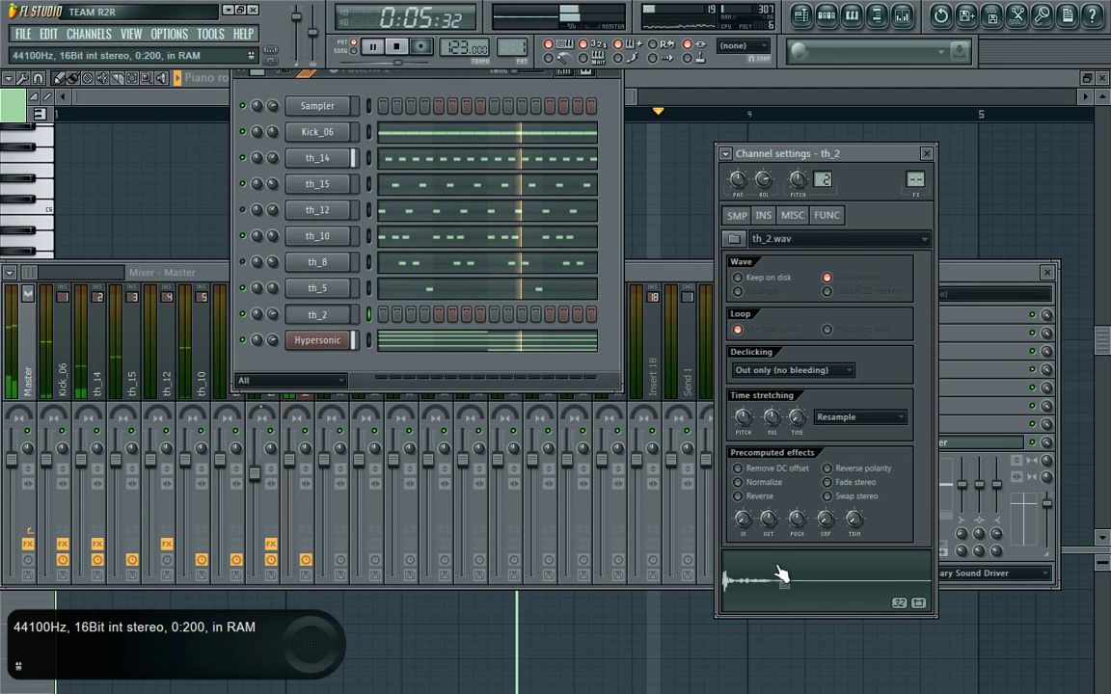
right_click(345, 315)
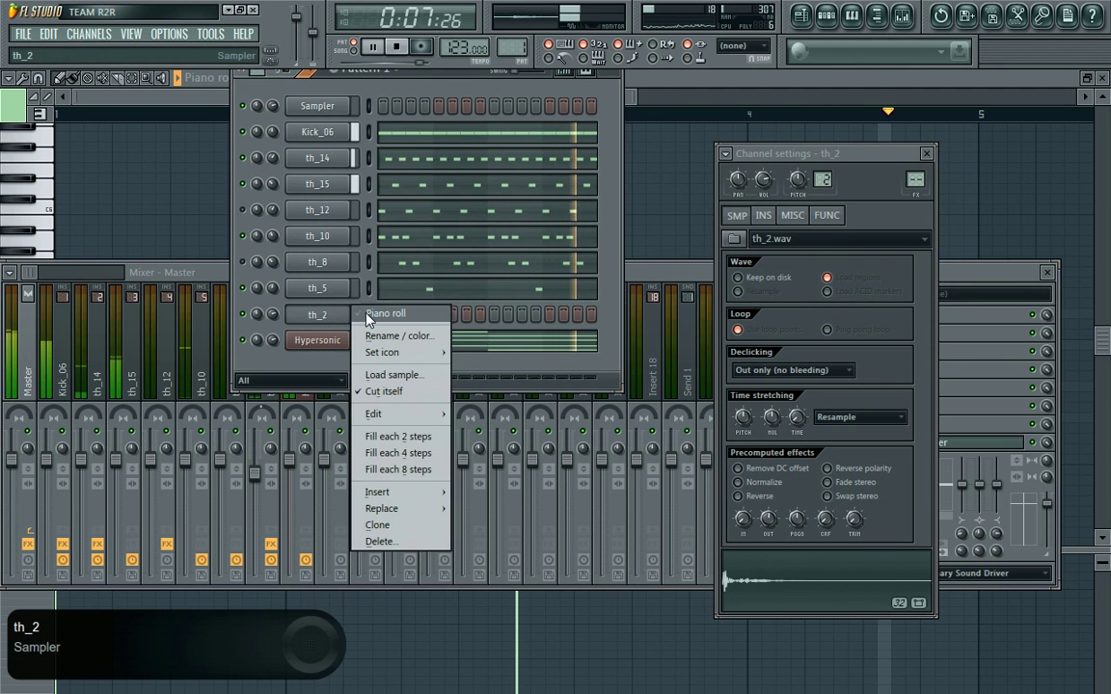
left_click(371, 310)
- Place four pairs of short C5 notes, each 12 ticks long, after beats 1 and 3 of bars 1 and 2 in th_2
left_click(106, 334)
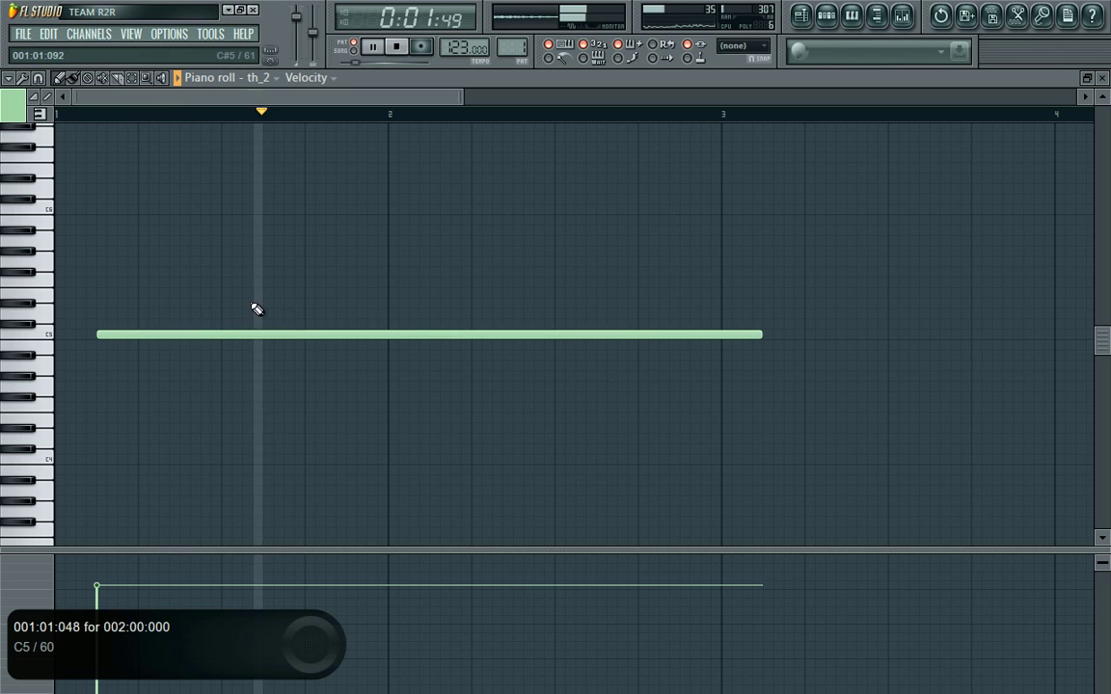
left_click_drag(759, 333, 108, 366)
left_click(124, 338)
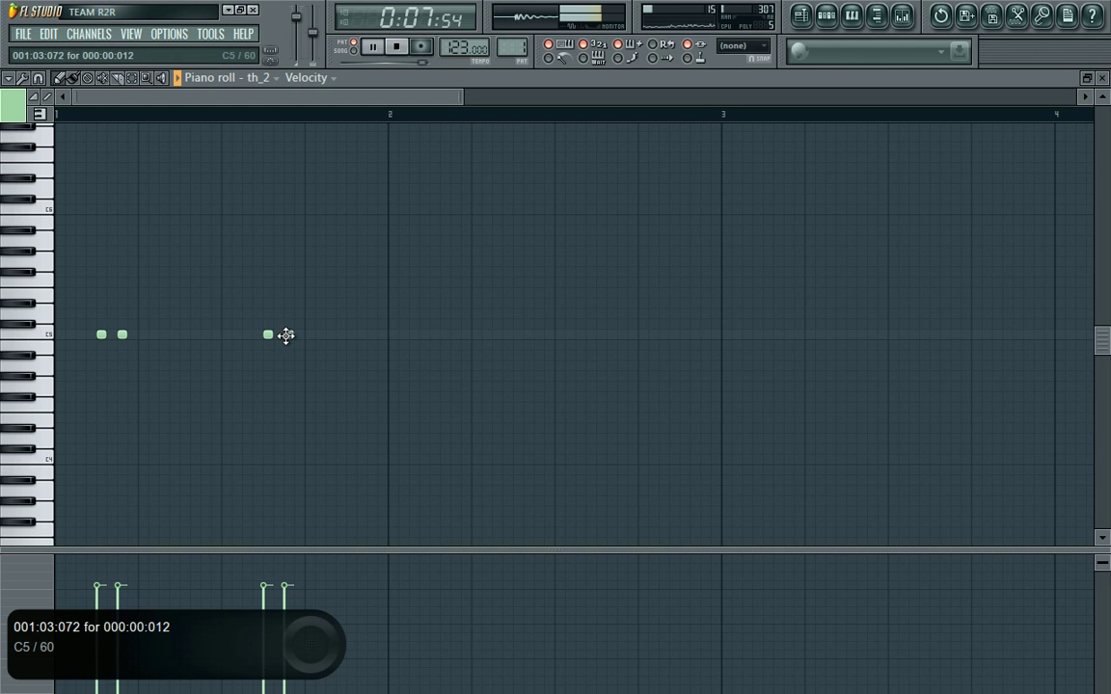
left_click(436, 336)
left_click(453, 336)
left_click(601, 335)
left_click(622, 336)
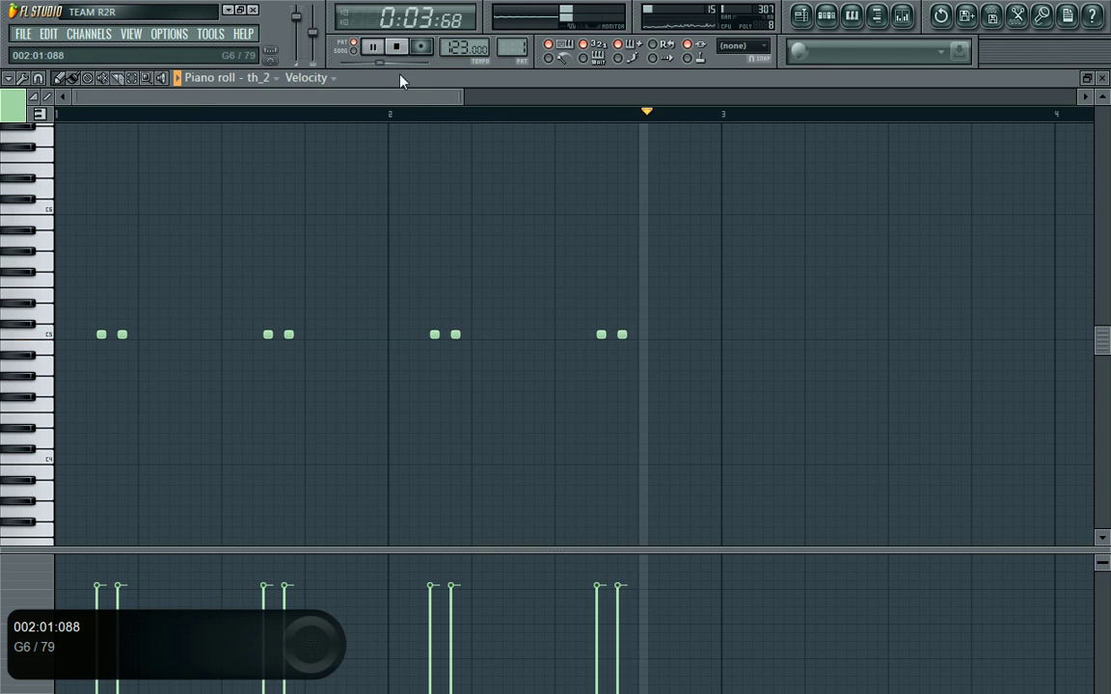
- Duplicate the four pairs of C5 notes in th_2 and place the copies in bars 3 and 4
left_click_drag(460, 97, 932, 123)
left_click(134, 79)
left_click_drag(360, 337, 5, 208)
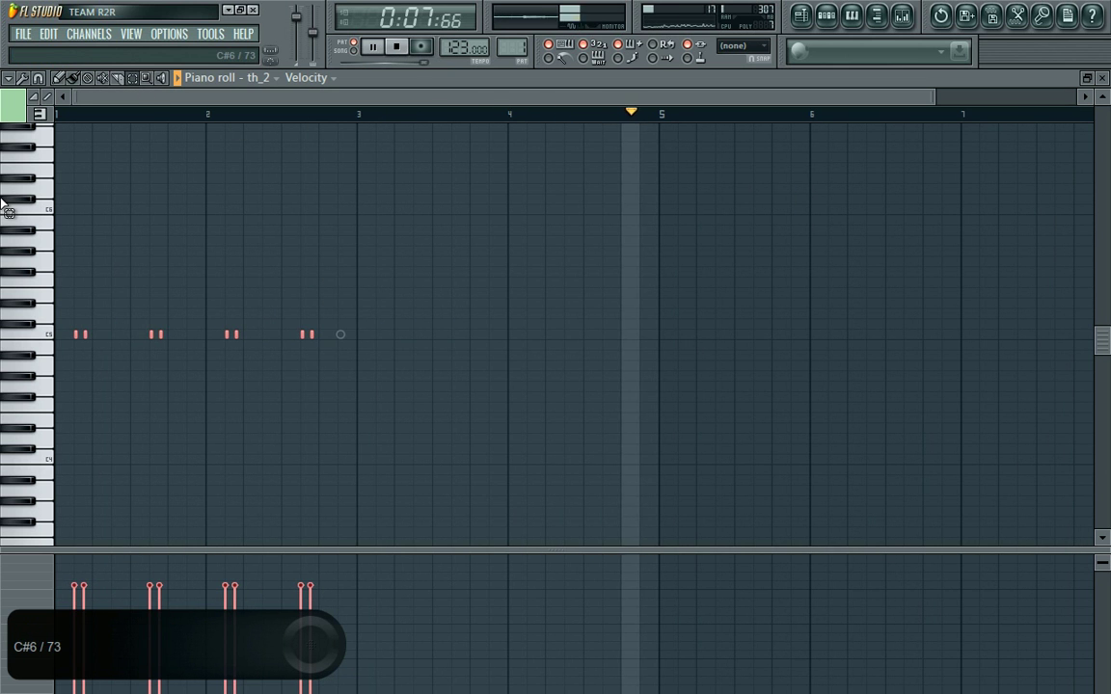
key("shift+Right")
key("shift+Right")
key("shift+Right")
key("shift+Right")
key("shift+Right")
key("shift+Right")
key("shift+Right")
key("shift+Right")
key("shift+Right")
key("shift+Right")
key("shift+Right")
key("shift+Right")
key("shift+Right")
key("shift+Right")
key("shift+Right")
key("shift+Right")
key("shift+Right")
key("shift+Right")
key("shift+Right")
key("shift+Right")
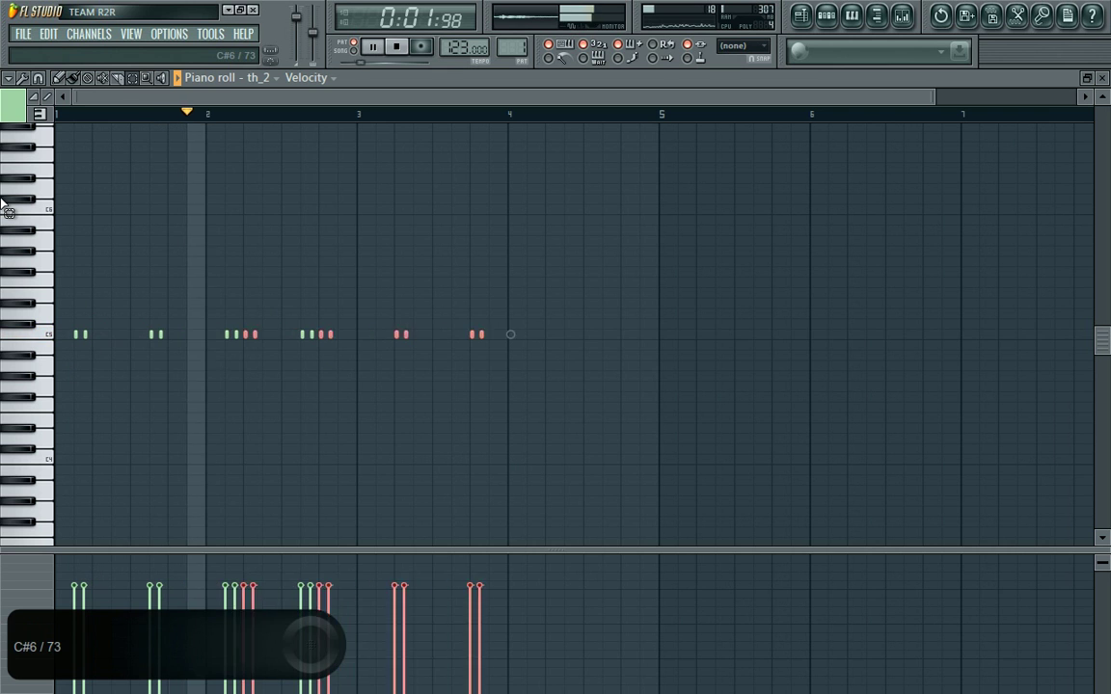
key("shift+Right")
key("shift+Right")
key("shift+Right")
key("shift+Right")
key("shift+Right")
key("shift+Right")
key("shift+Right")
key("shift+Right")
key("shift+Right")
key("shift+Right")
key("shift+Right")
key("shift+Right")
key("shift+Right")
key("shift+Right")
key("shift+Right")
key("shift+Right")
key("shift+Right")
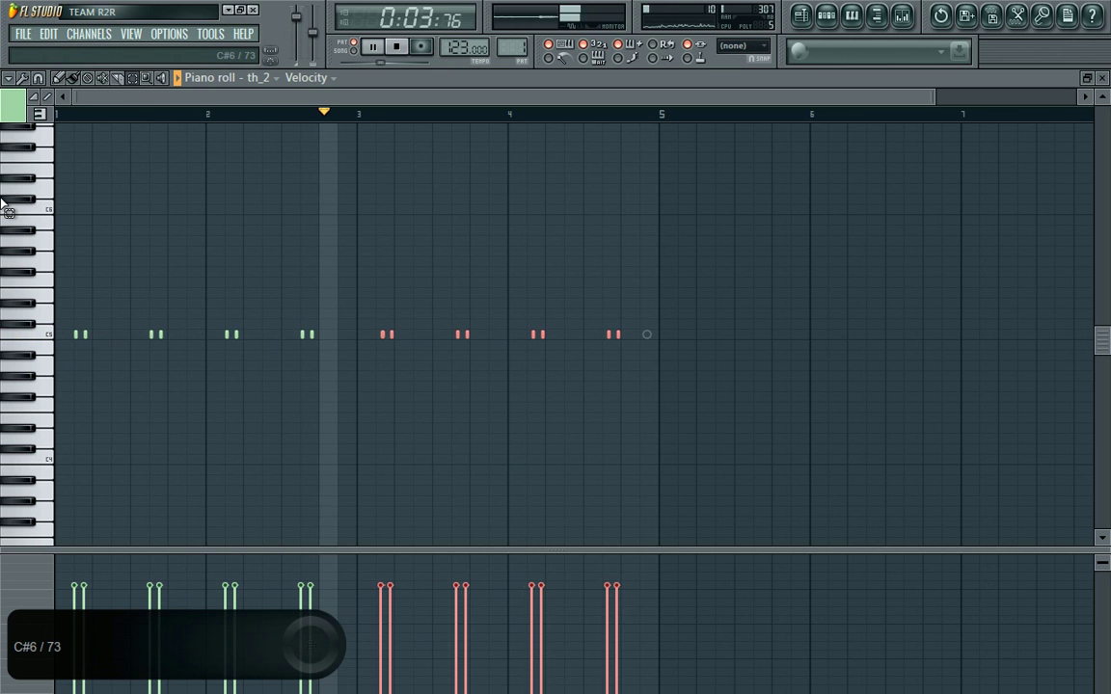
- In Hypersonic, mute the Soft Legato Strings part and set the Soft Vintage EP level to +2.7 dB, then stop playback
left_click(826, 15)
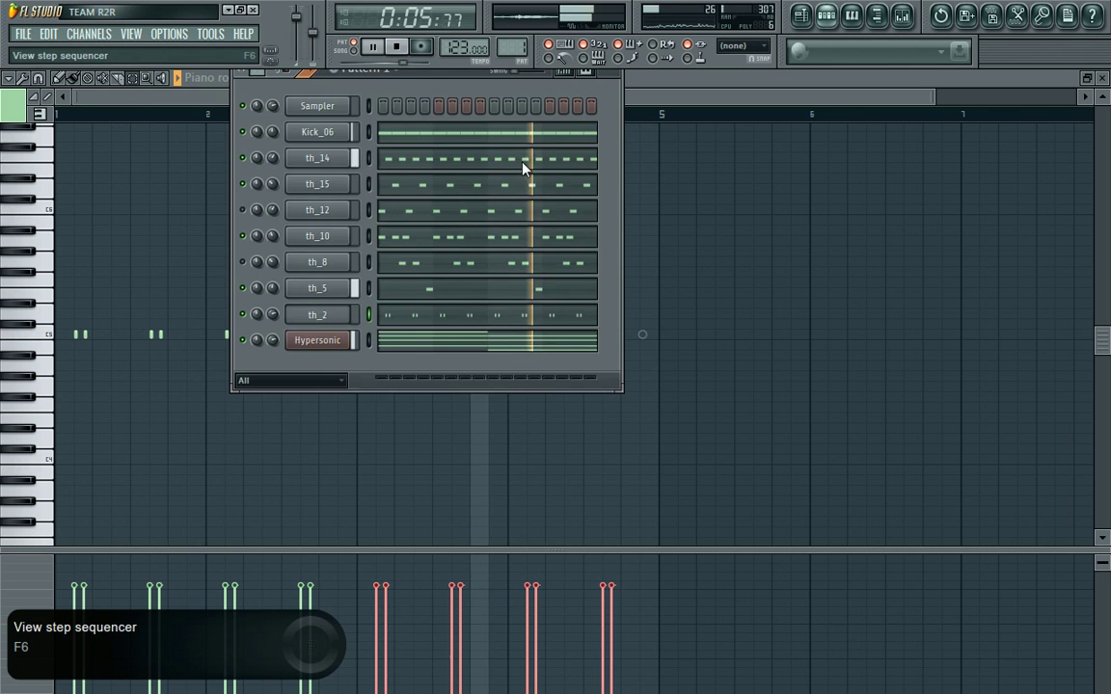
left_click(315, 339)
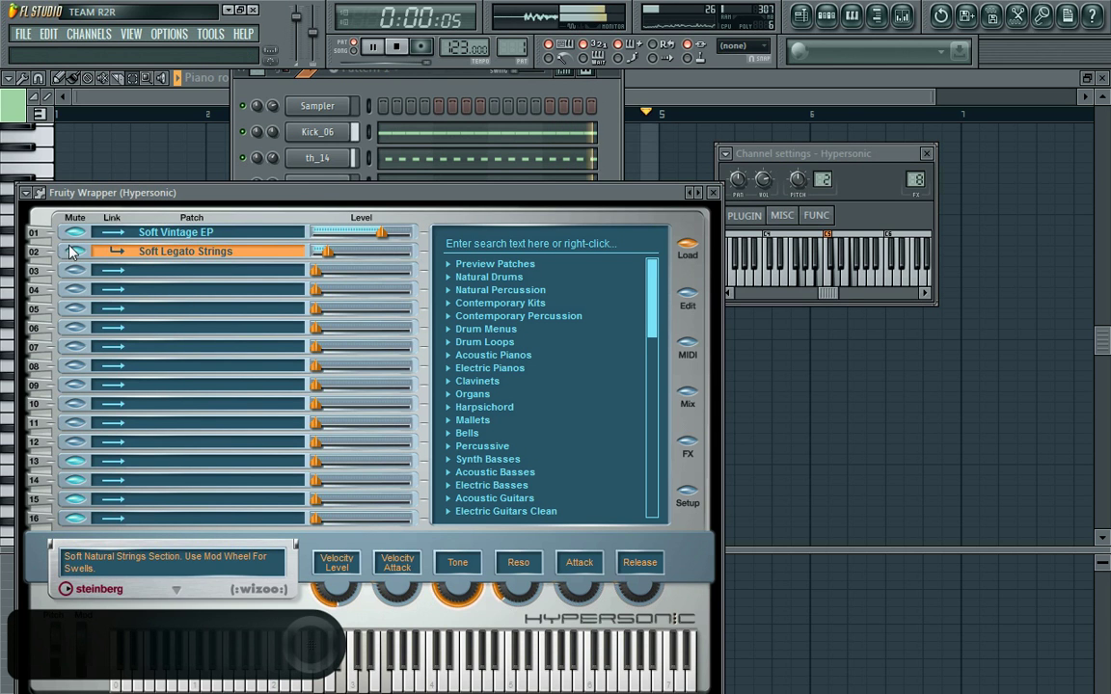
left_click_drag(381, 234, 386, 233)
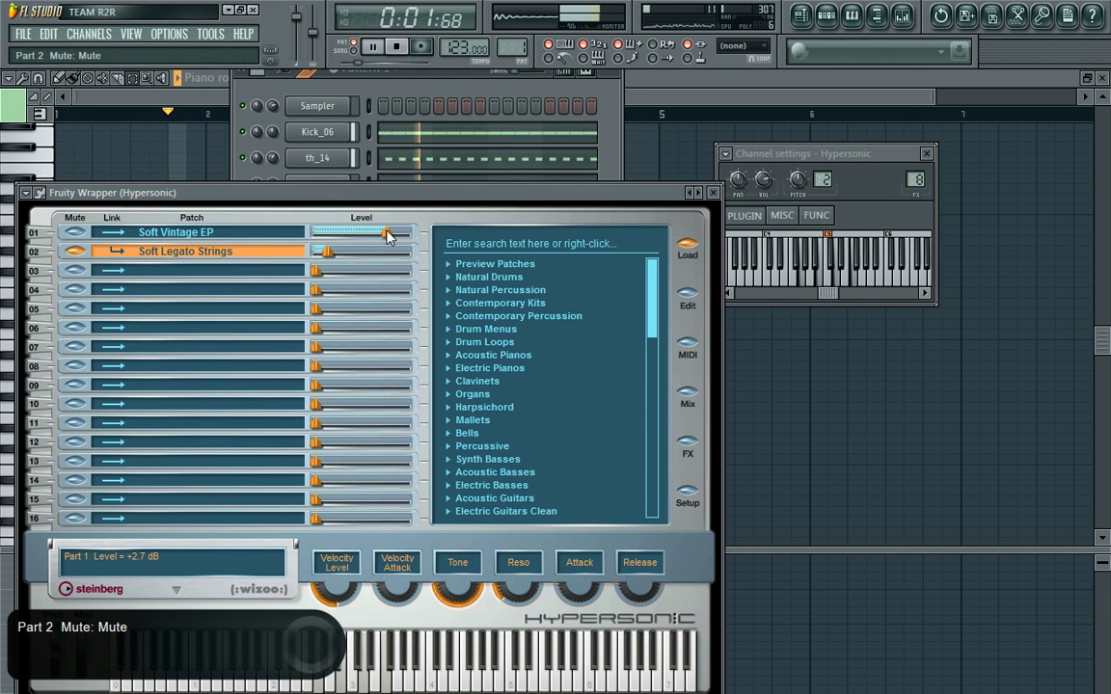
left_click(470, 91)
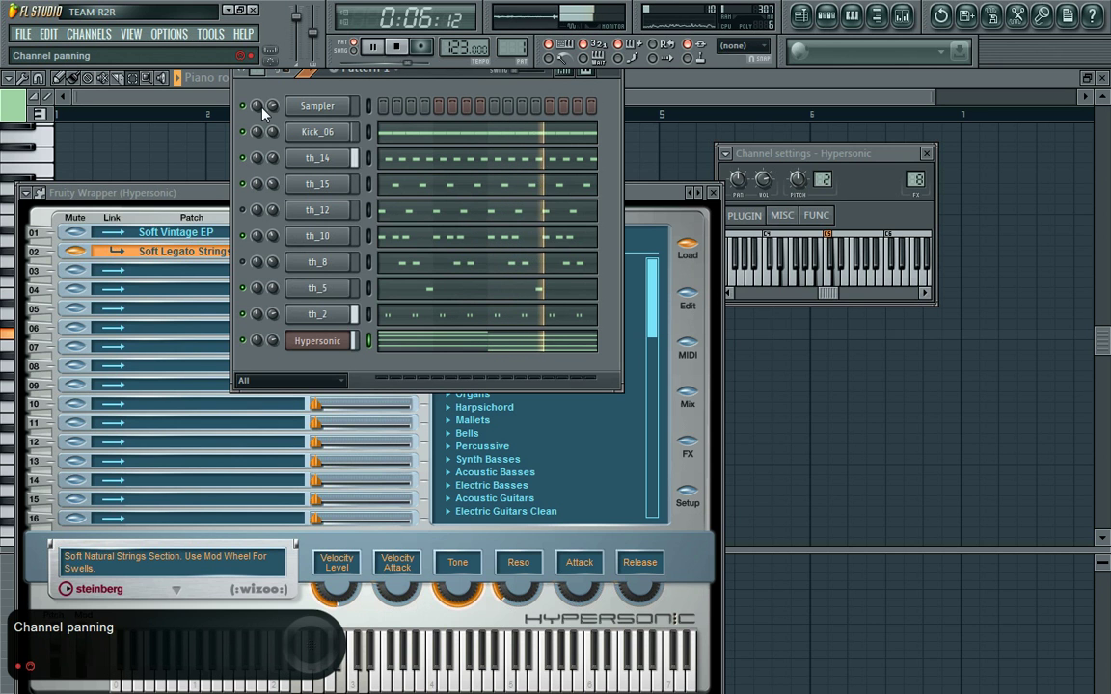
key("space")
- Show the screen recorder's control window from the system tray, and stop the beat's playback
key("super")
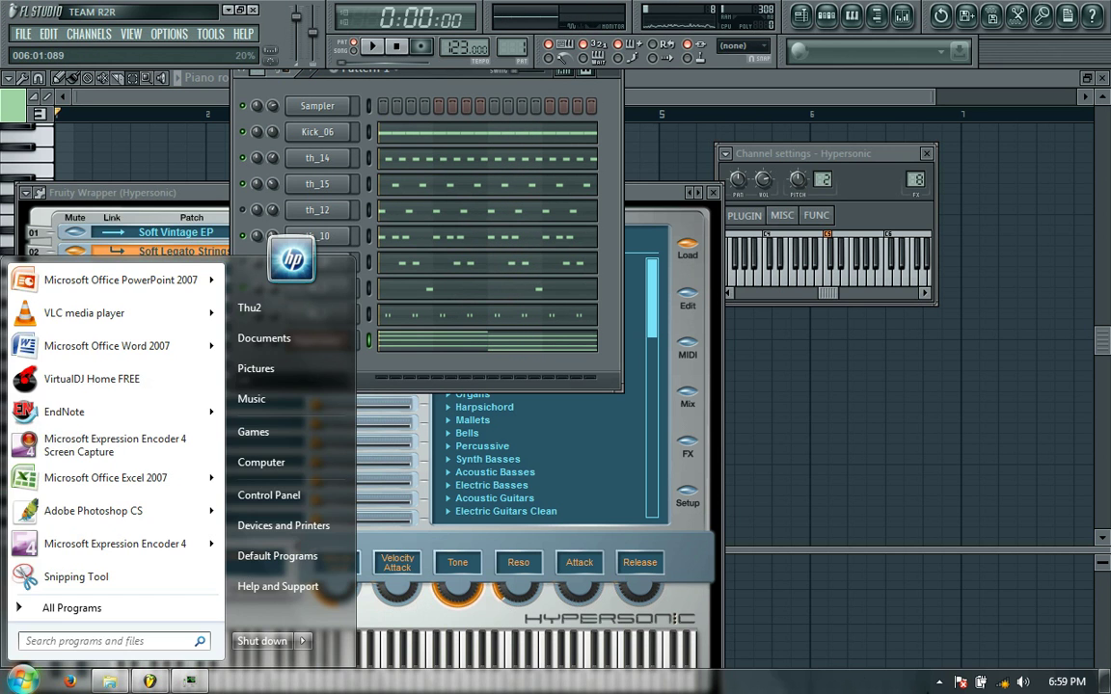
left_click(939, 681)
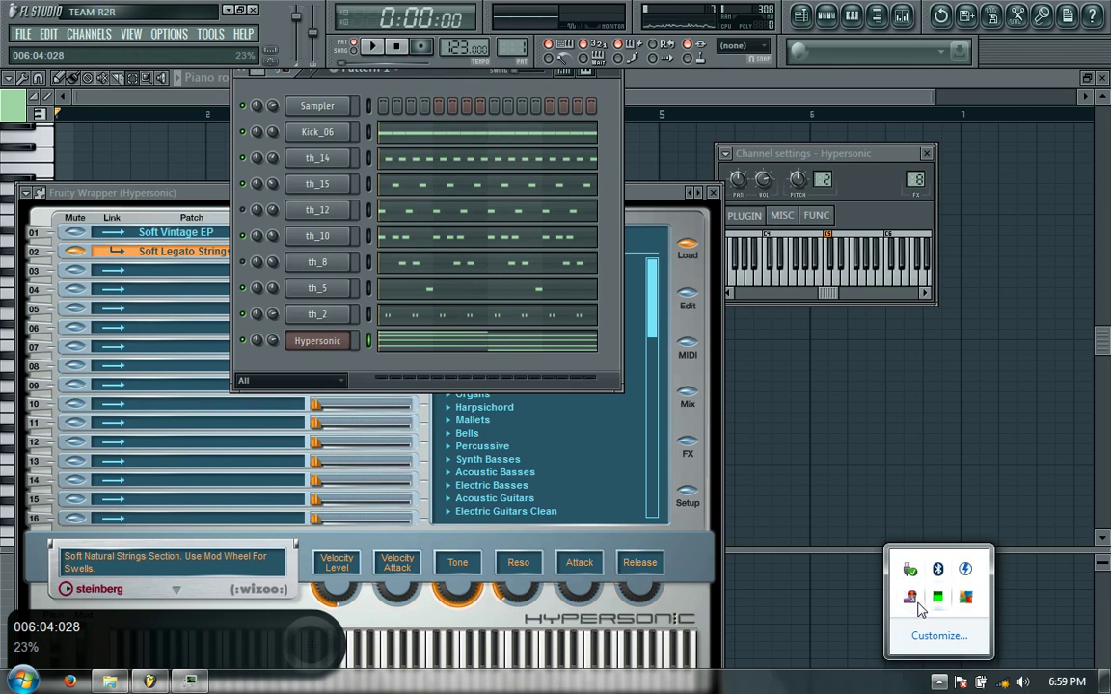
right_click(912, 600)
left_click(782, 549)
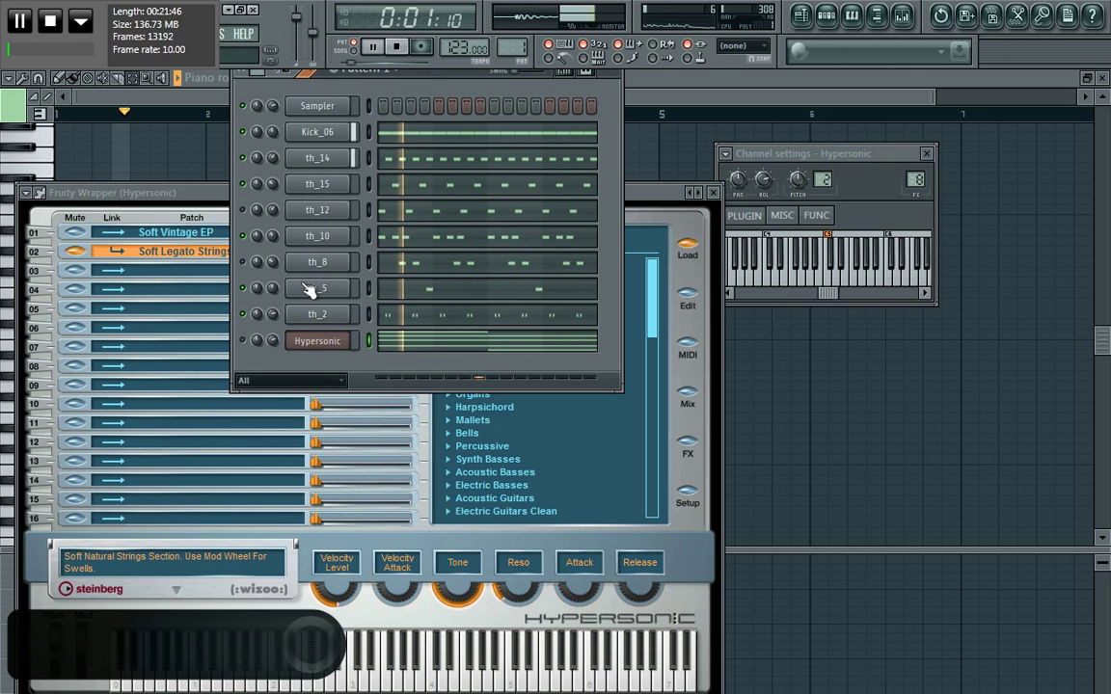
key("space")
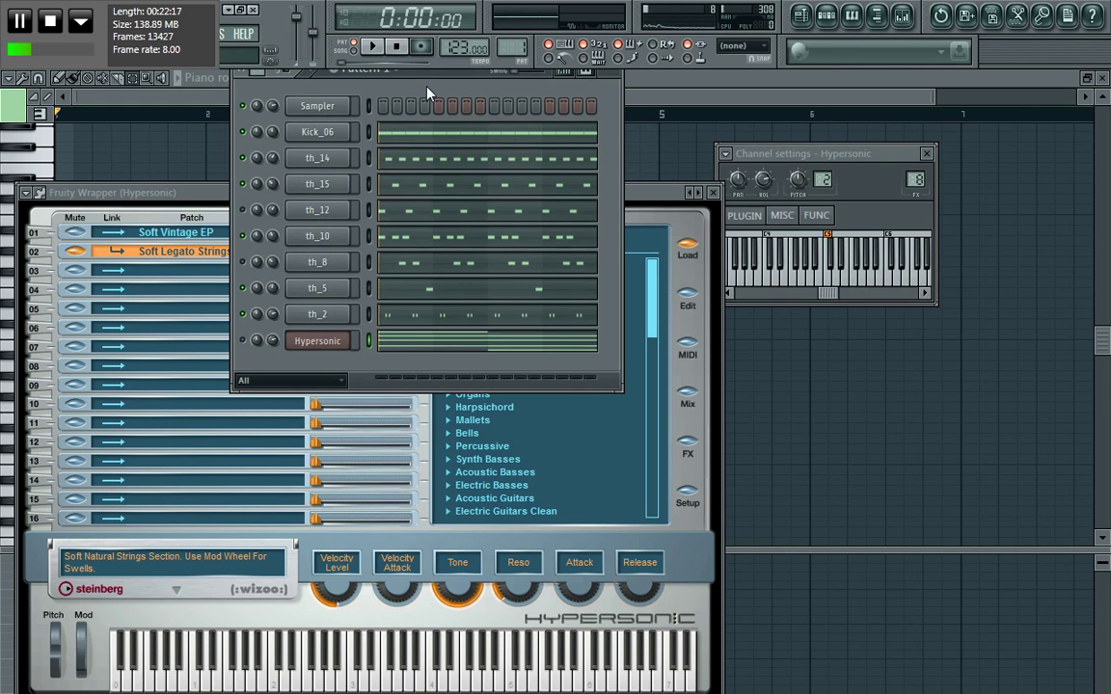
- Open Edison on the Kick_06 mixer track and load the th recording into it
left_click(904, 16)
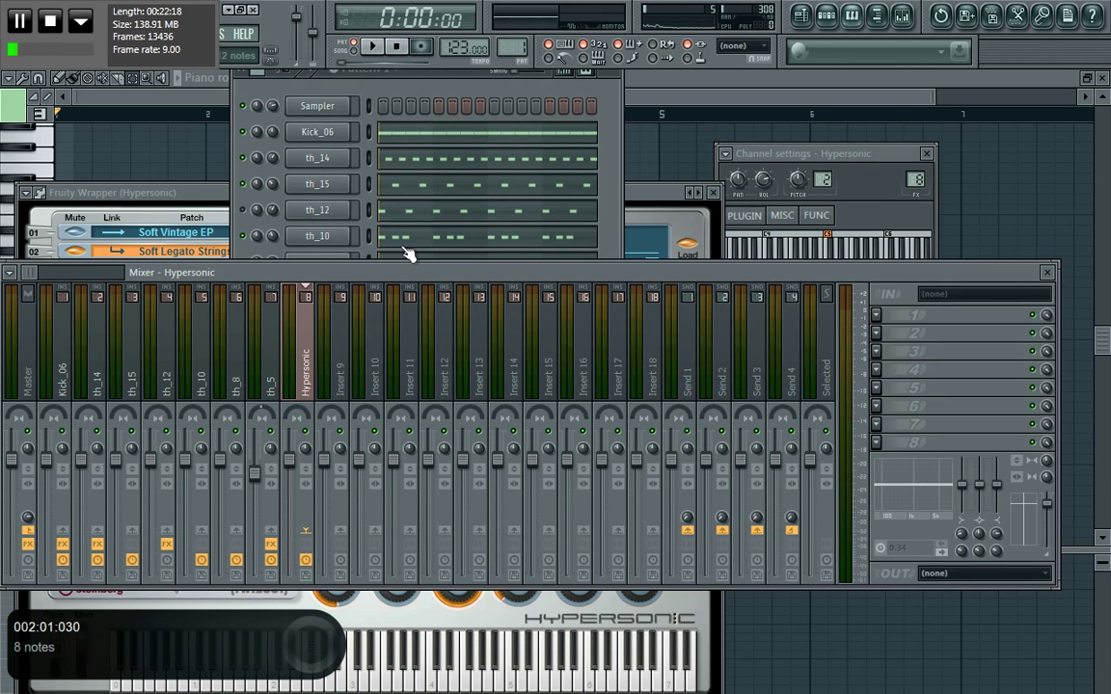
left_click_drag(255, 279, 396, 284)
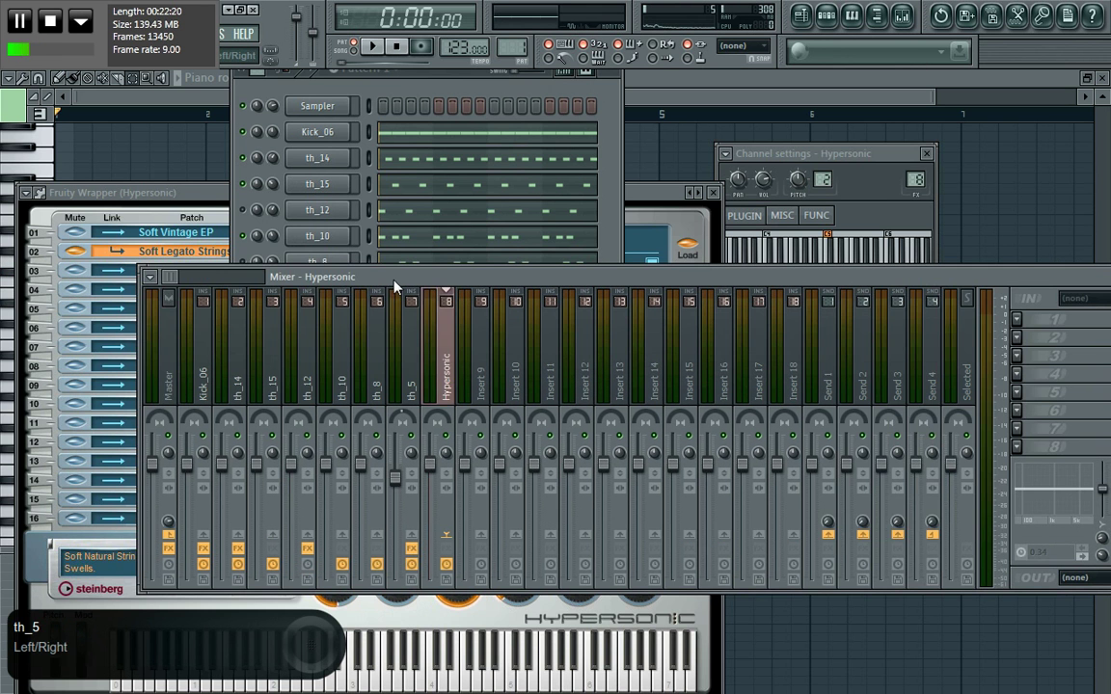
left_click(164, 372)
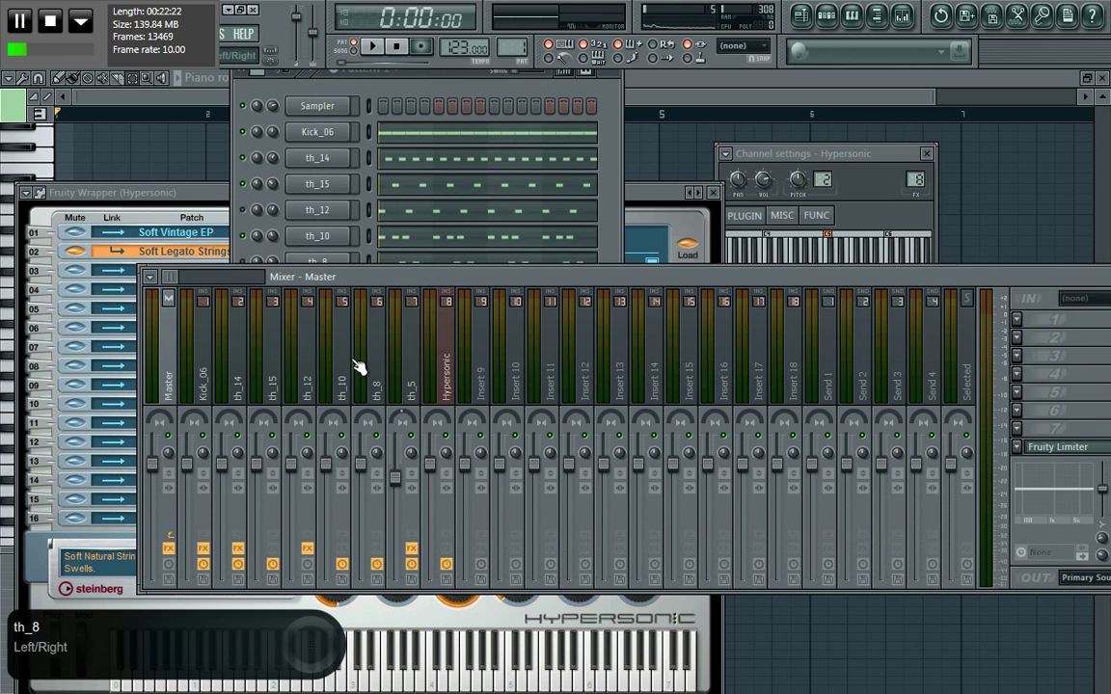
left_click(204, 393)
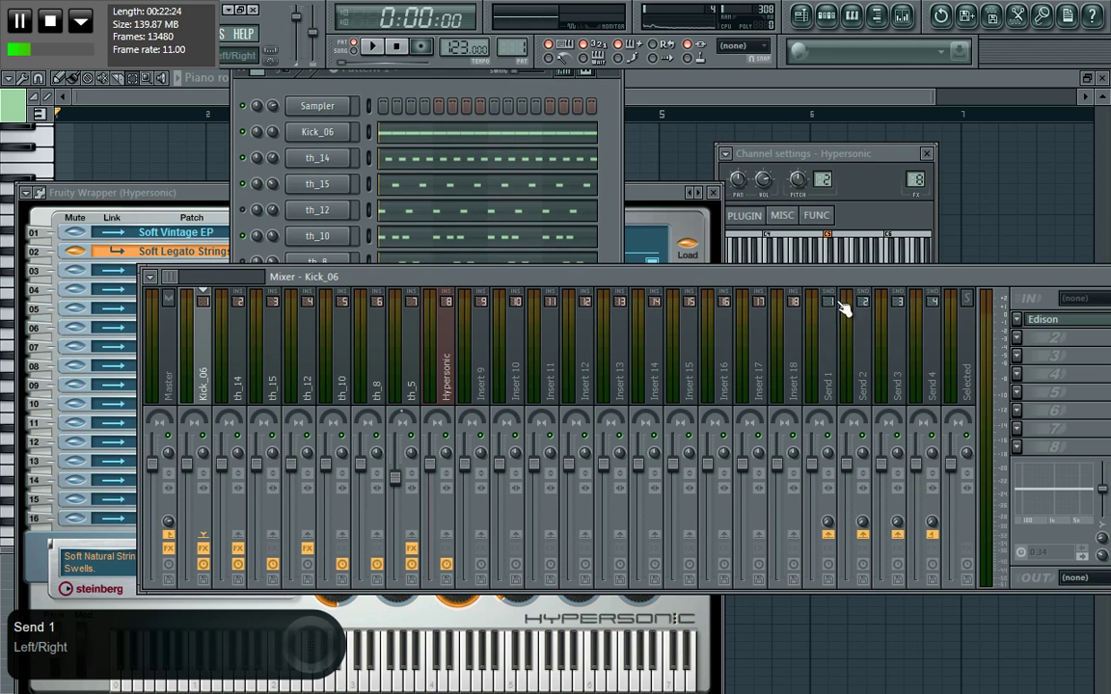
left_click(1099, 326)
left_click(276, 265)
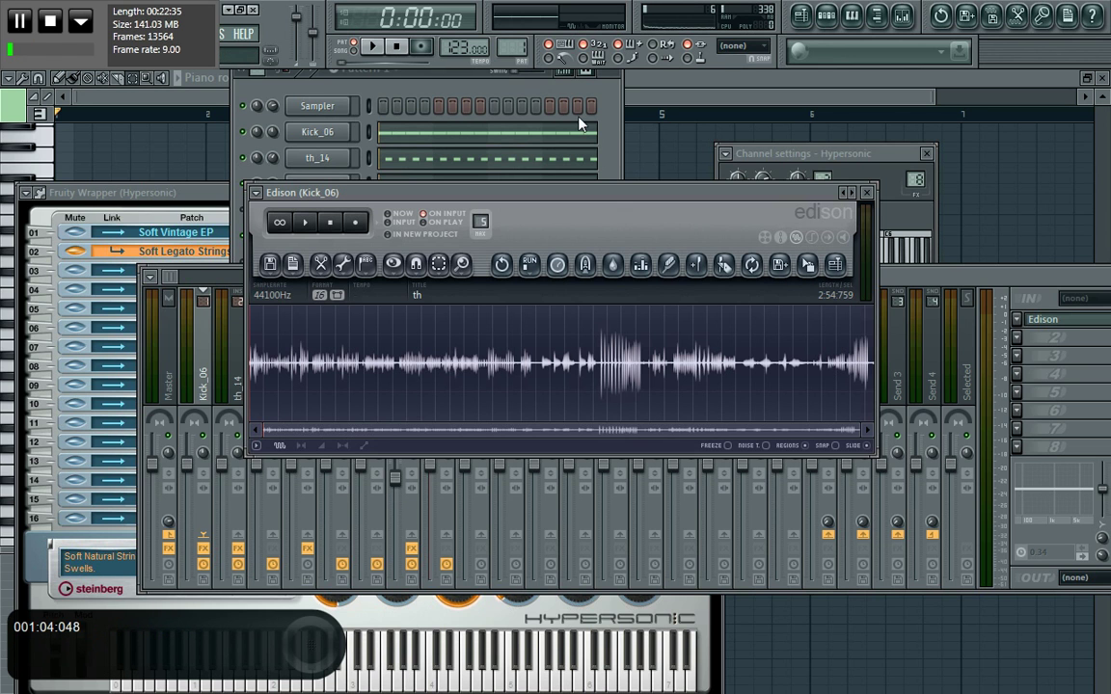
left_click(606, 160)
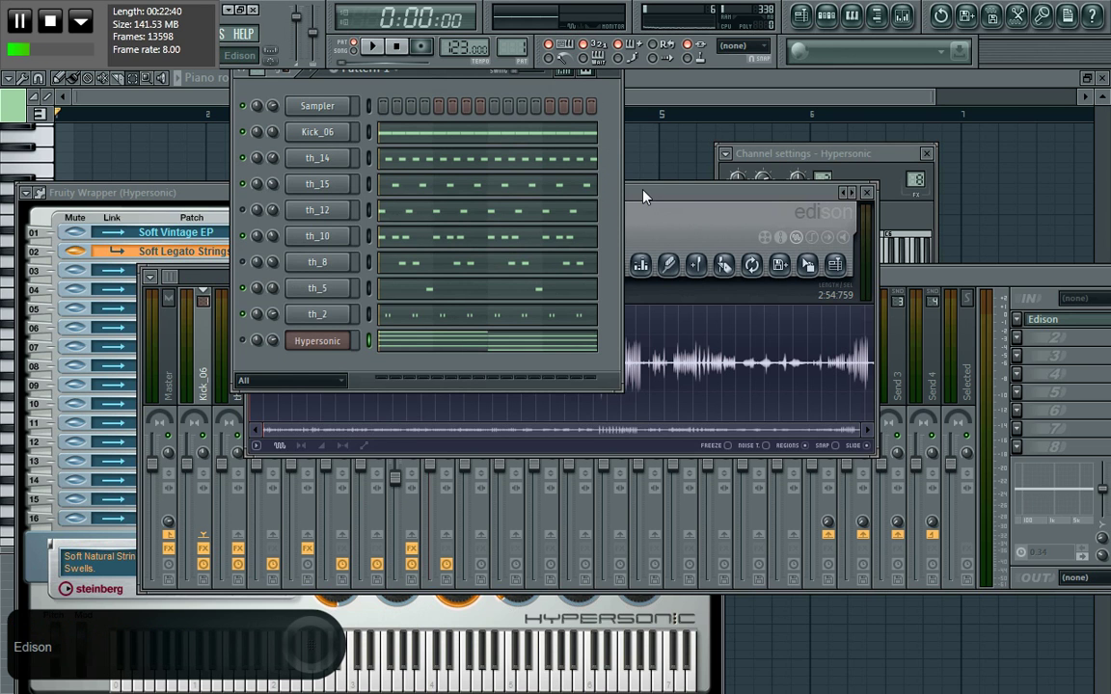
left_click_drag(646, 193, 646, 255)
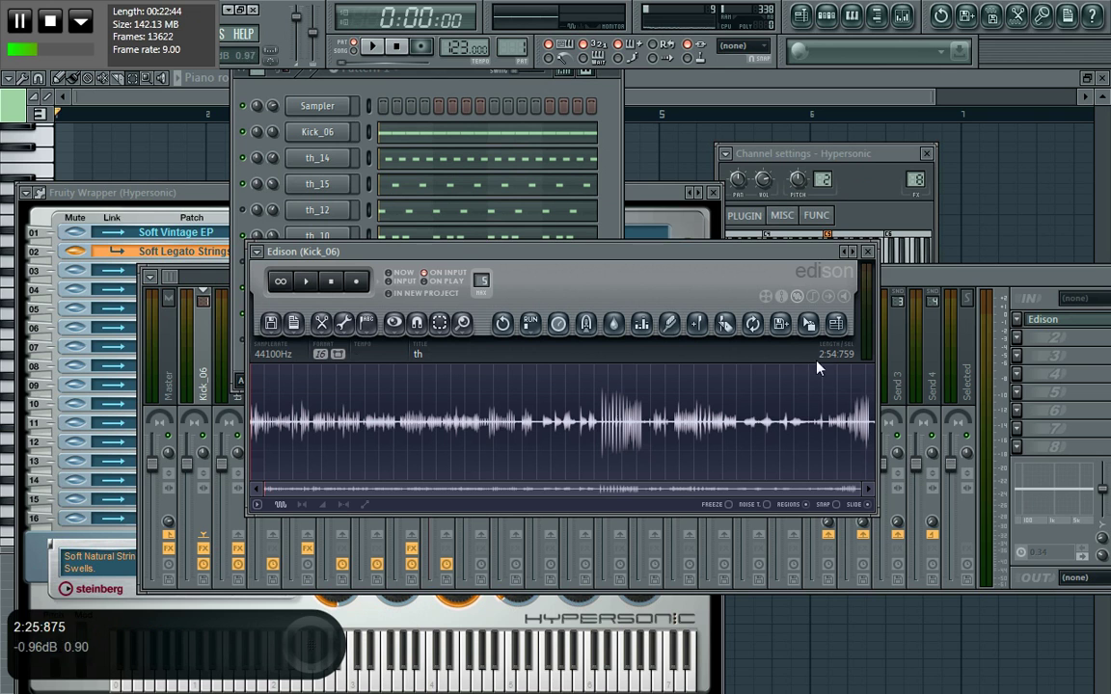
- Rename the th_14 channel to hat in the channel list
left_click(605, 233)
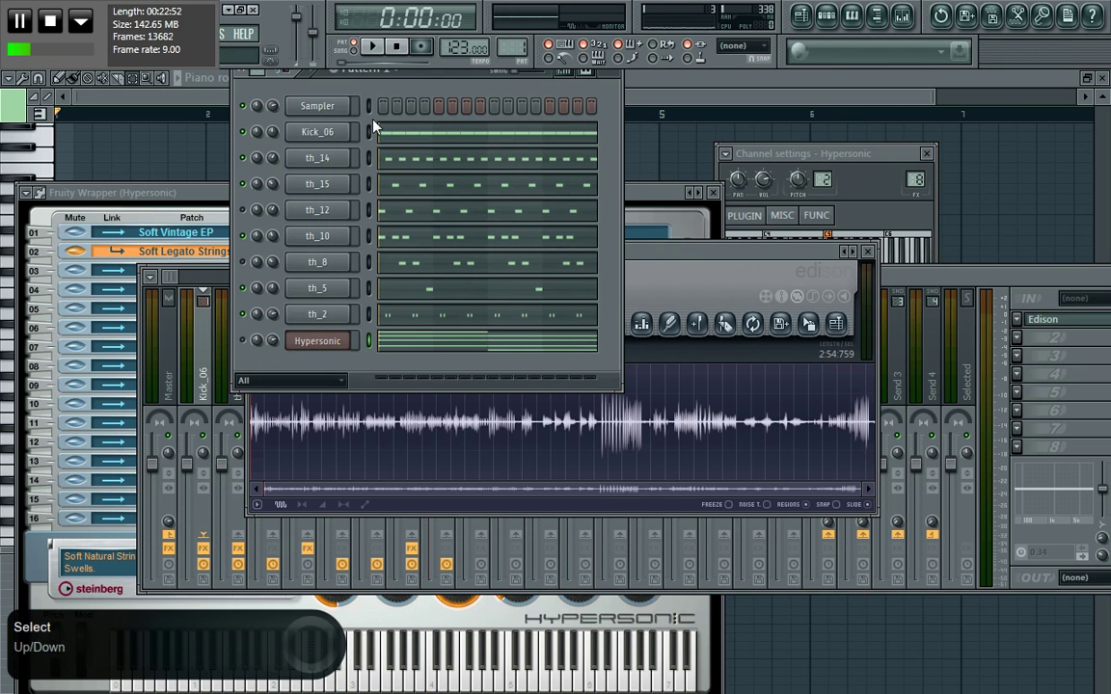
right_click(345, 156)
left_click(390, 179)
type("hat")
key("Return")
- Rename the th_12 channel to voice bass
right_click(343, 208)
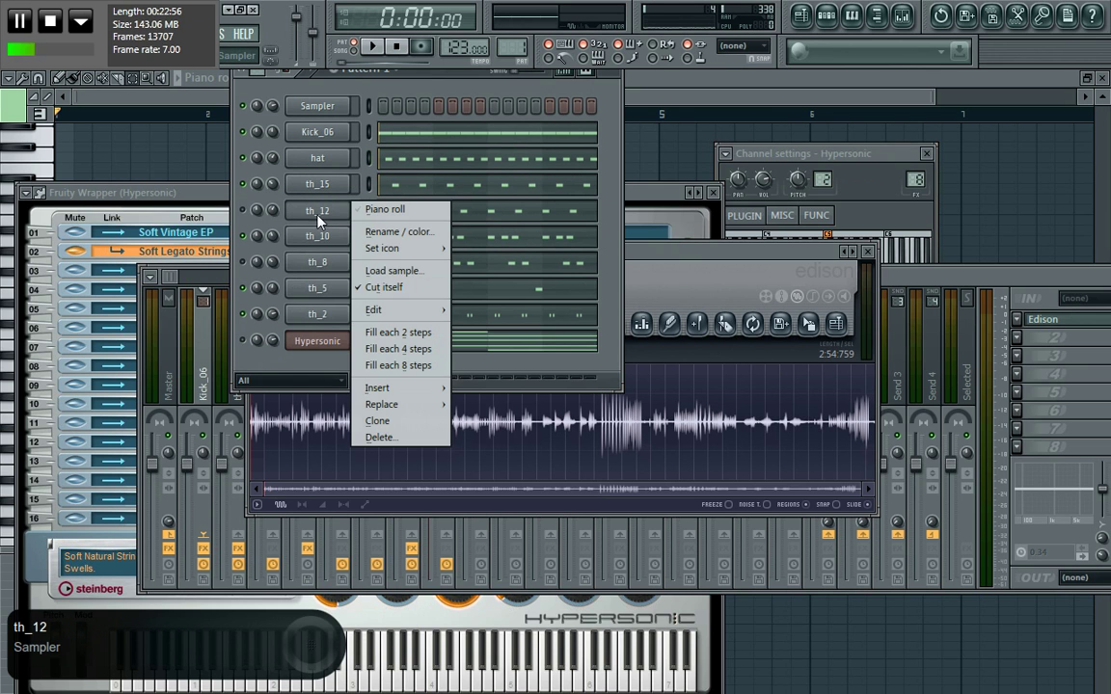
left_click(390, 229)
type("voice bass")
key("Return")
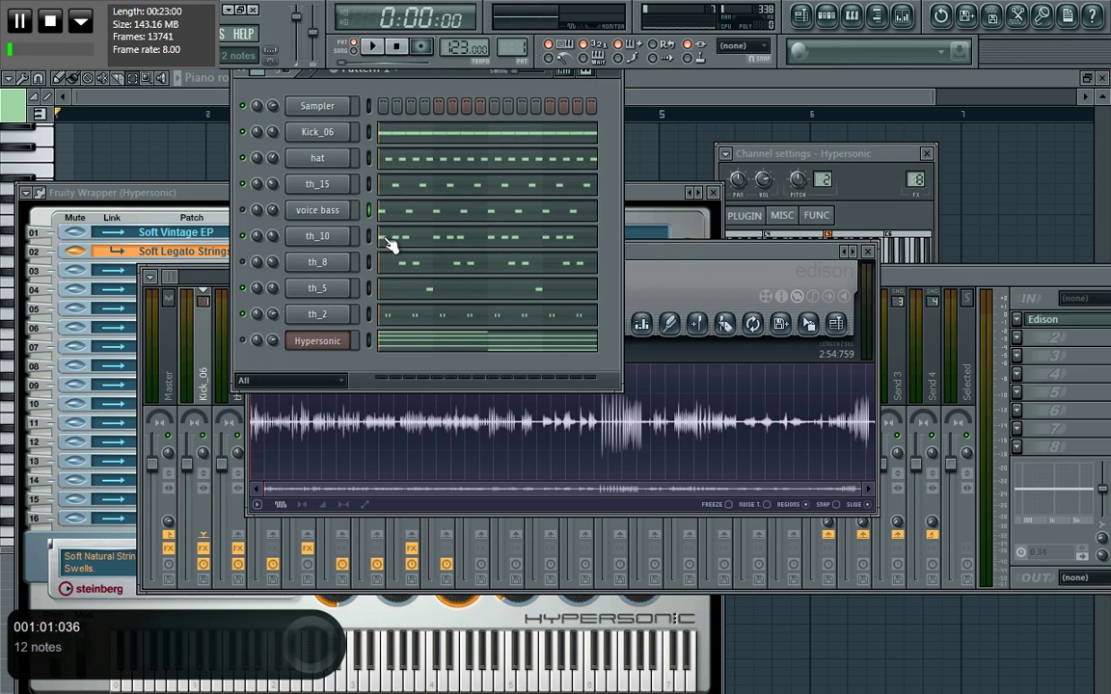
- Rename the th_8 channel to clap
right_click(345, 258)
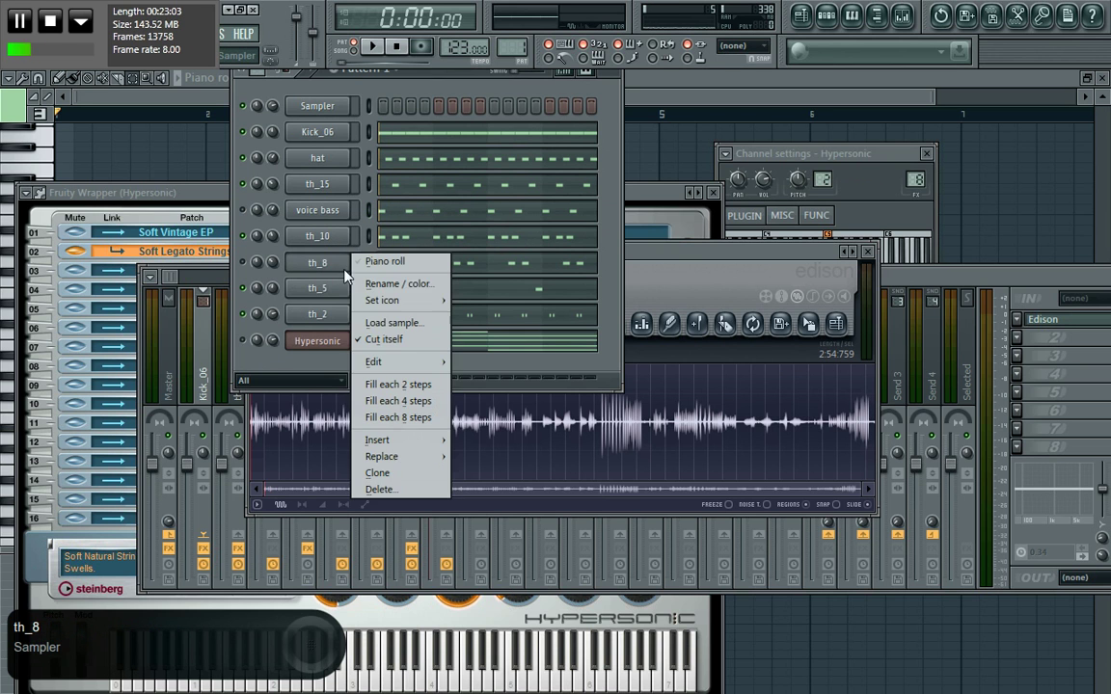
left_click(390, 280)
type("clap")
key("Return")
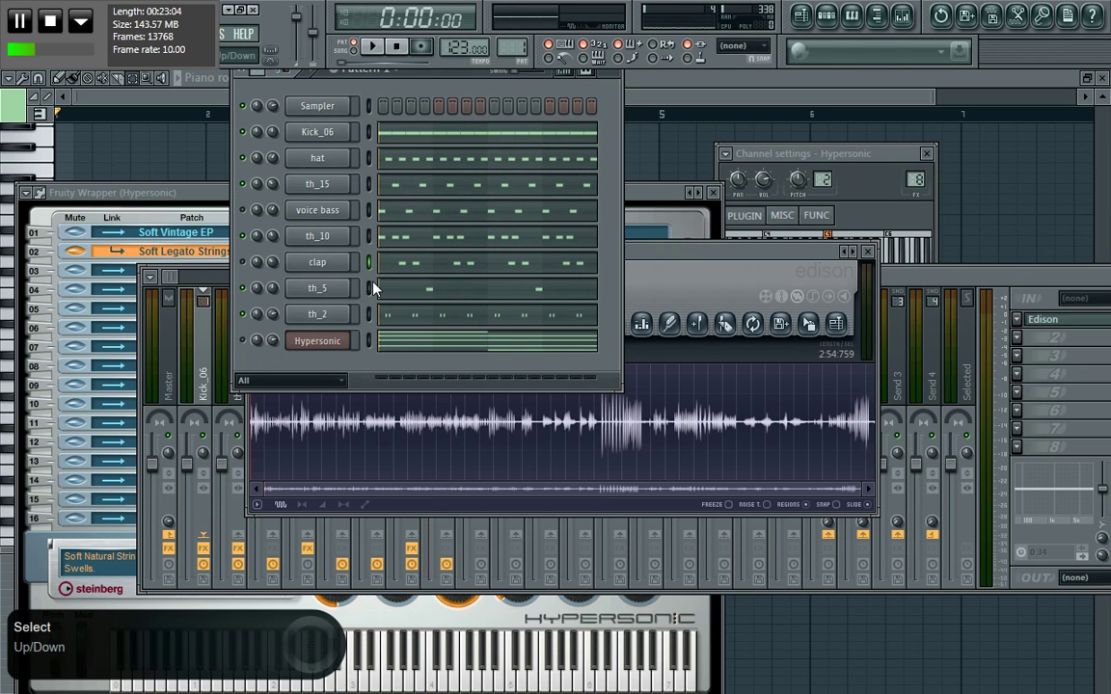
- Rename the th_2 channel to bi-lip sound
right_click(353, 318)
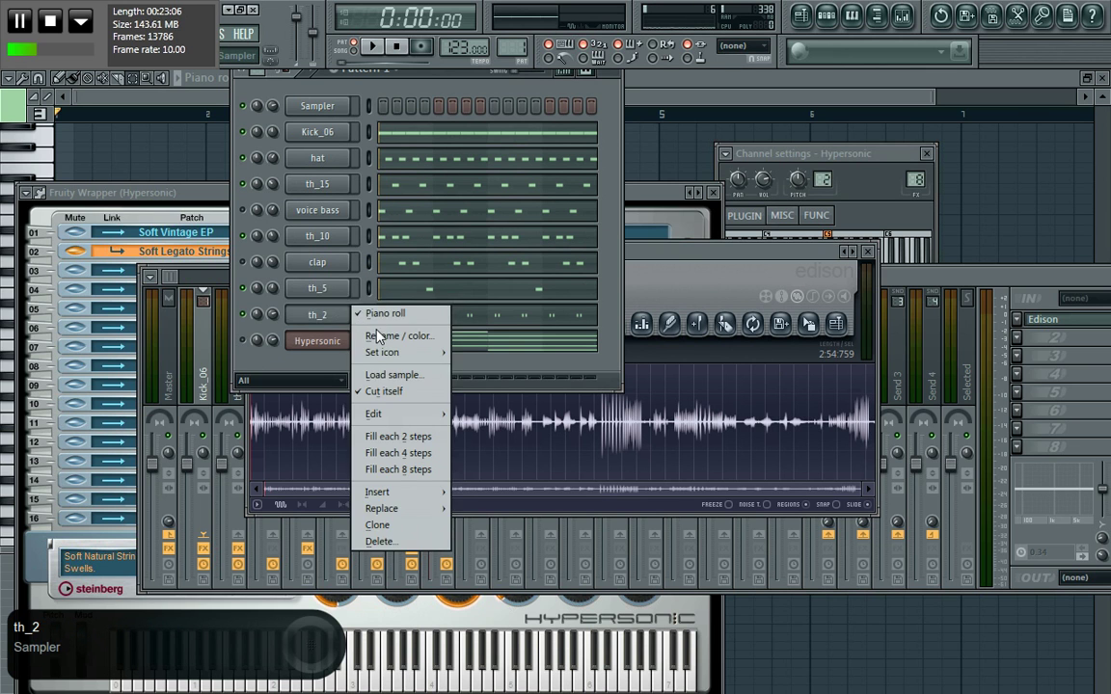
left_click(390, 336)
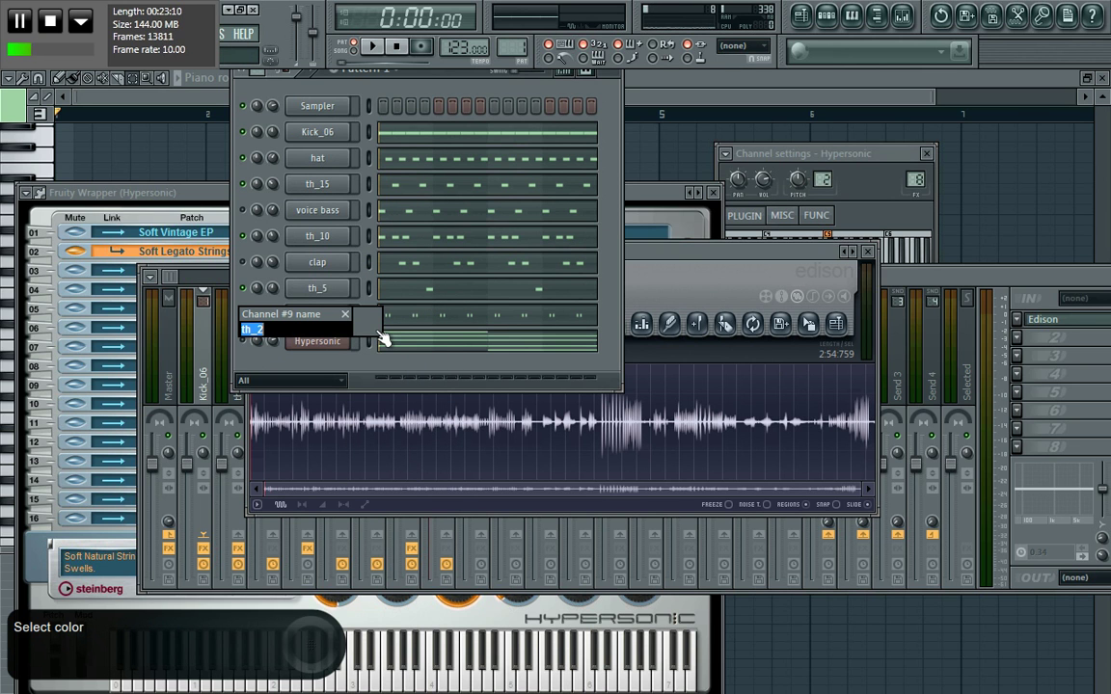
type("bi-lip sound")
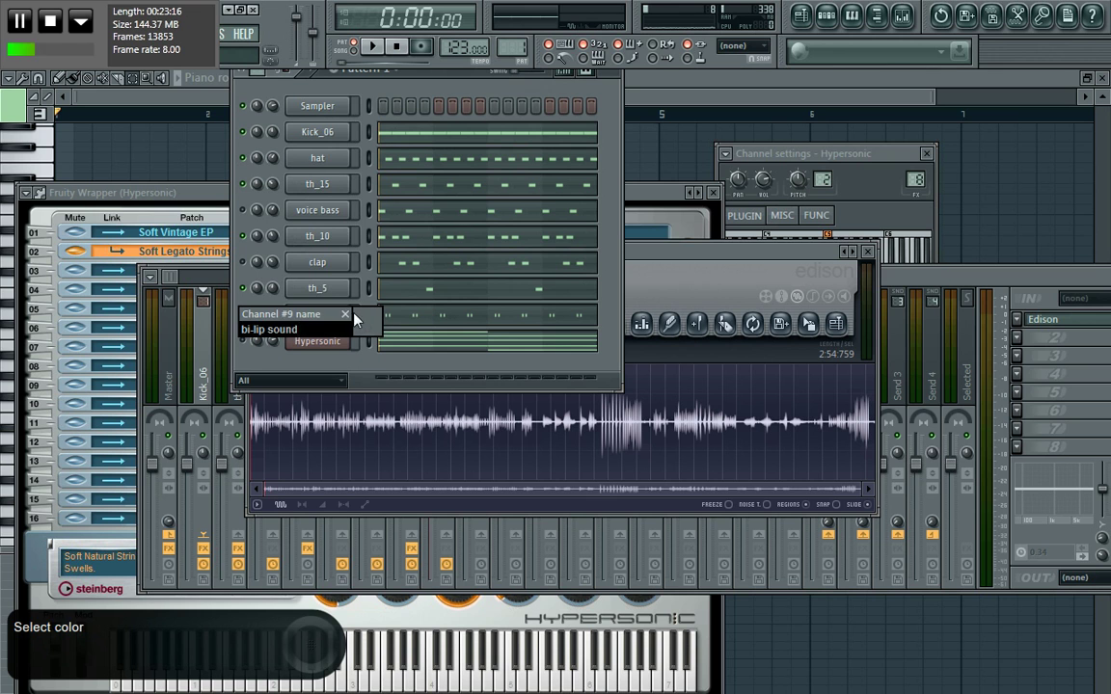
key("Return")
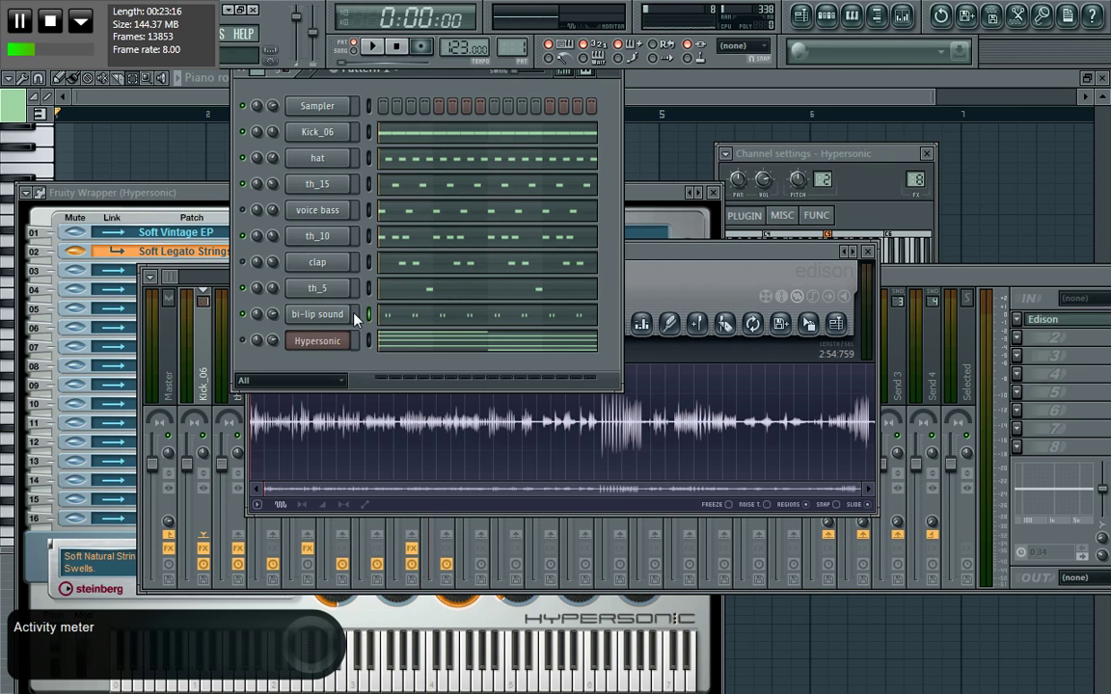